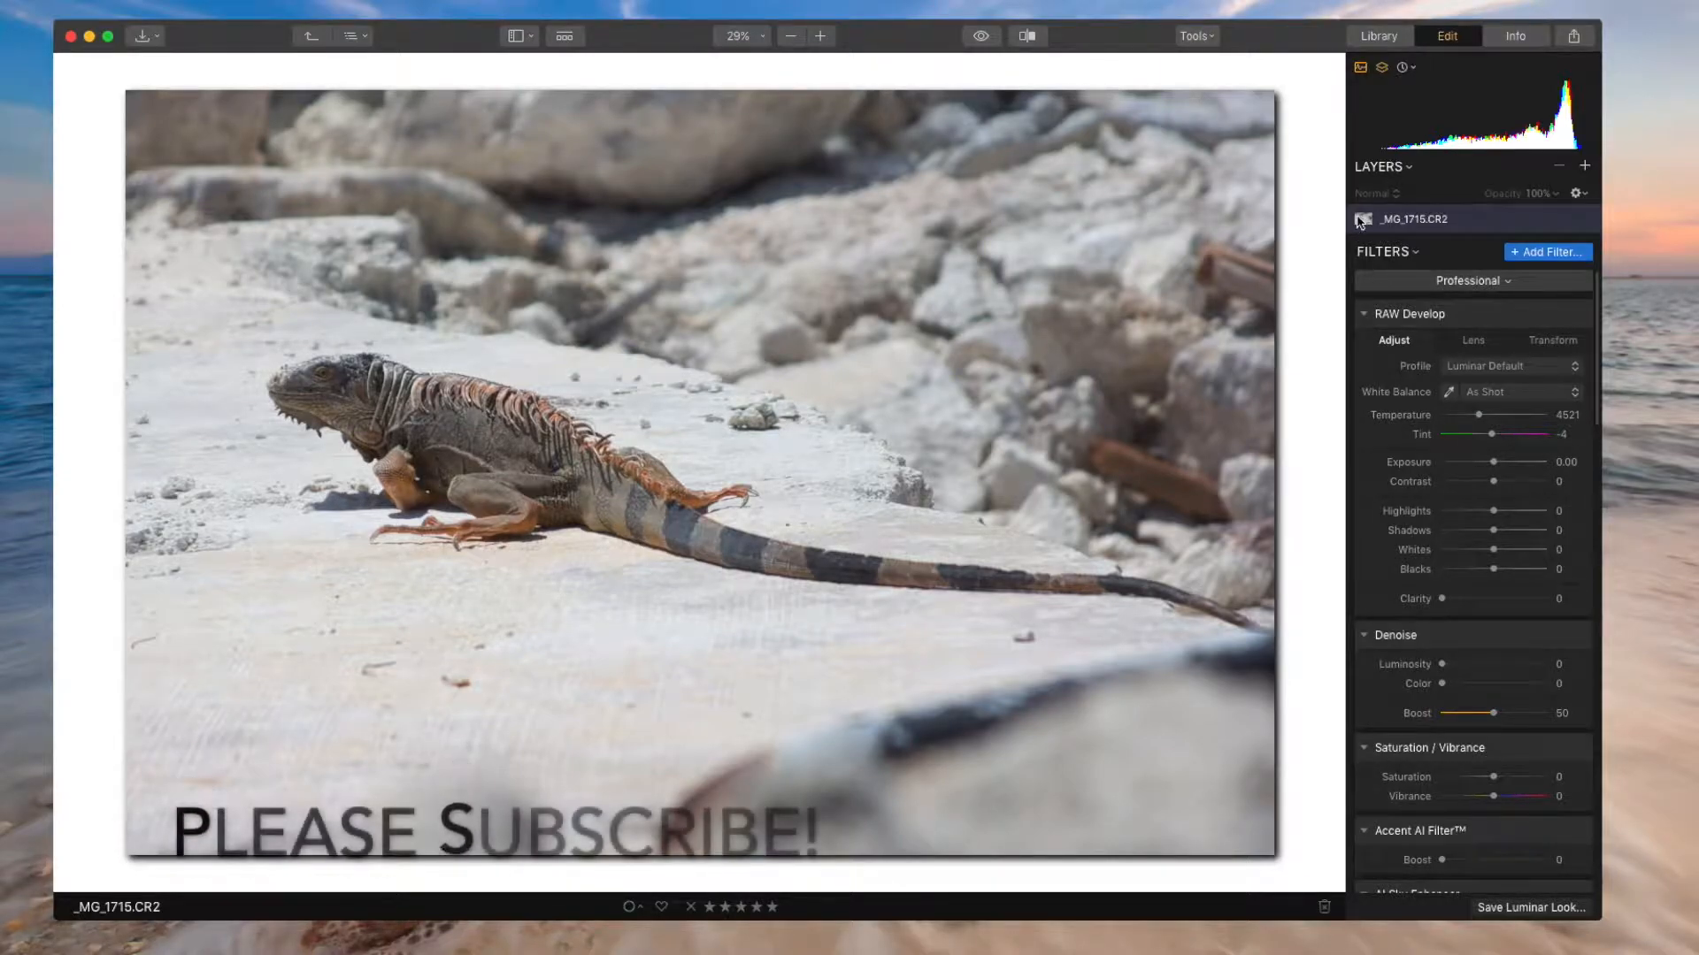
right_click(1385, 197)
click(1402, 238)
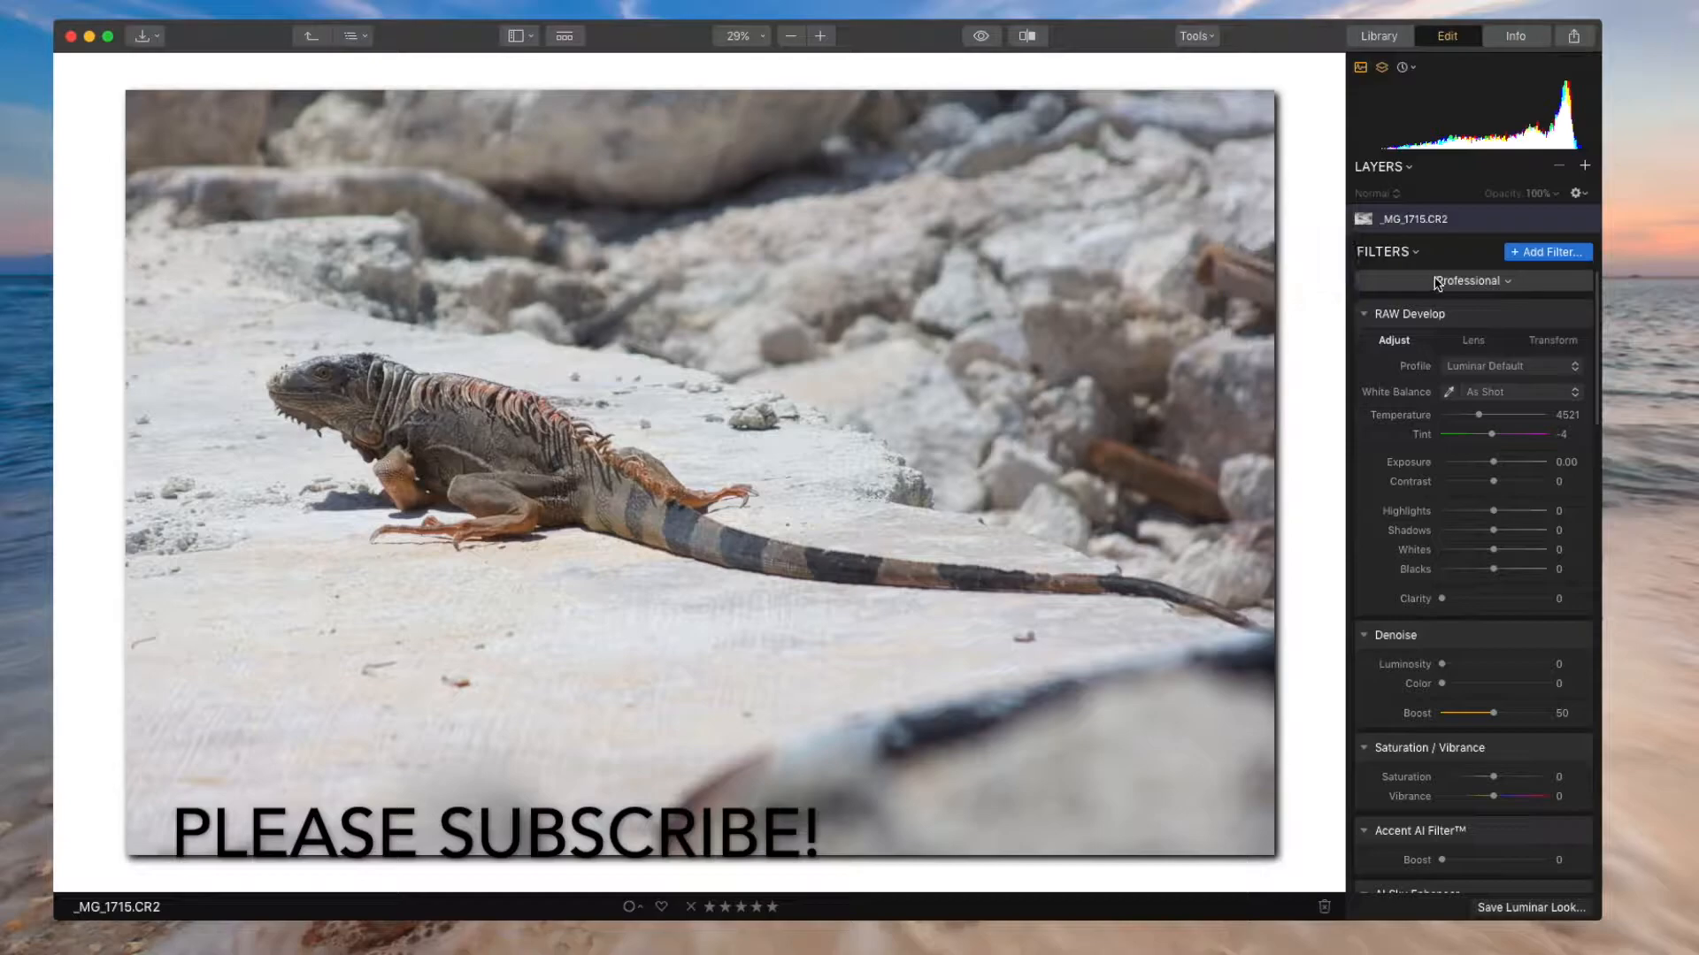
click(1410, 255)
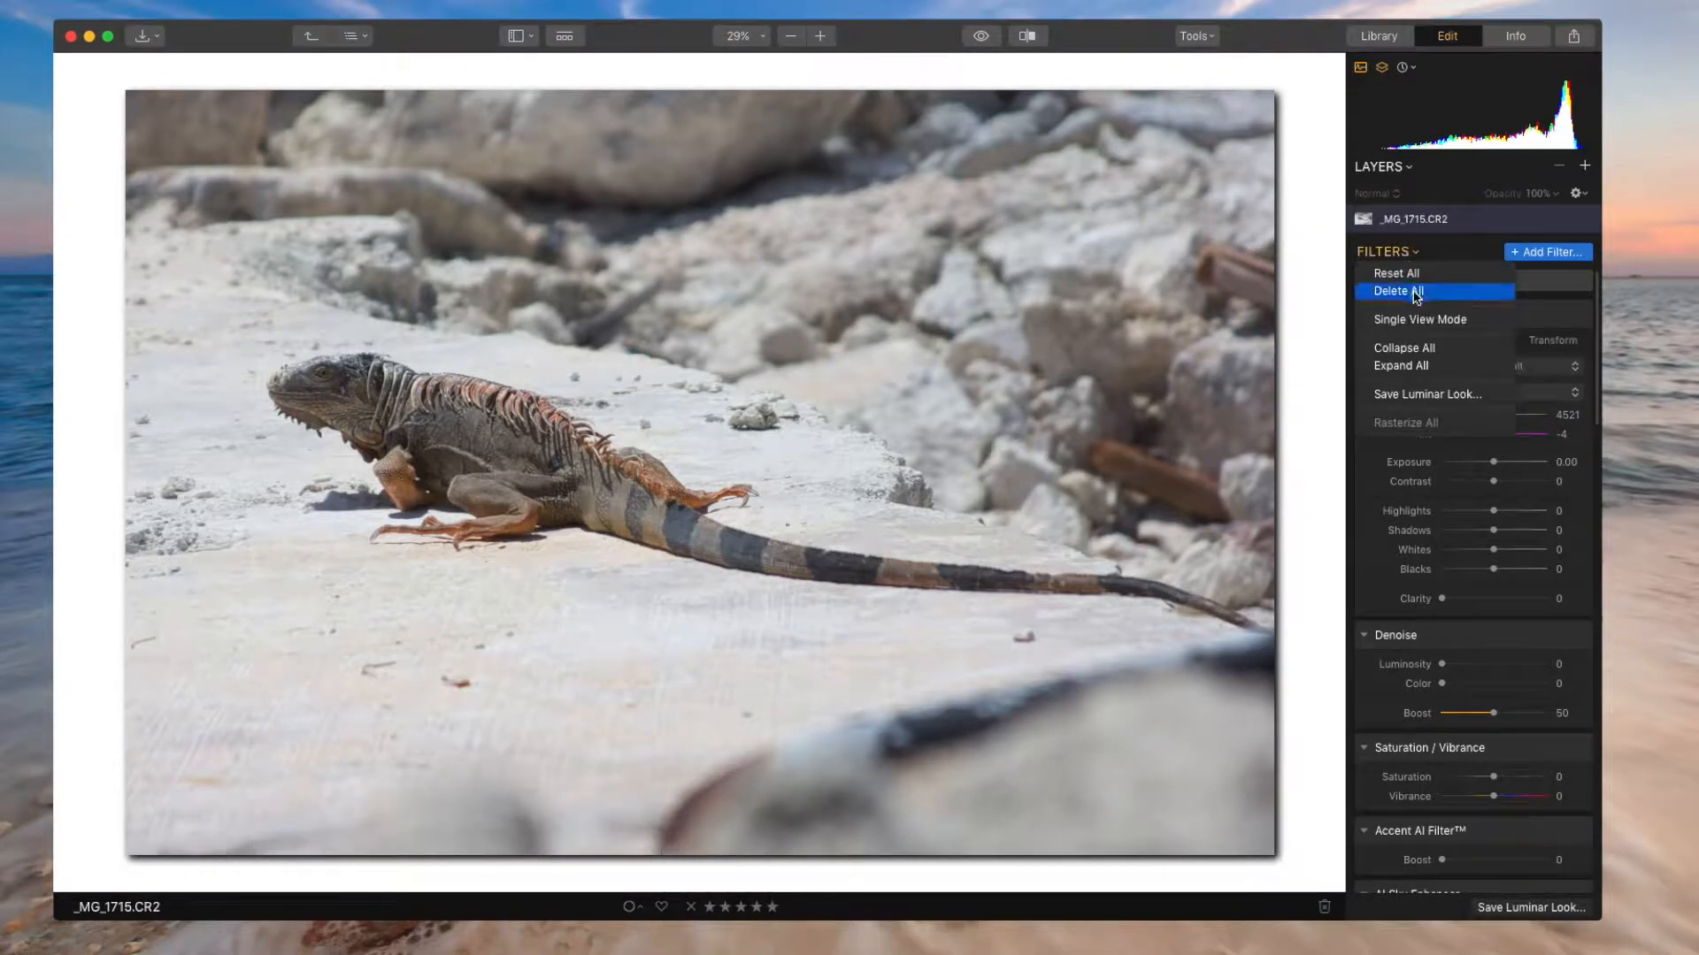
click(1414, 281)
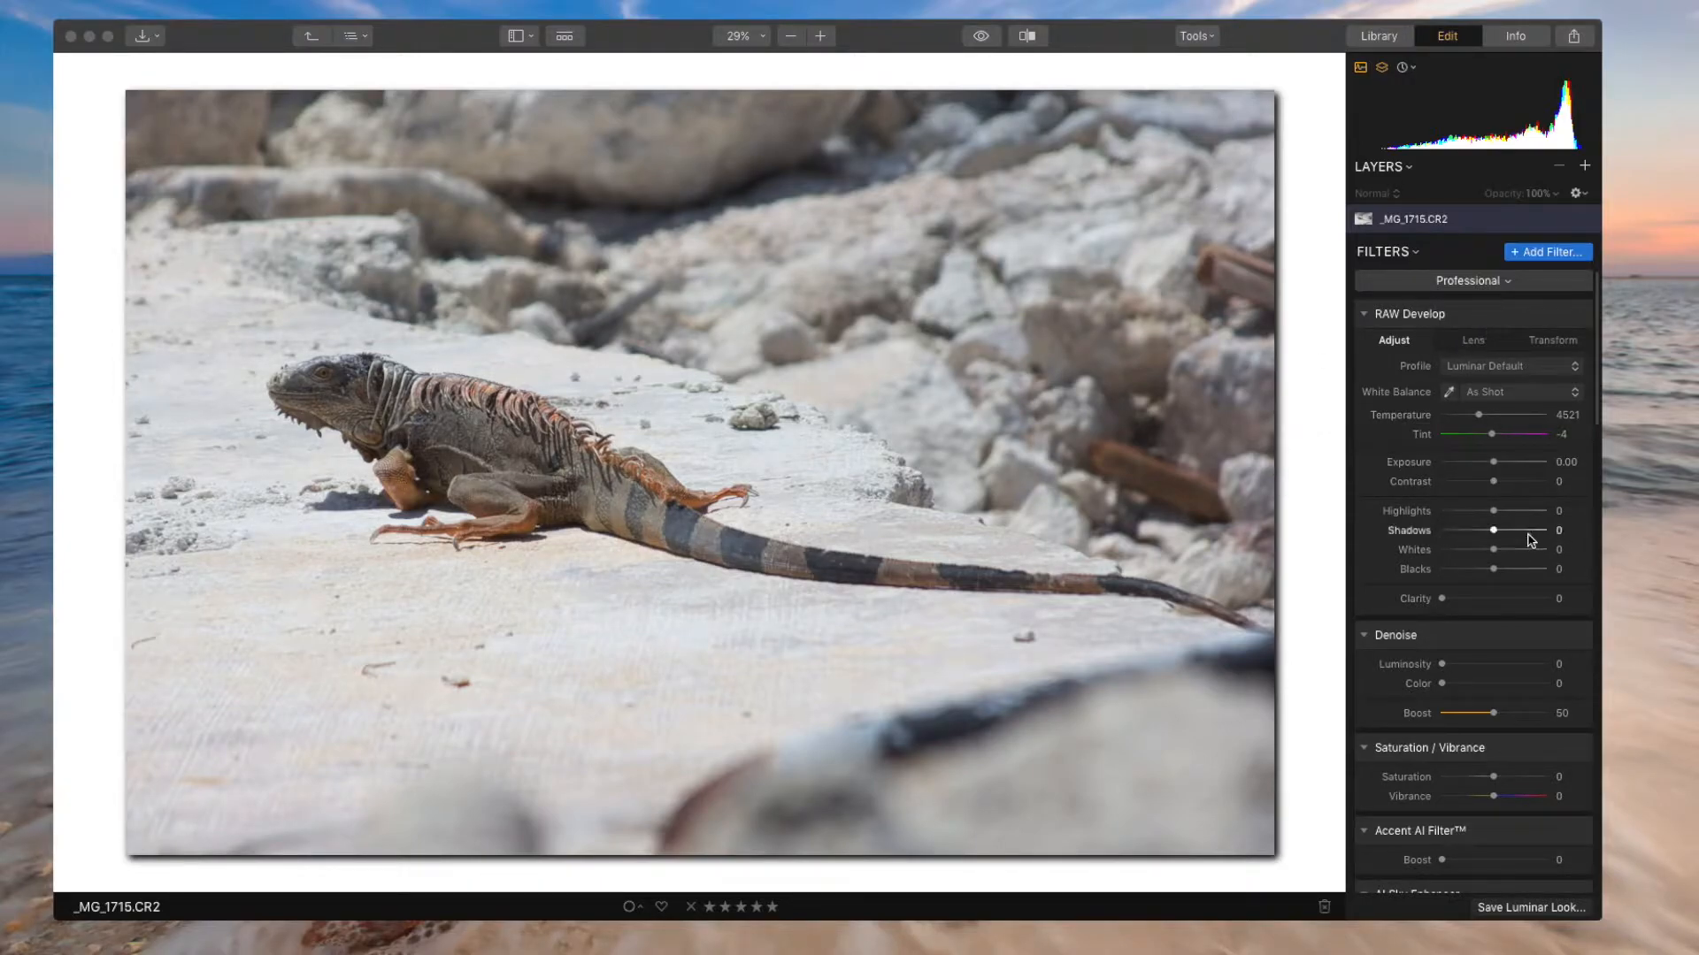
Set the RAW Develop profile of the iguana photo to Camera Landscape.
click(1496, 373)
click(1484, 370)
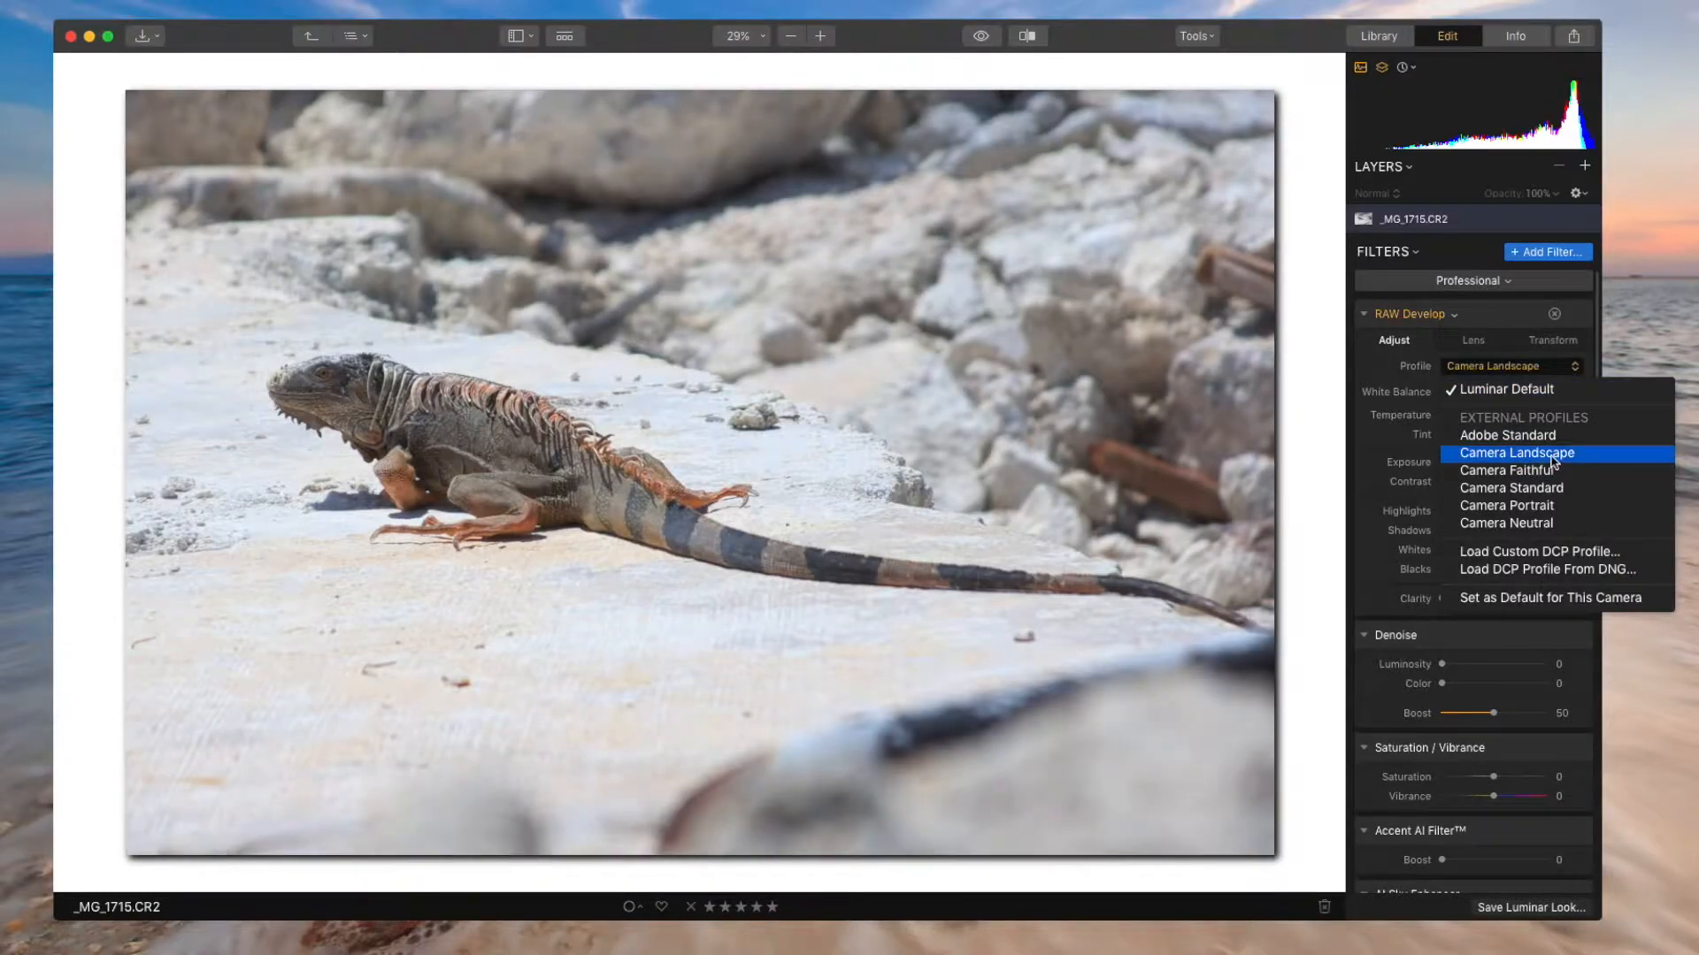
click(1555, 453)
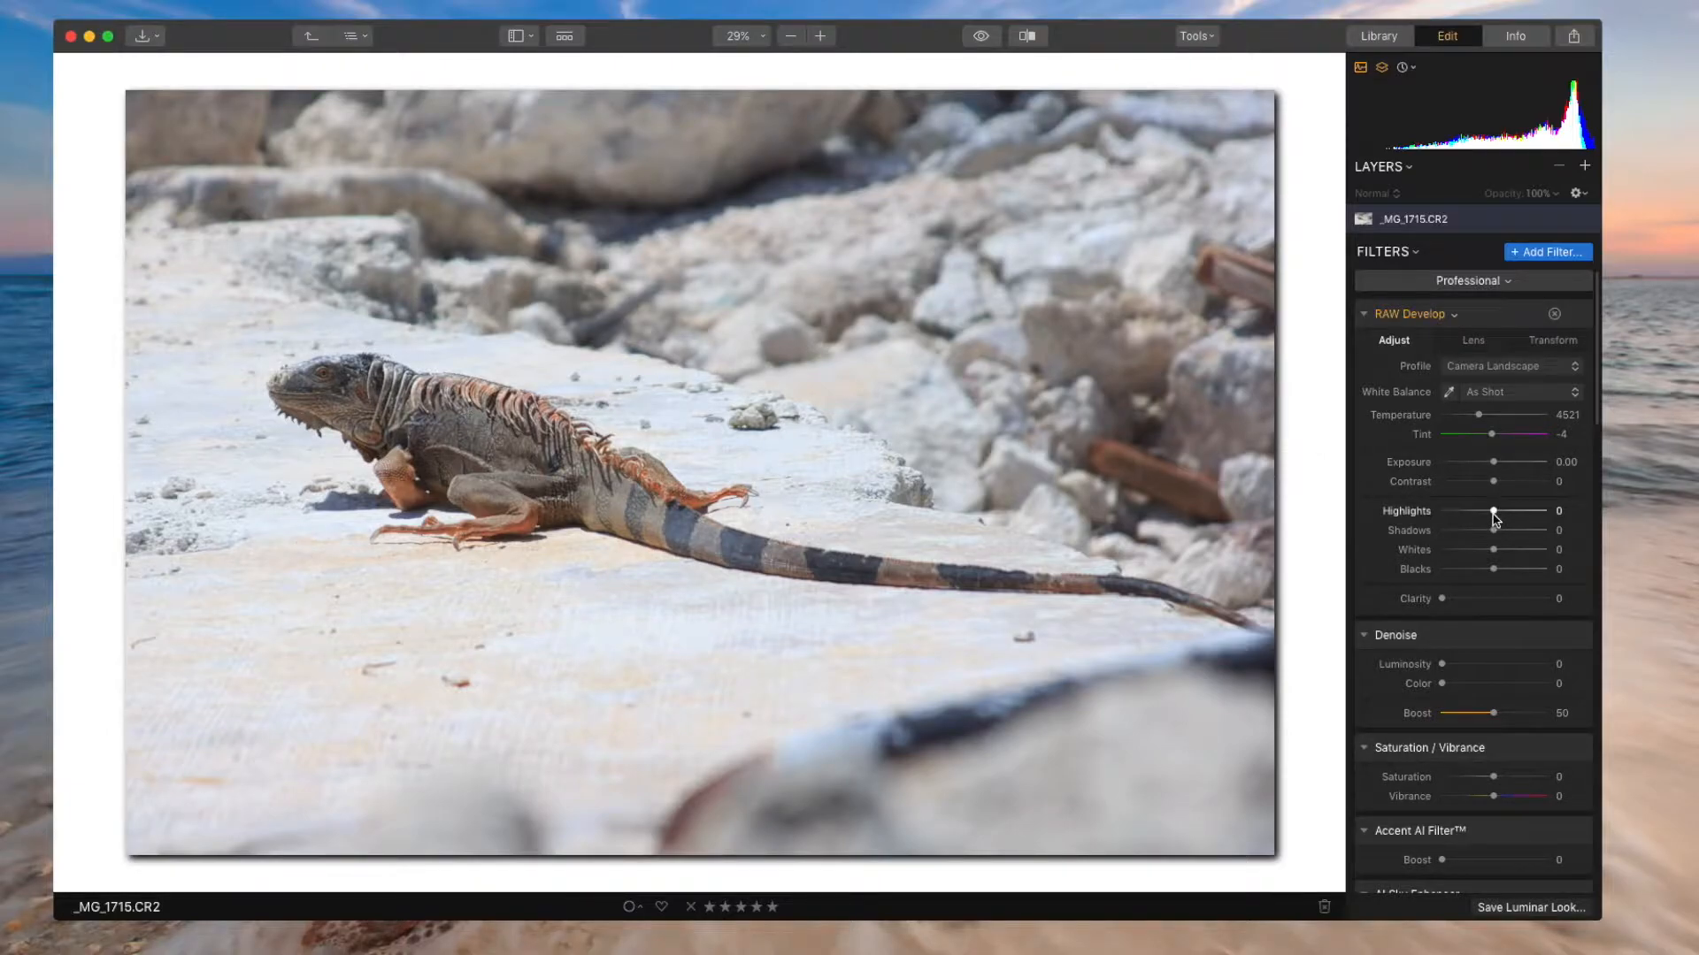
Adjust the RAW Develop tones, with Highlights at -26, Whites at 33 and Blacks at -17.
drag(1494, 518, 1481, 520)
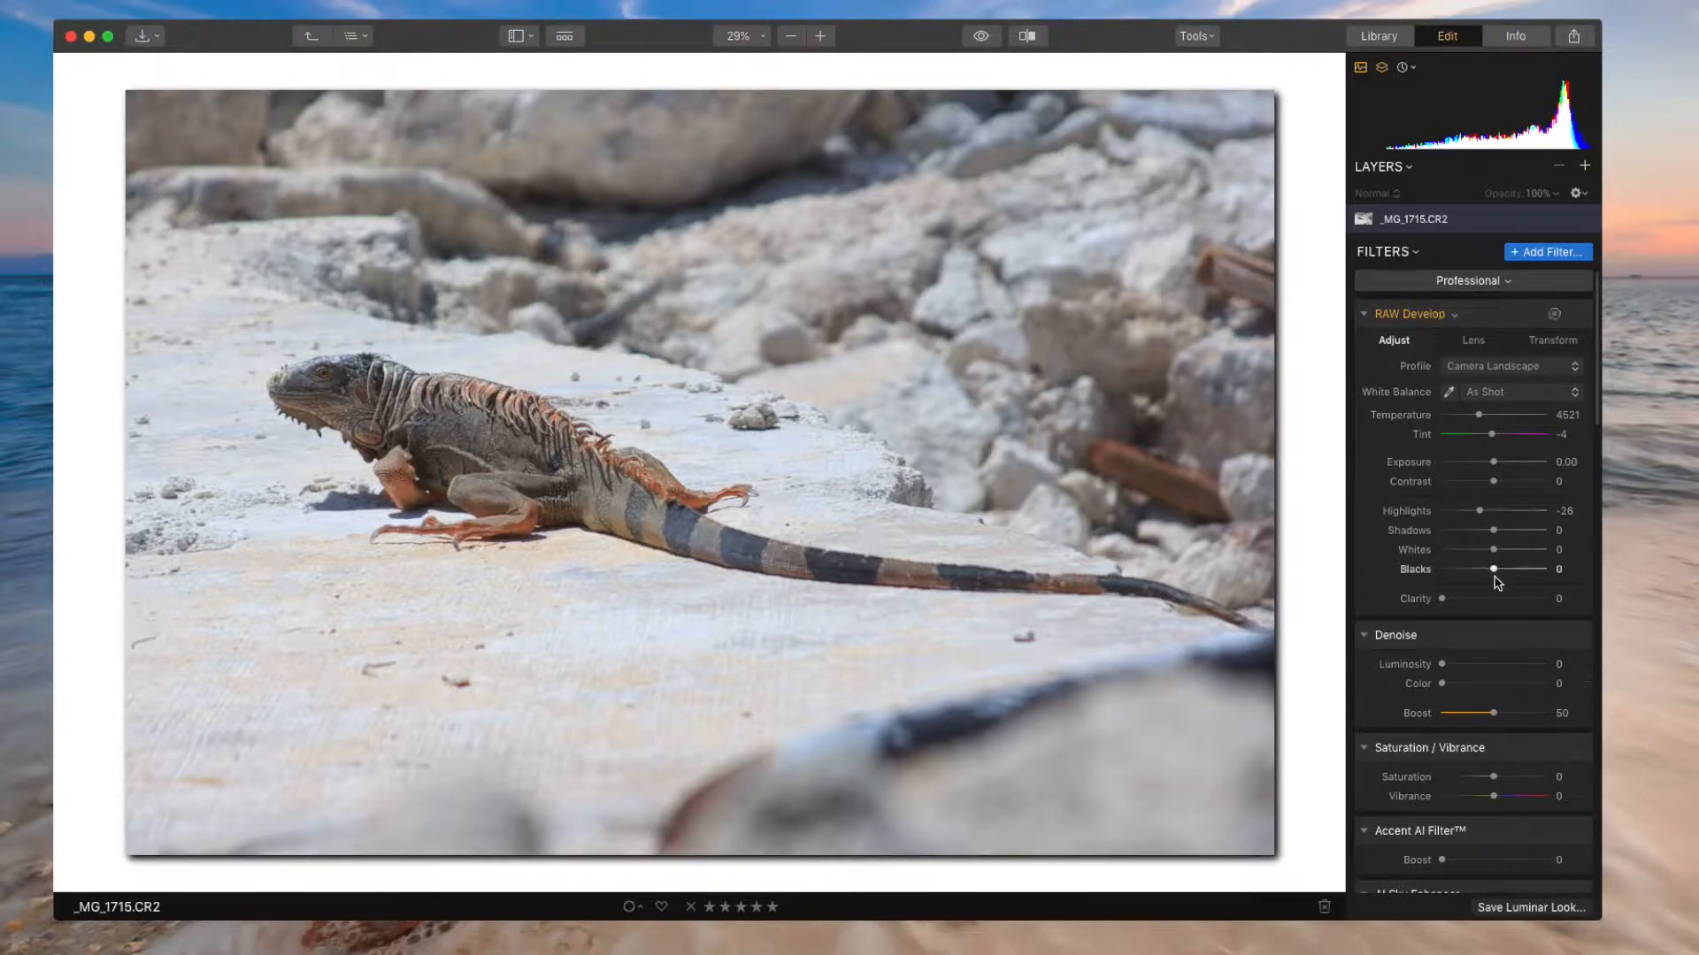
mouse_move(1495, 532)
mouse_down()
mouse_move(1577, 538)
mouse_move(1493, 535)
mouse_up()
mouse_move(1494, 555)
mouse_down()
mouse_move(1513, 554)
mouse_move(1486, 574)
mouse_up()
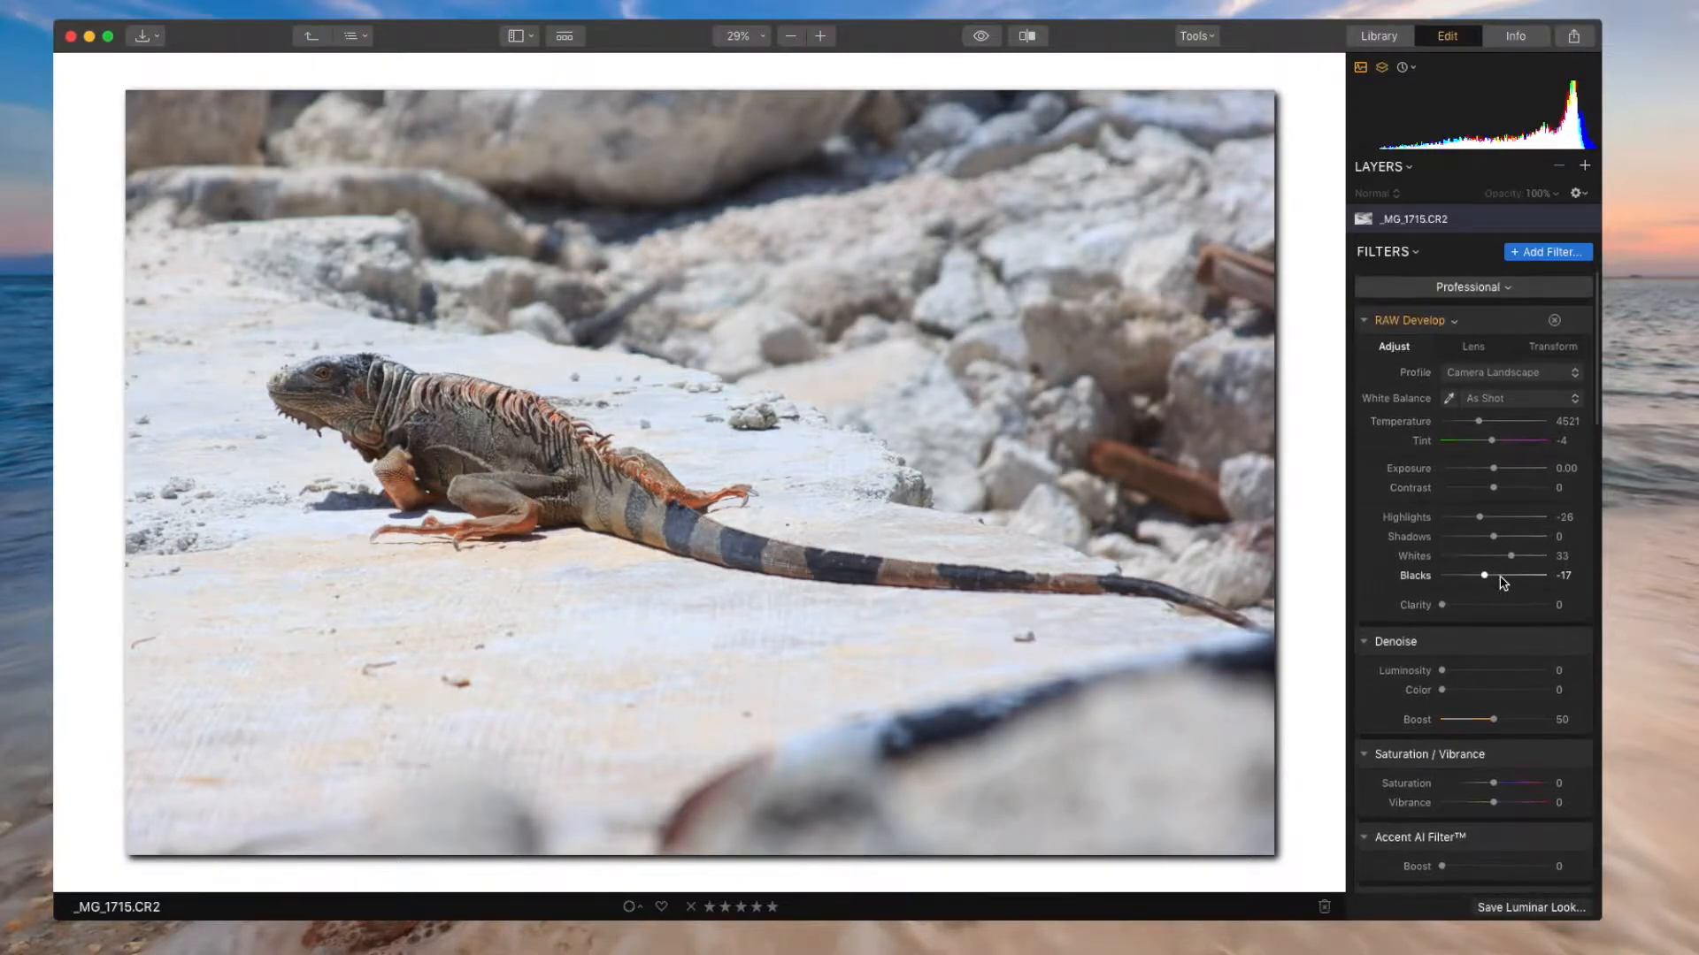
Add a new adjustment layer above the photo and give it a luminosity mask.
click(1583, 168)
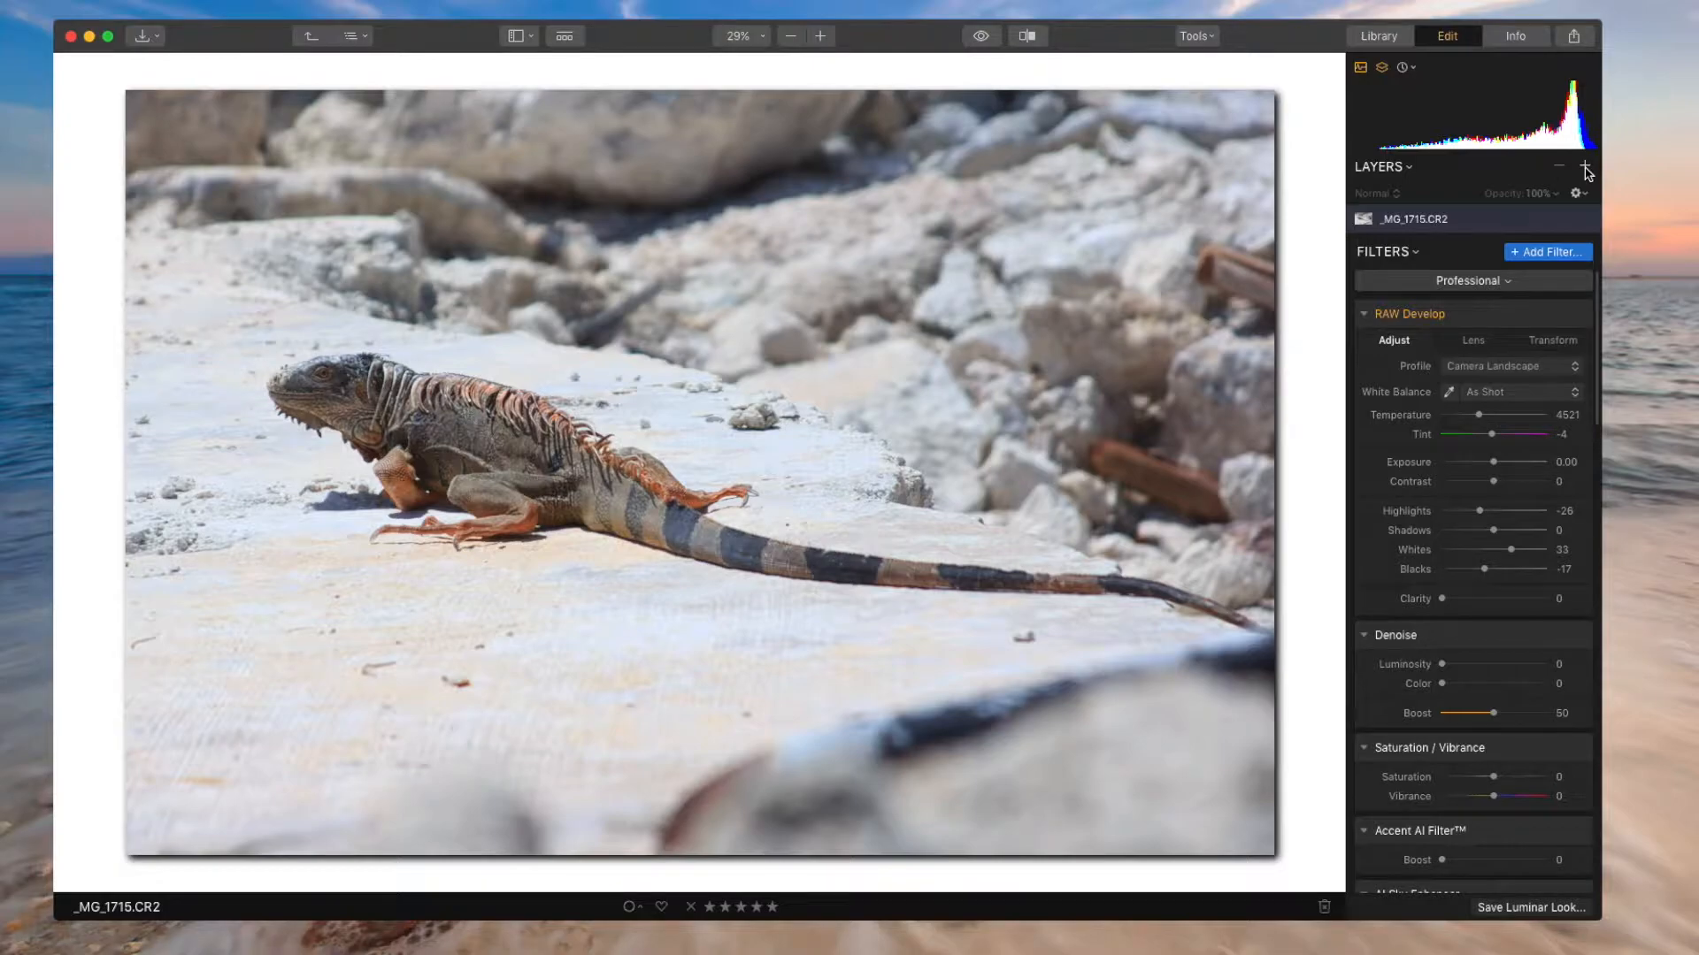
click(1540, 194)
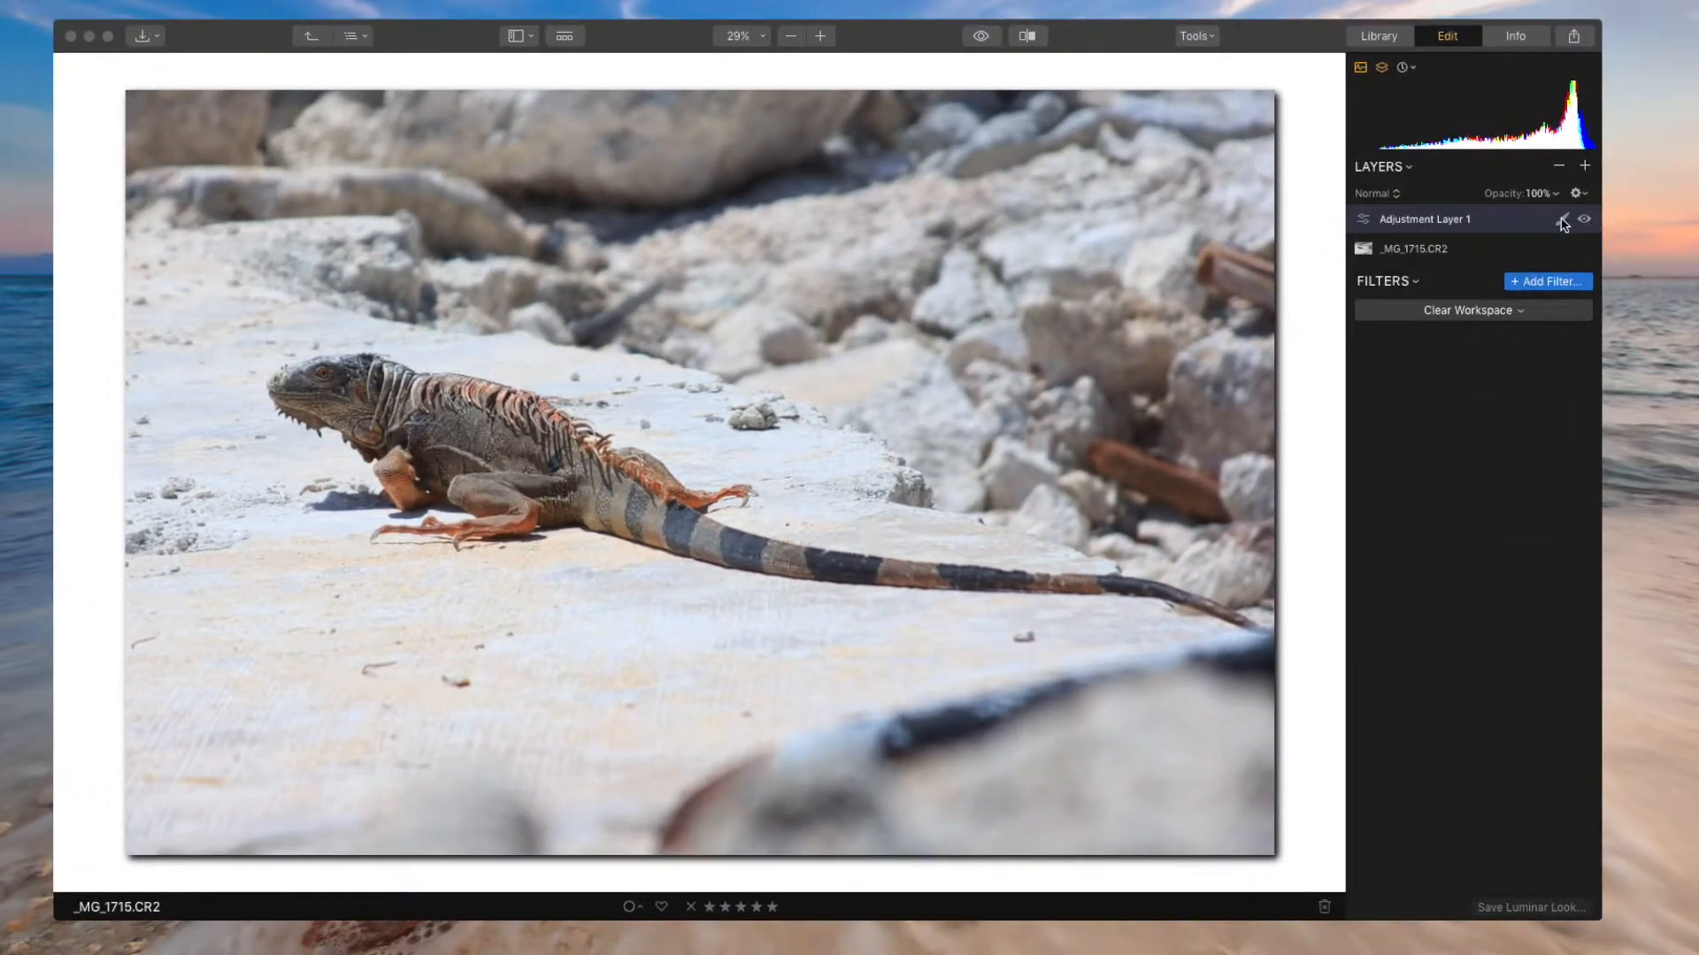
click(1562, 219)
click(1560, 225)
click(1601, 308)
click(1562, 221)
click(1562, 221)
click(1593, 237)
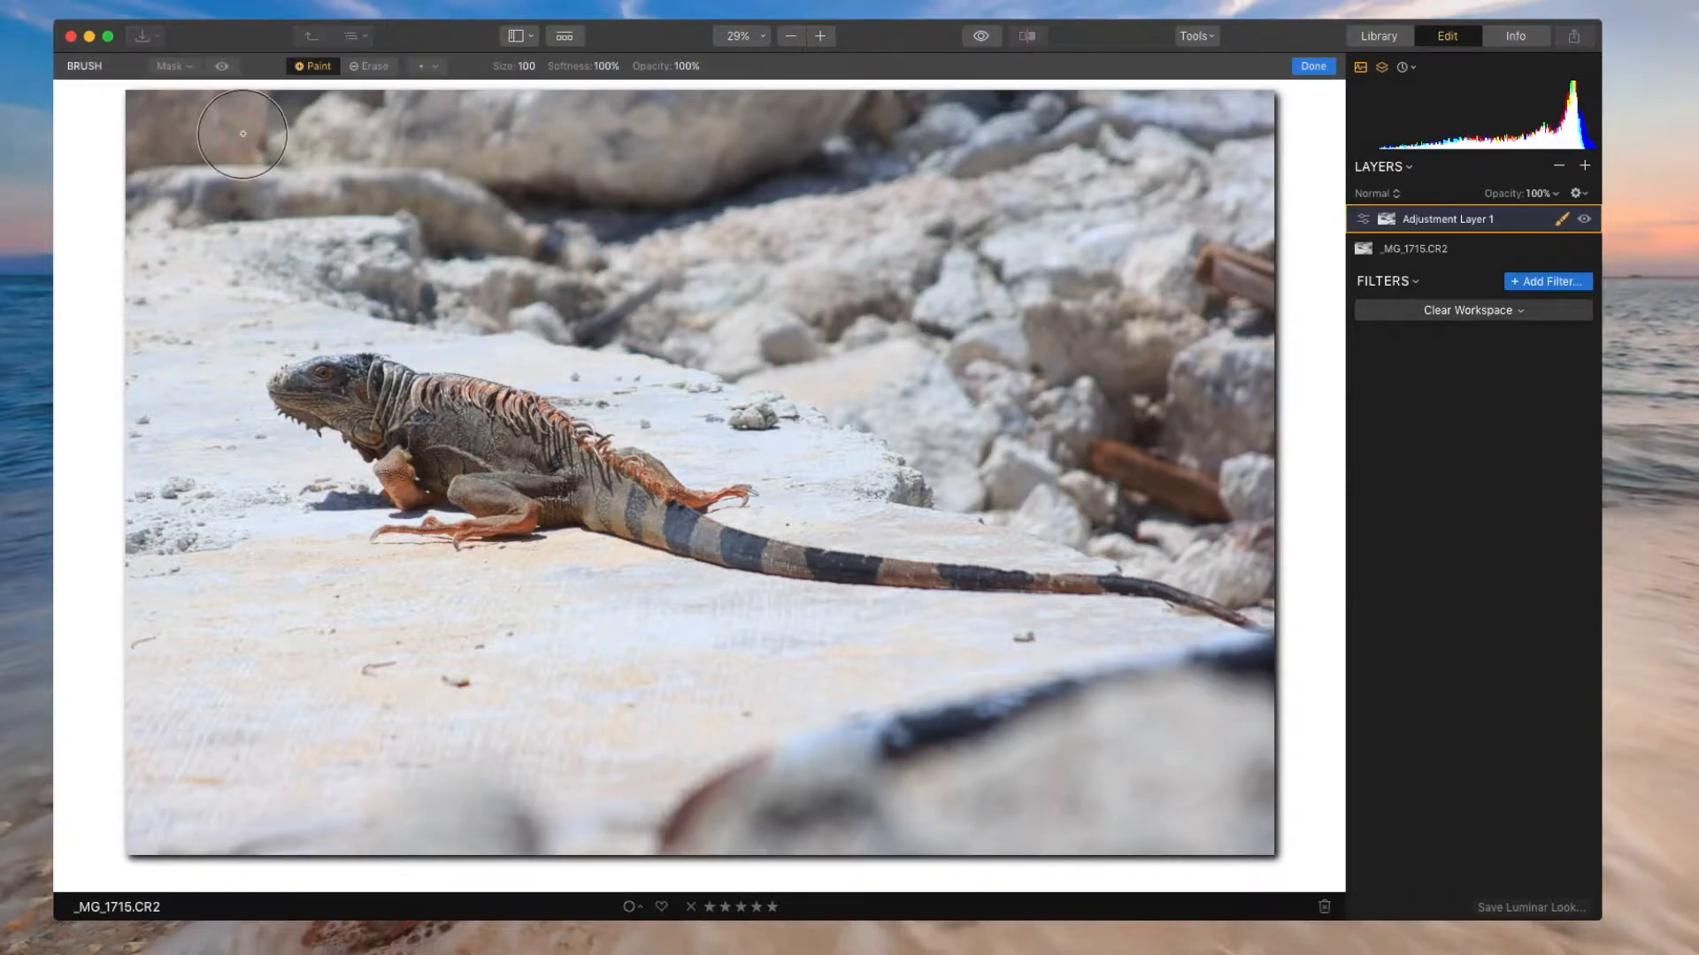
Show the adjustment layer's mask overlay and invert the mask to cover the darker areas.
click(223, 67)
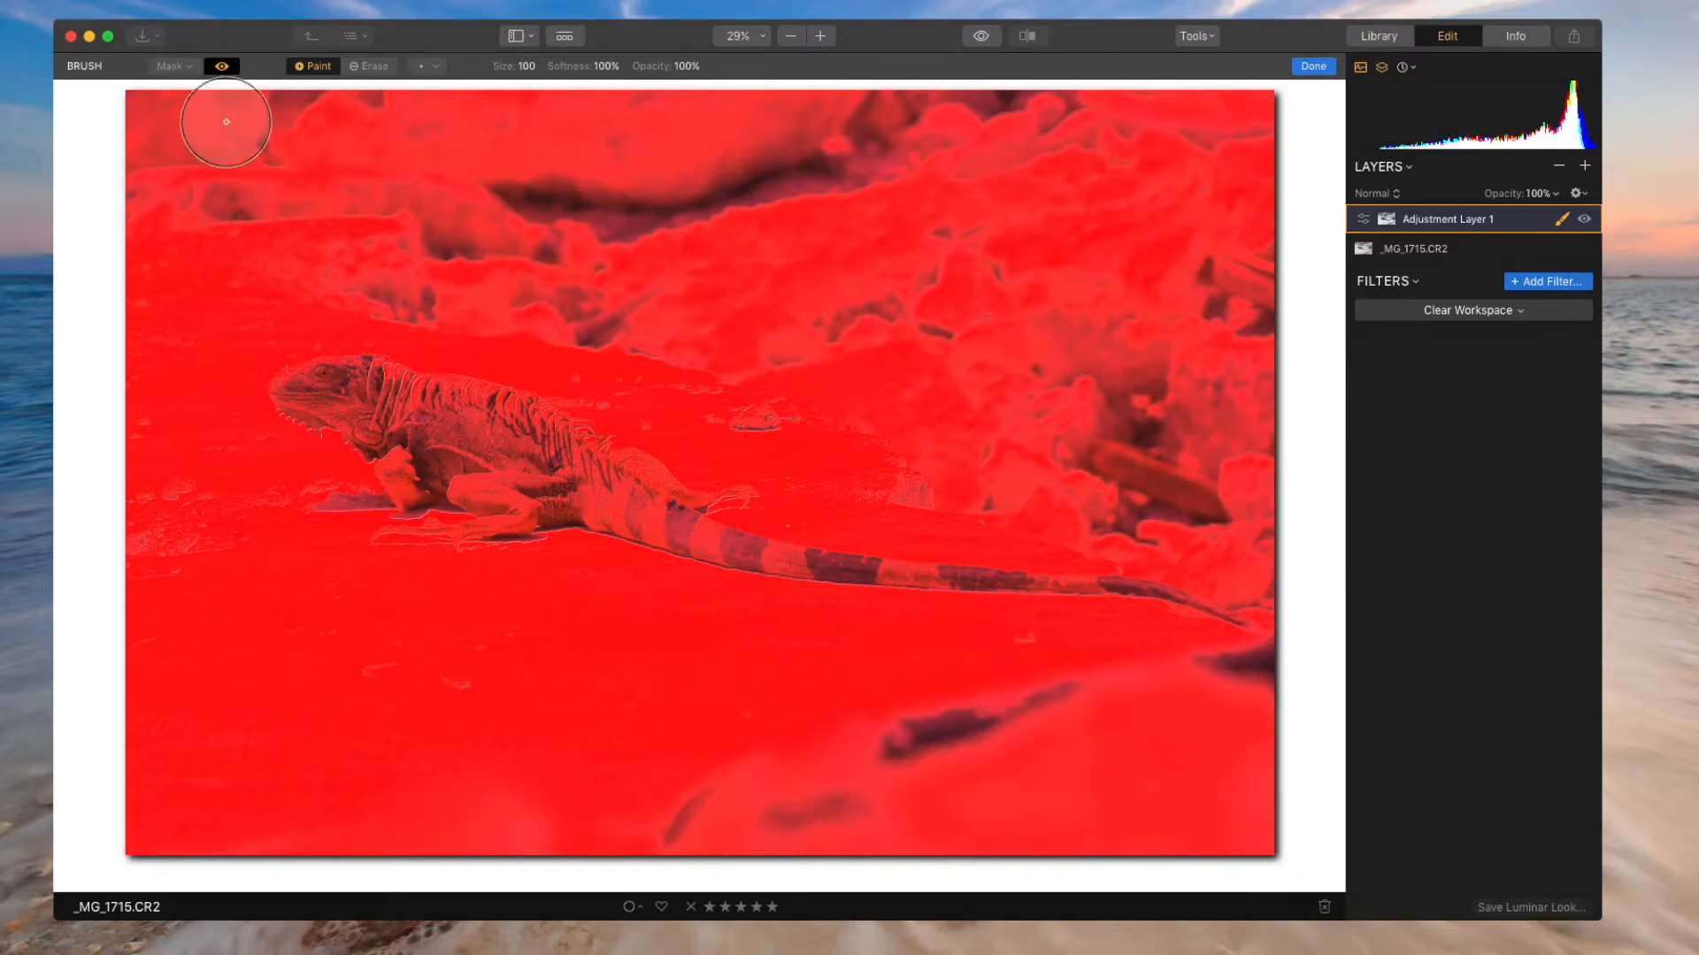
click(171, 66)
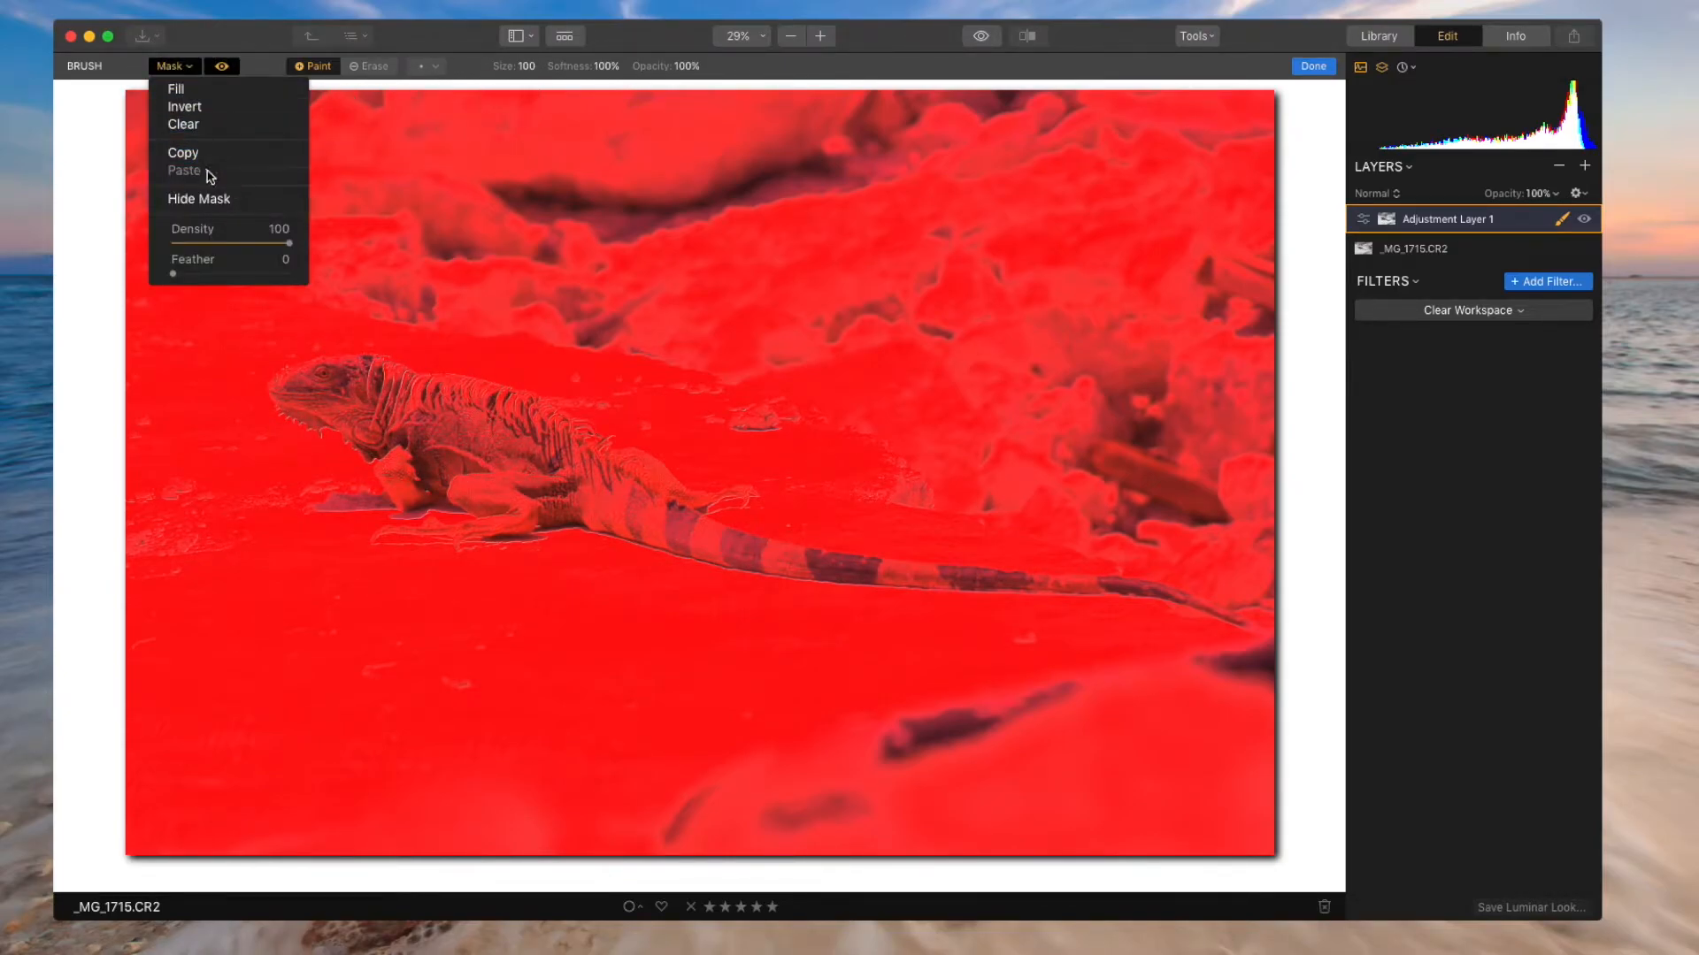
click(218, 92)
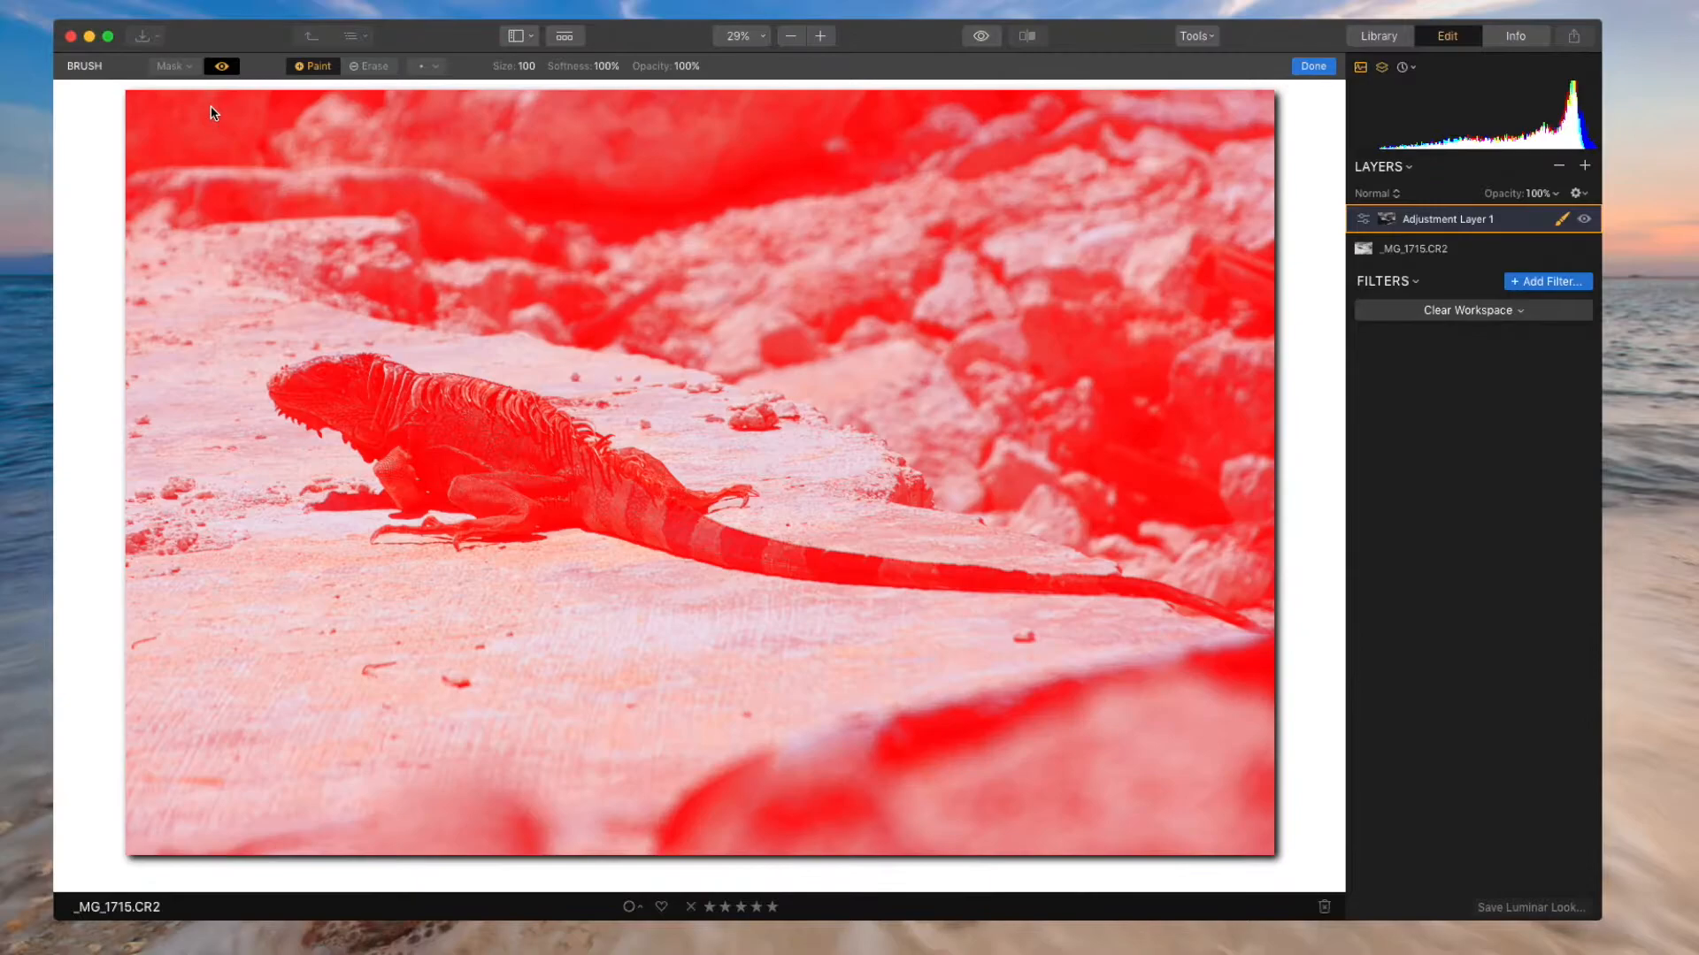
Erase the mask from the rocks behind the iguana with the brush at size 222.
click(363, 67)
drag(498, 60, 534, 67)
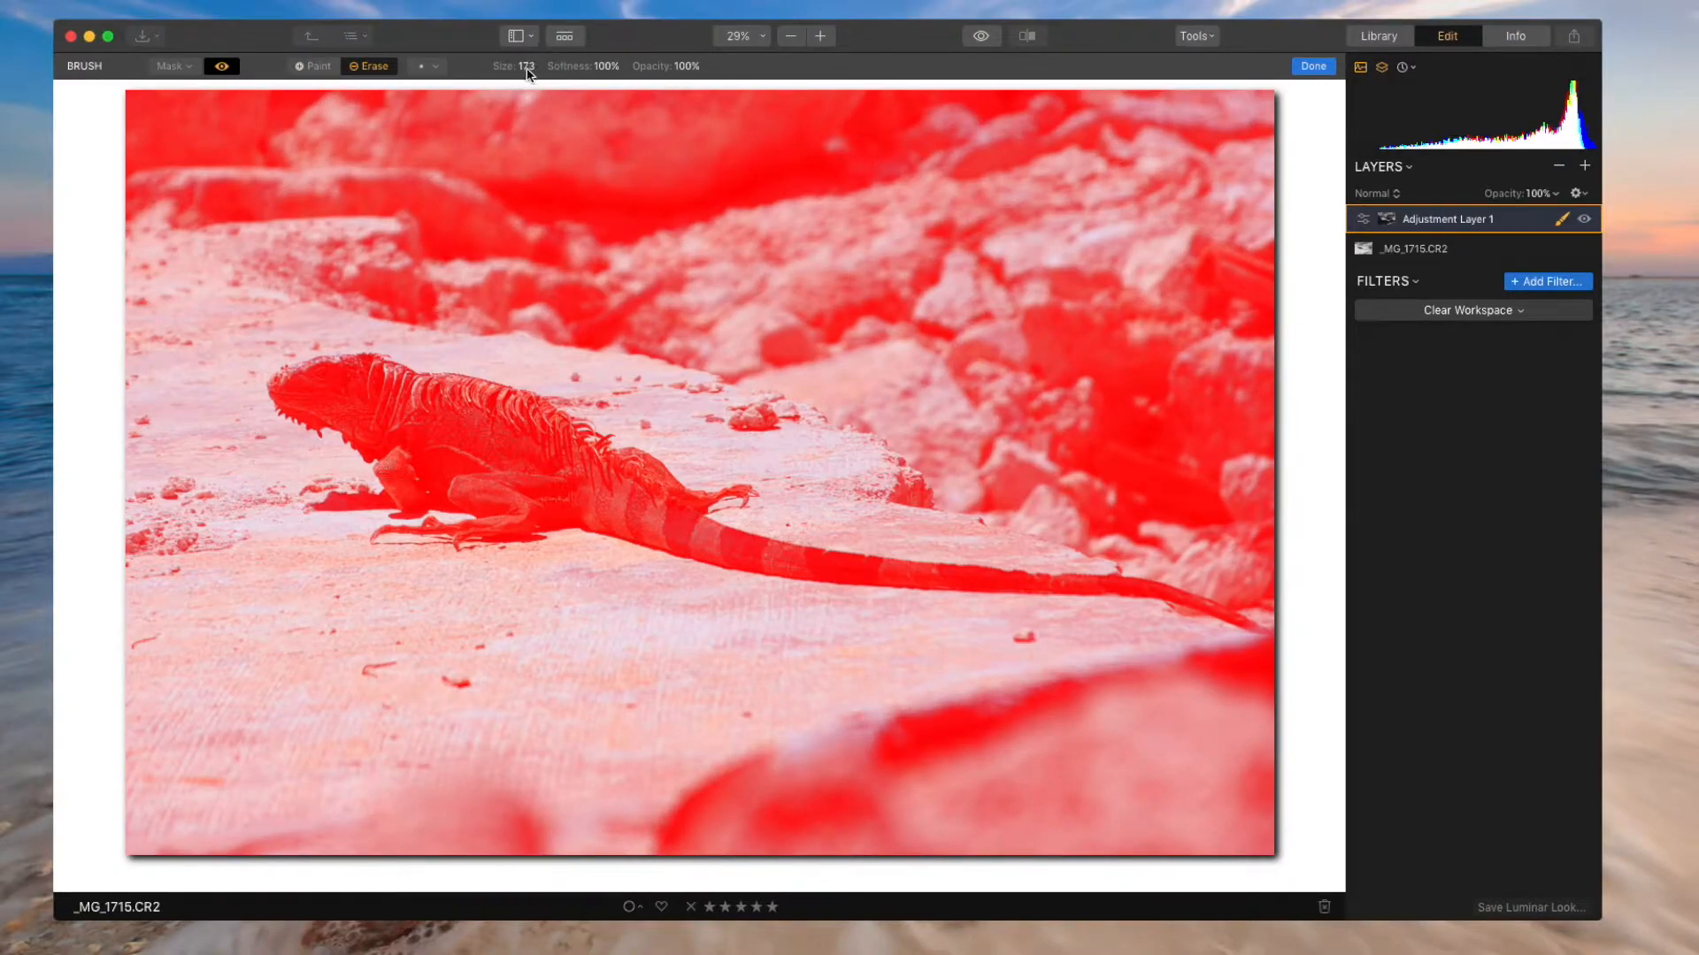
drag(513, 68, 534, 67)
mouse_move(139, 151)
mouse_down()
mouse_move(550, 151)
mouse_move(1203, 395)
mouse_move(1032, 295)
mouse_move(893, 345)
mouse_move(408, 179)
mouse_up()
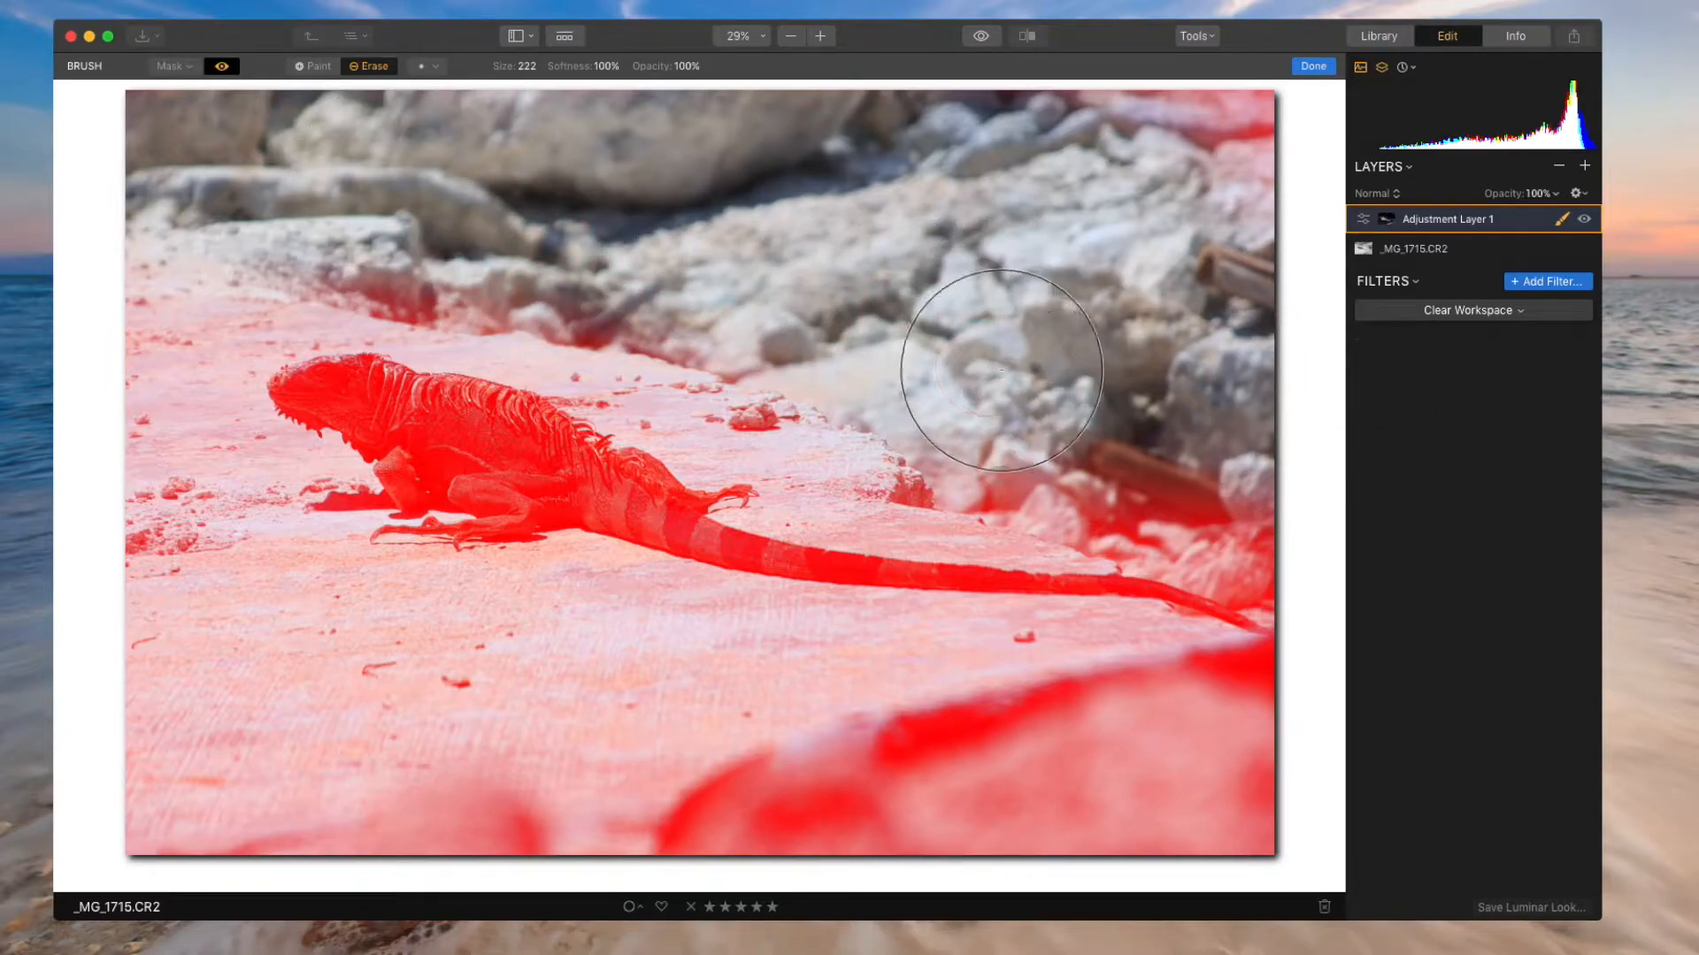
Erase the mask from the foreground rocks and lower ground, hide the overlay and finish the mask editing.
mouse_move(1248, 767)
mouse_down()
mouse_move(912, 816)
mouse_move(1115, 784)
mouse_move(766, 788)
mouse_up()
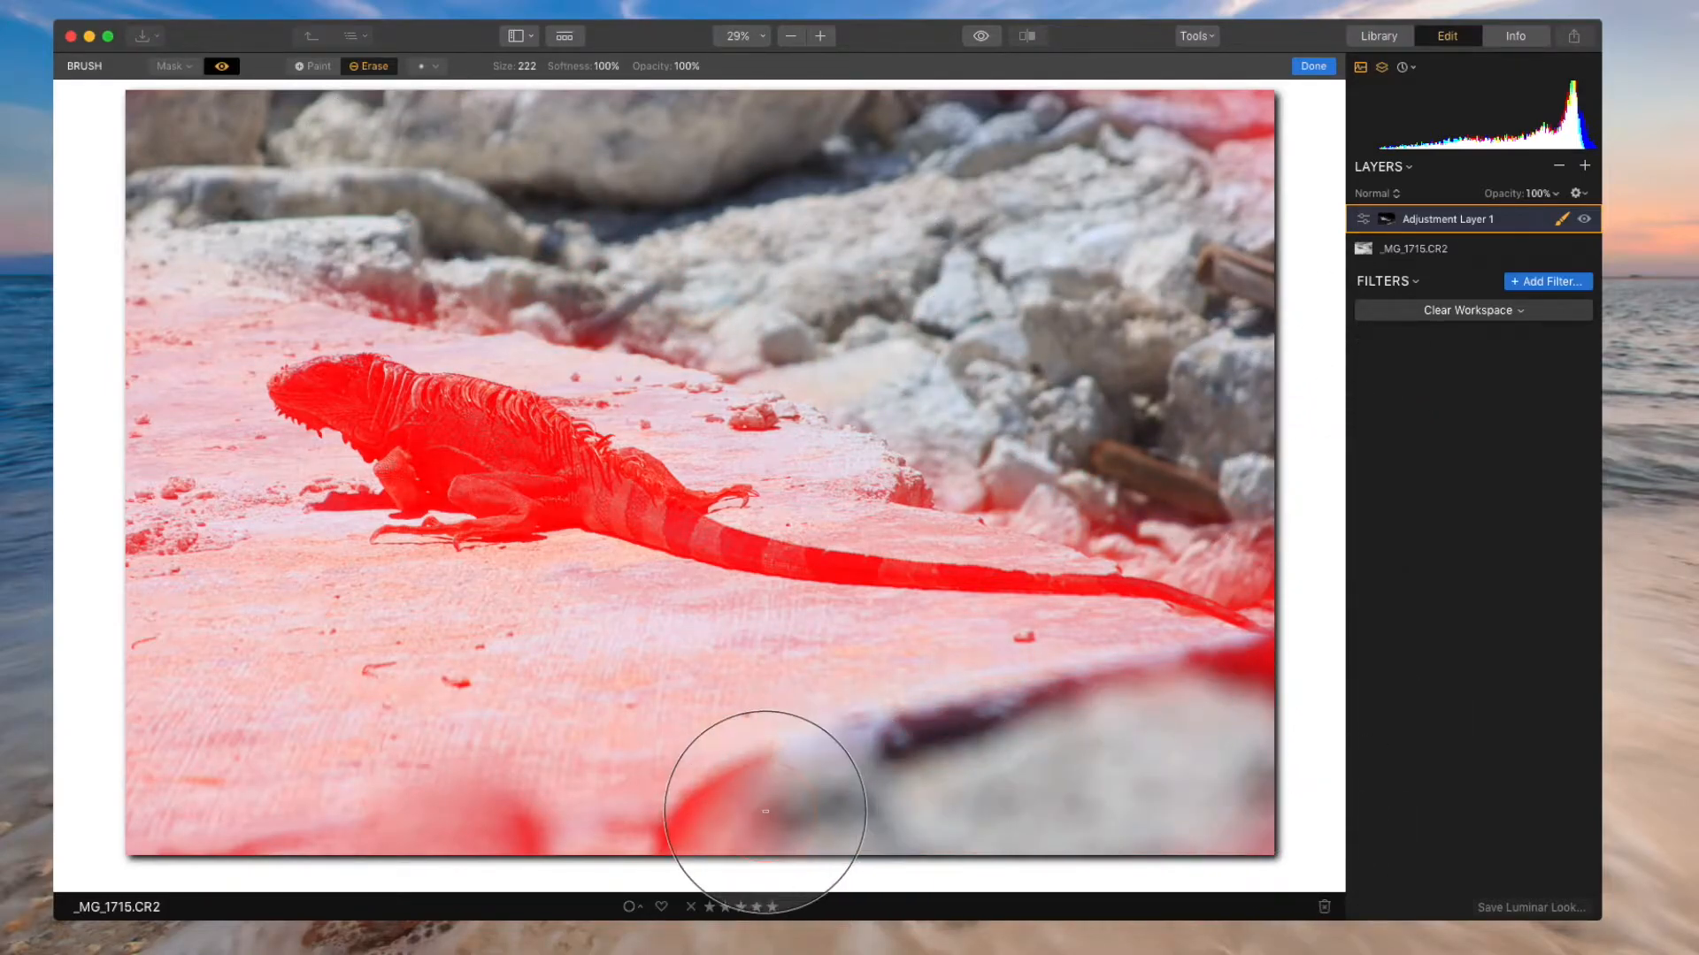
mouse_move(771, 810)
mouse_down()
mouse_move(552, 790)
mouse_move(159, 796)
mouse_up()
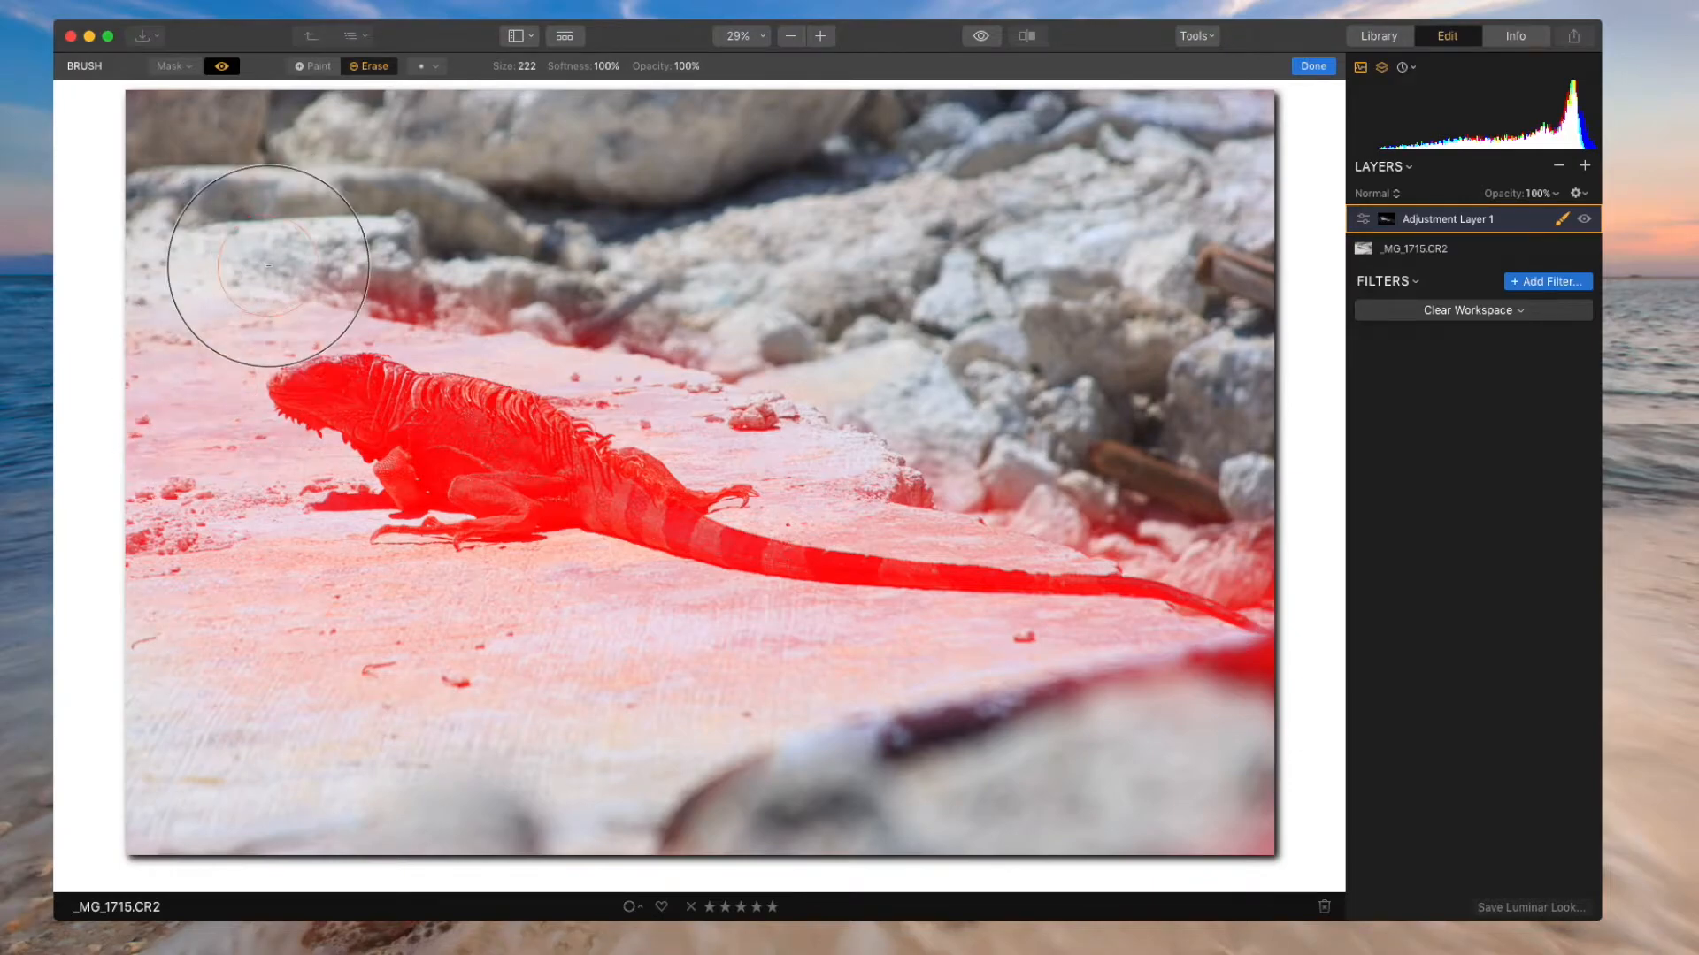
click(225, 68)
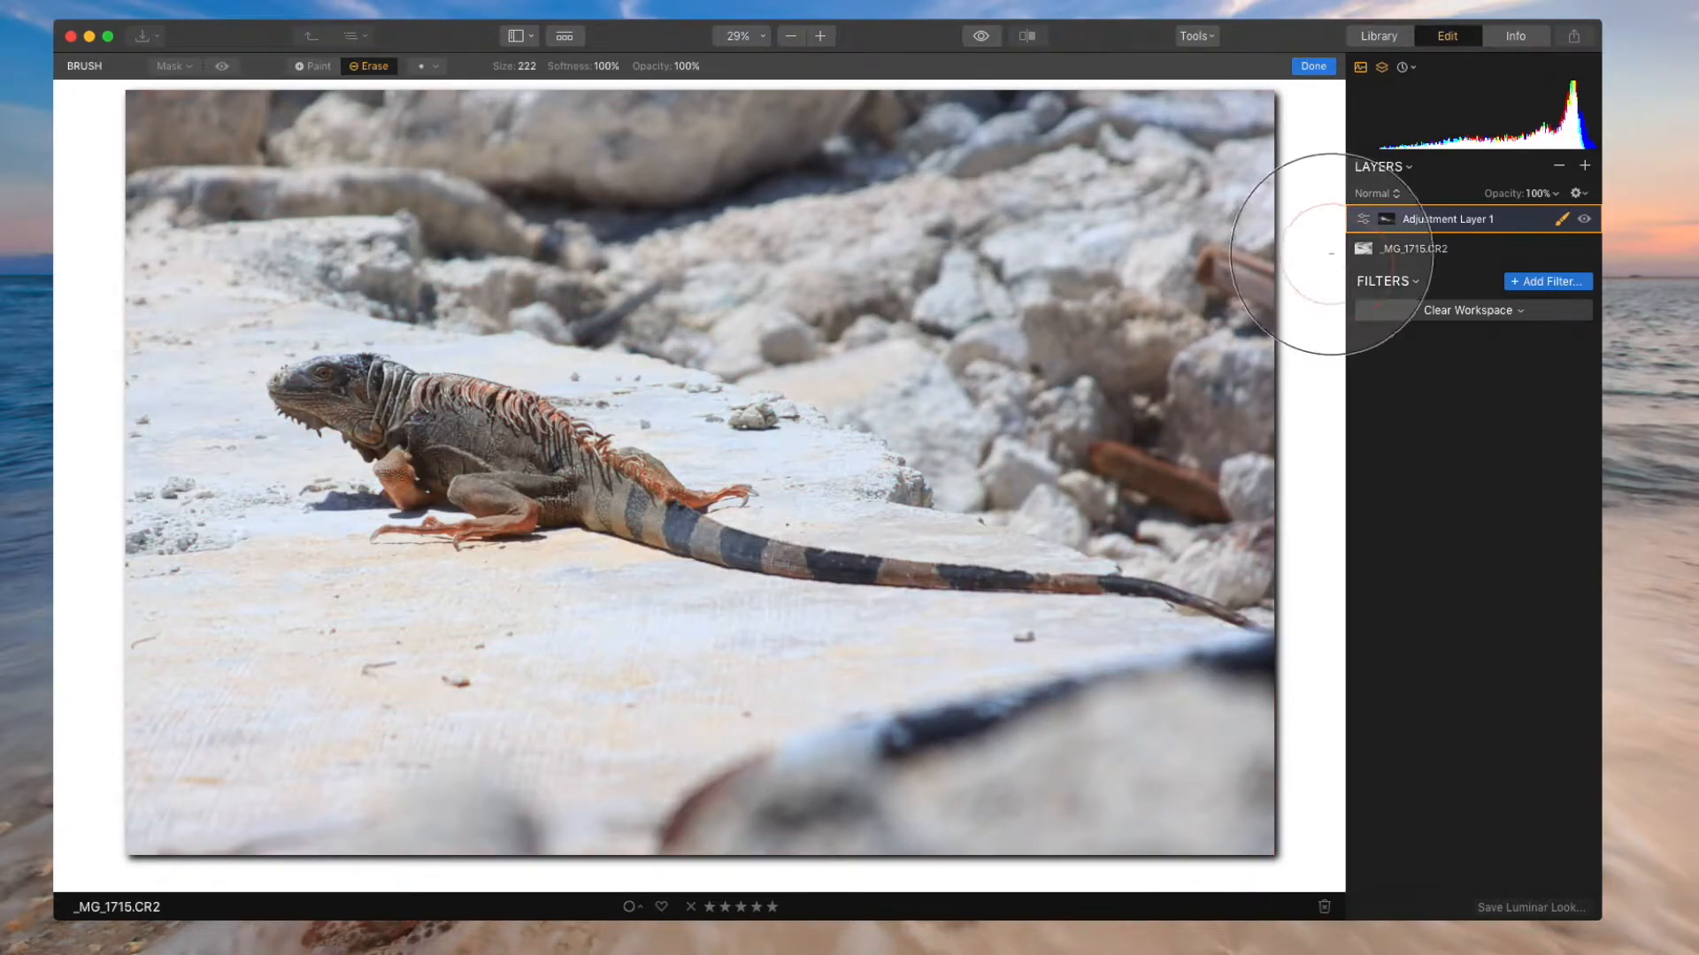
click(1314, 66)
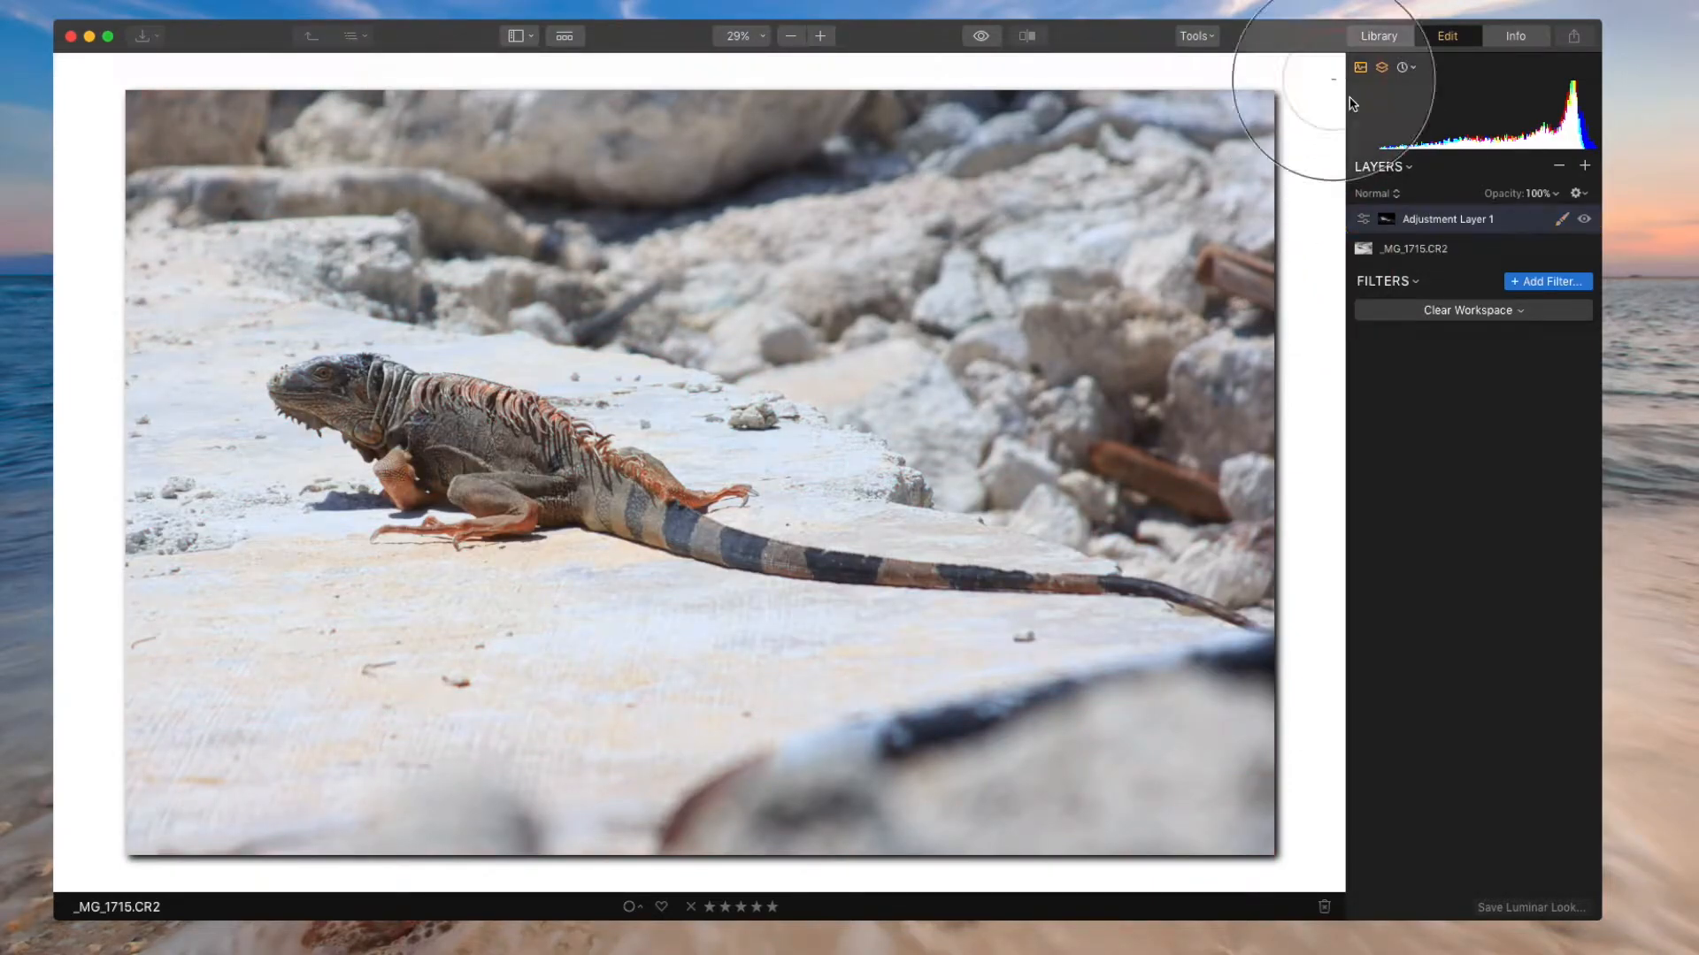
Load the DETAILS workspace for the masked adjustment layer.
click(1470, 312)
click(1473, 569)
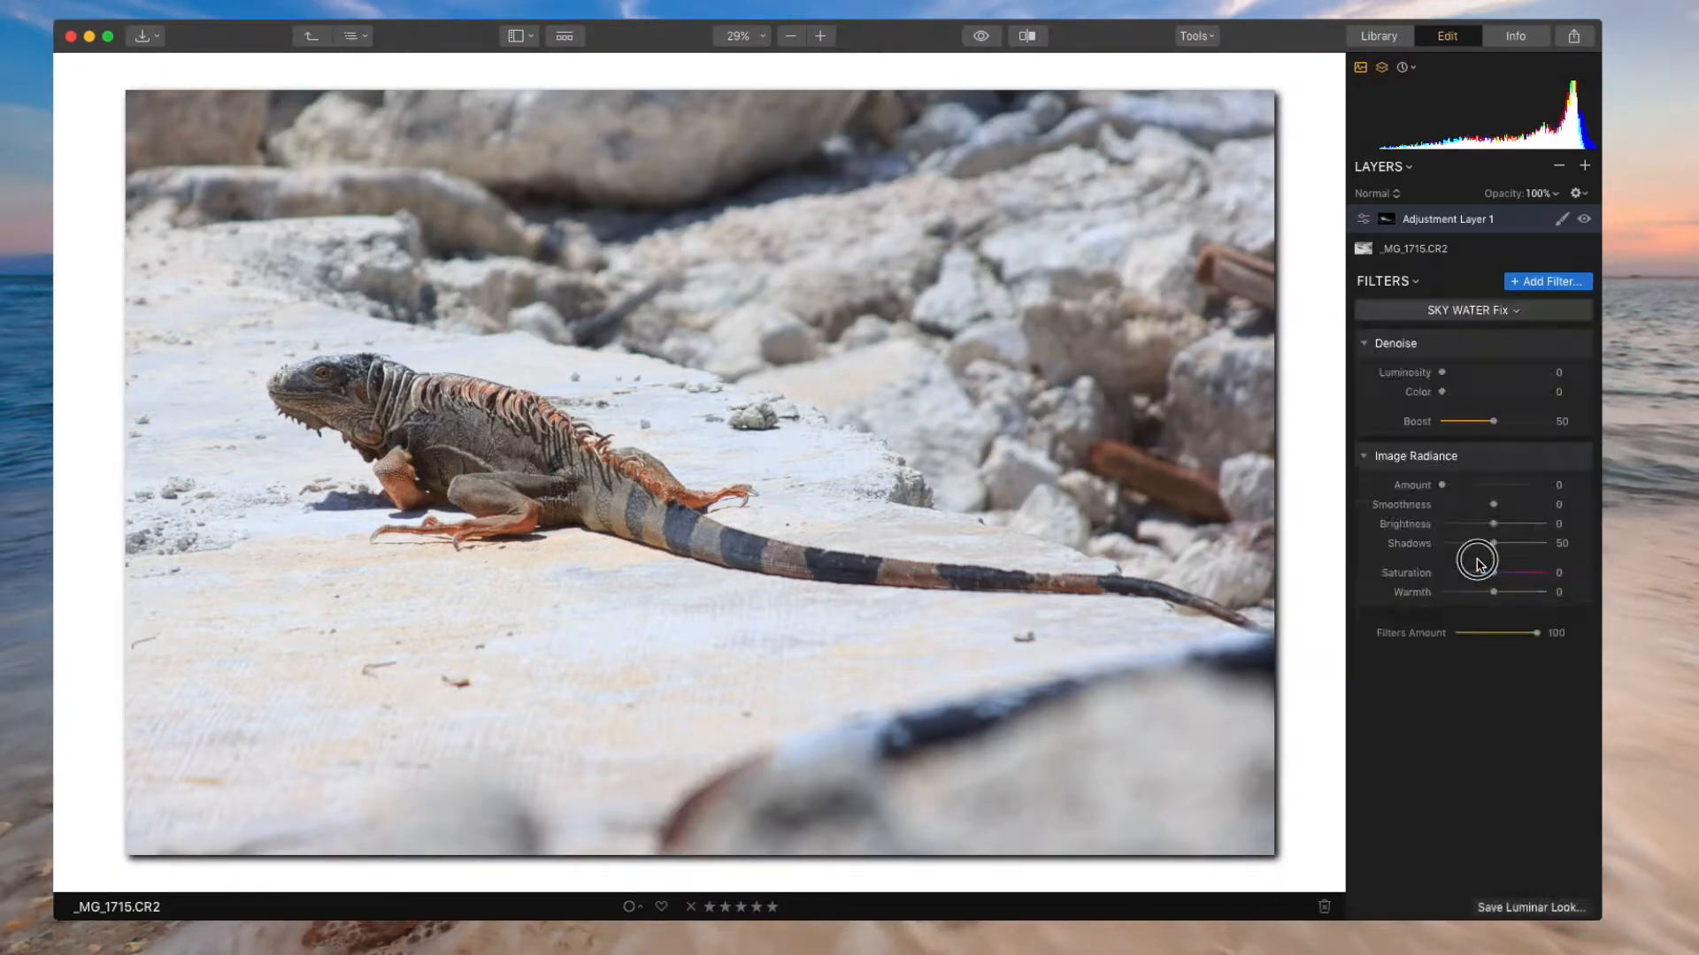
click(1472, 311)
click(1482, 551)
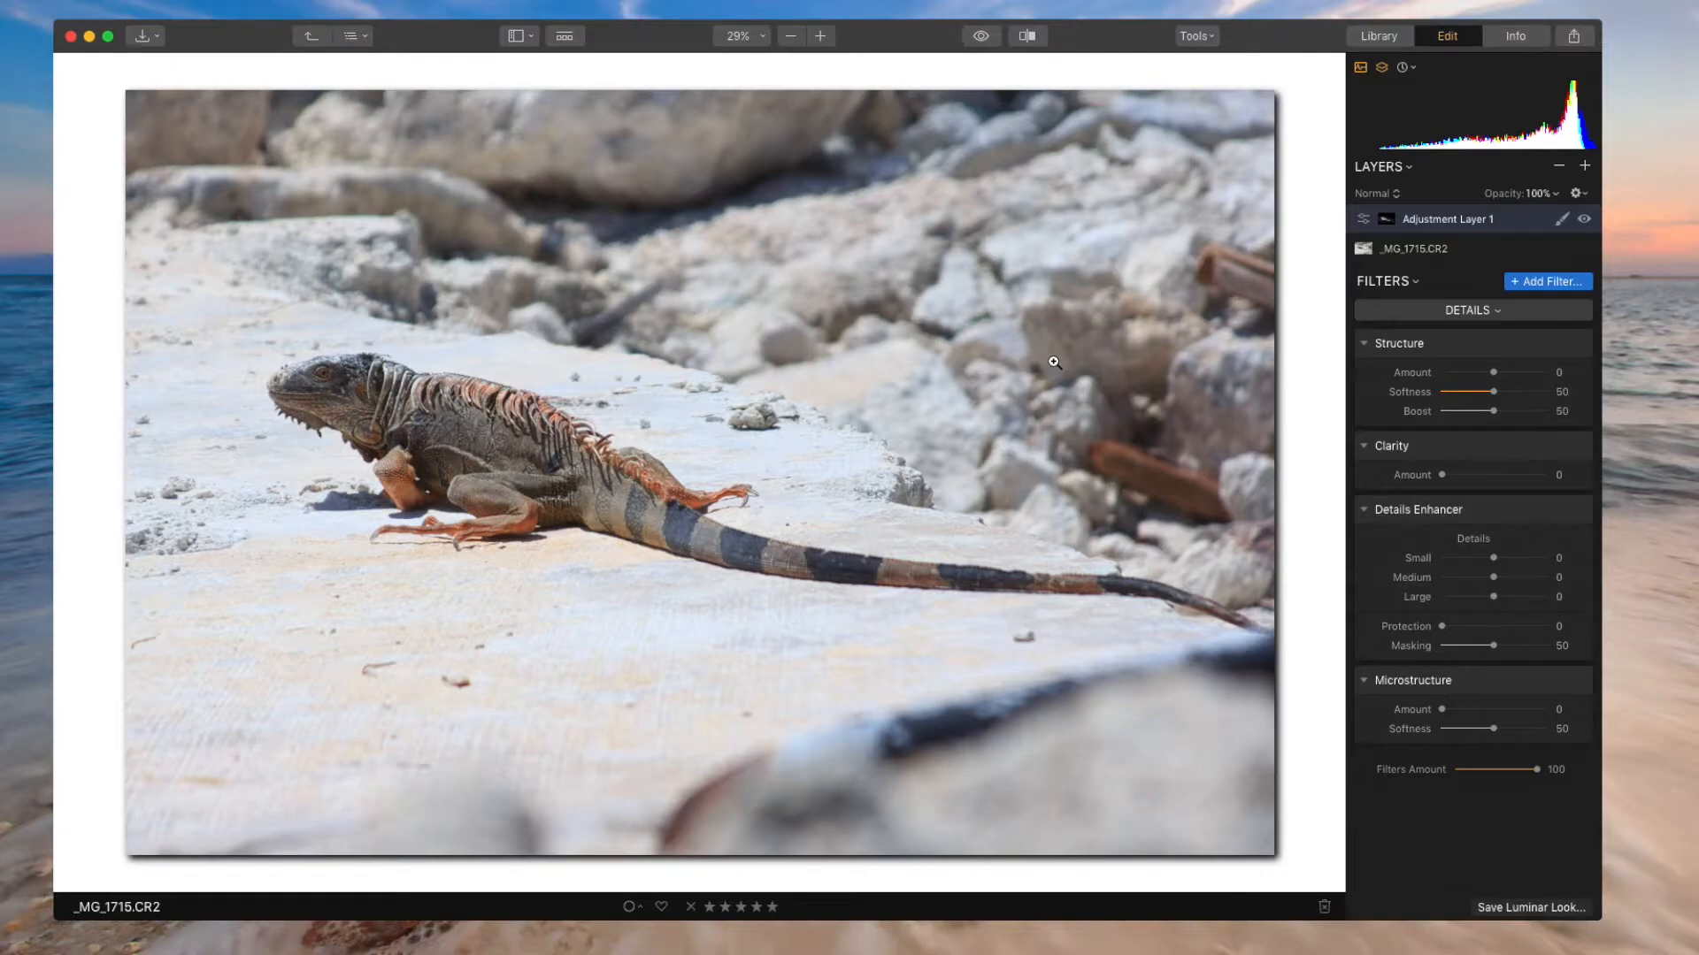
Set the Structure amount to 30 and the Clarity amount to 20.
click(1493, 373)
drag(1493, 375, 1511, 376)
mouse_move(1441, 475)
mouse_down()
mouse_move(1525, 479)
mouse_move(1459, 479)
mouse_up()
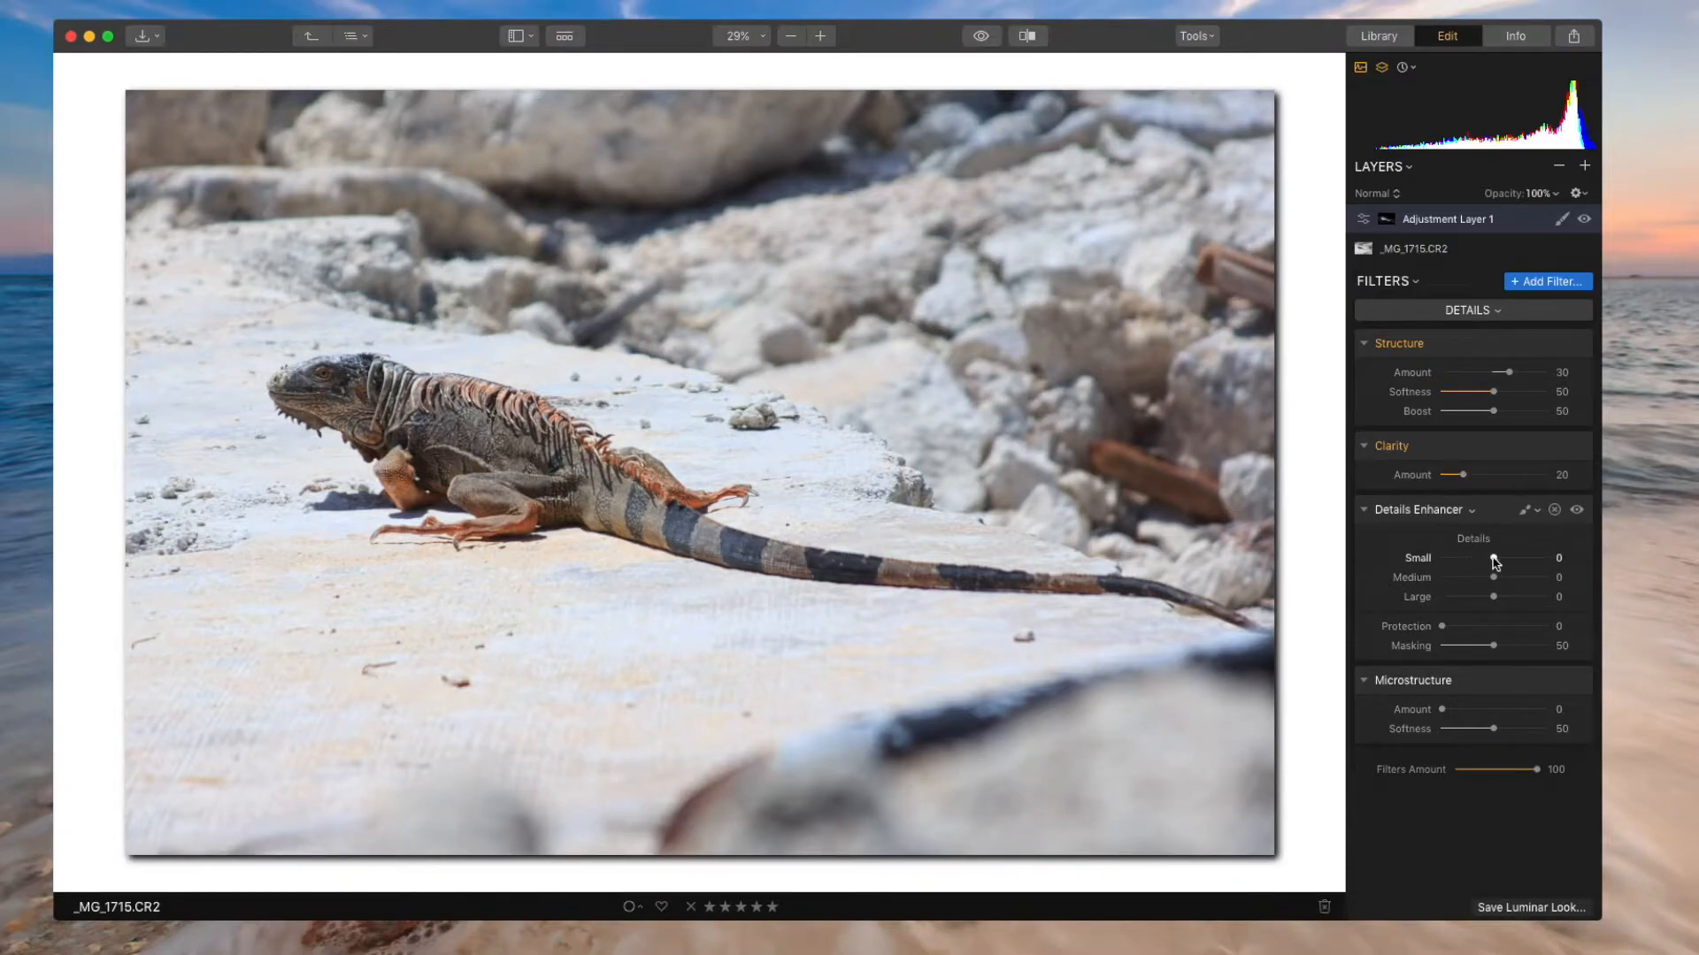
Set the Details Enhancer's Small details to 33, checking the effect on the iguana's skin at 100%.
click(1494, 559)
drag(1494, 559, 1509, 559)
click(560, 428)
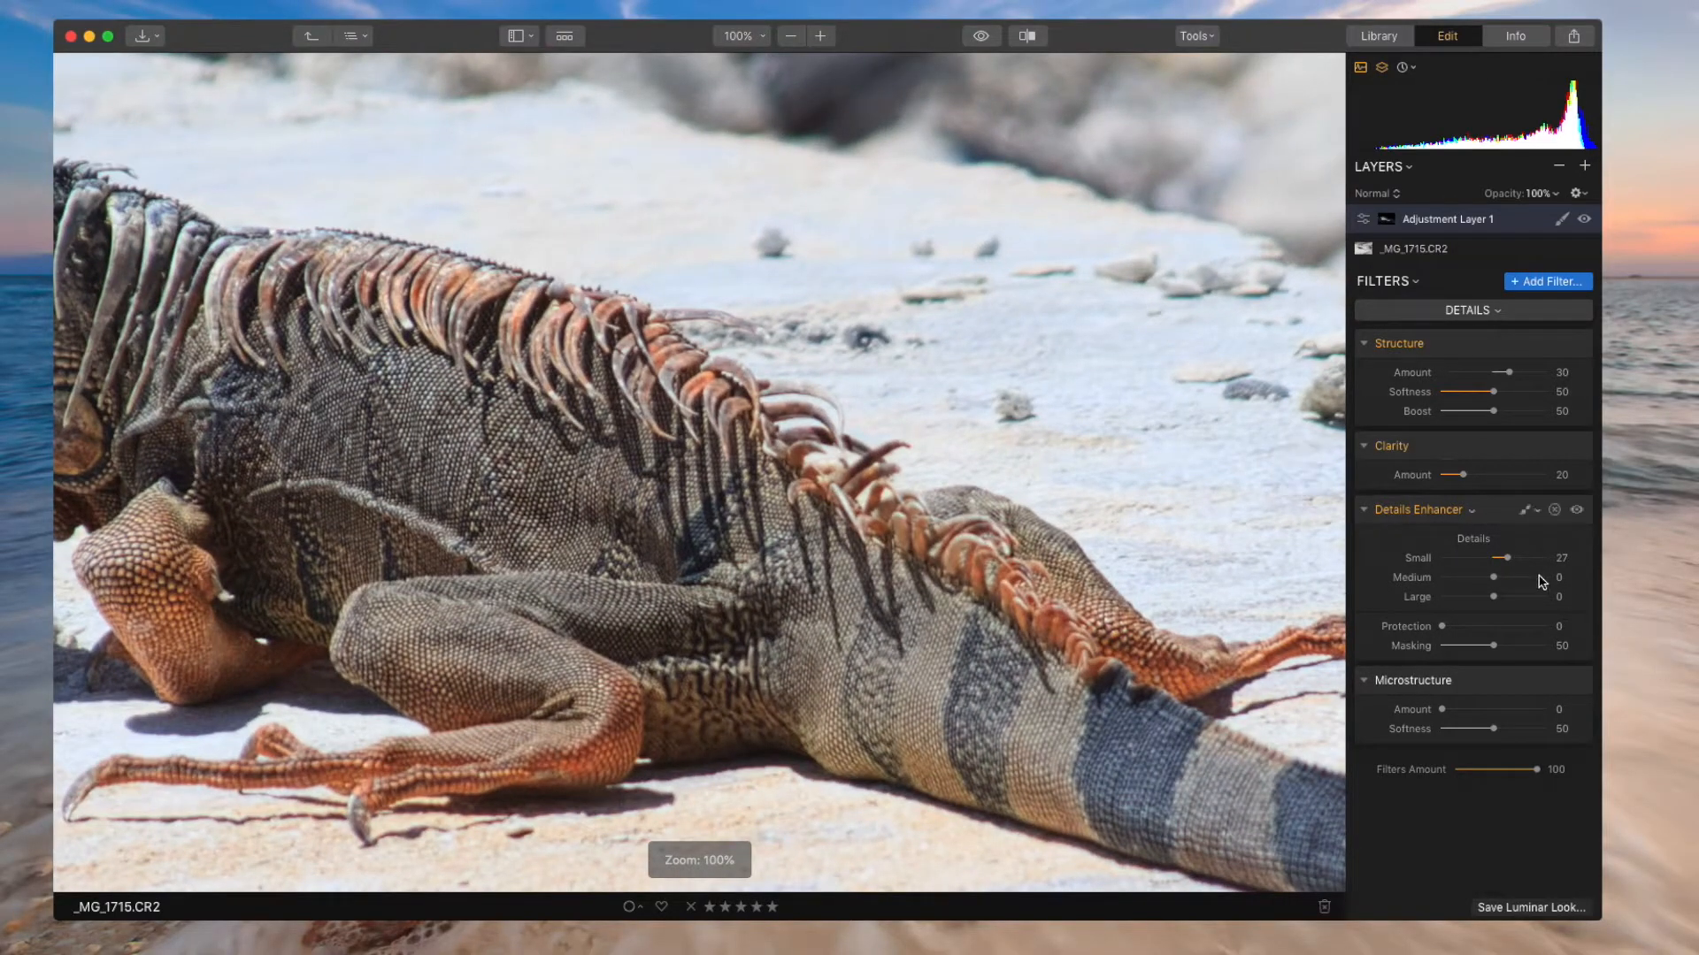
click(1509, 559)
double_click(1509, 558)
mouse_move(1509, 560)
mouse_down()
mouse_move(1492, 561)
mouse_move(1513, 561)
mouse_up()
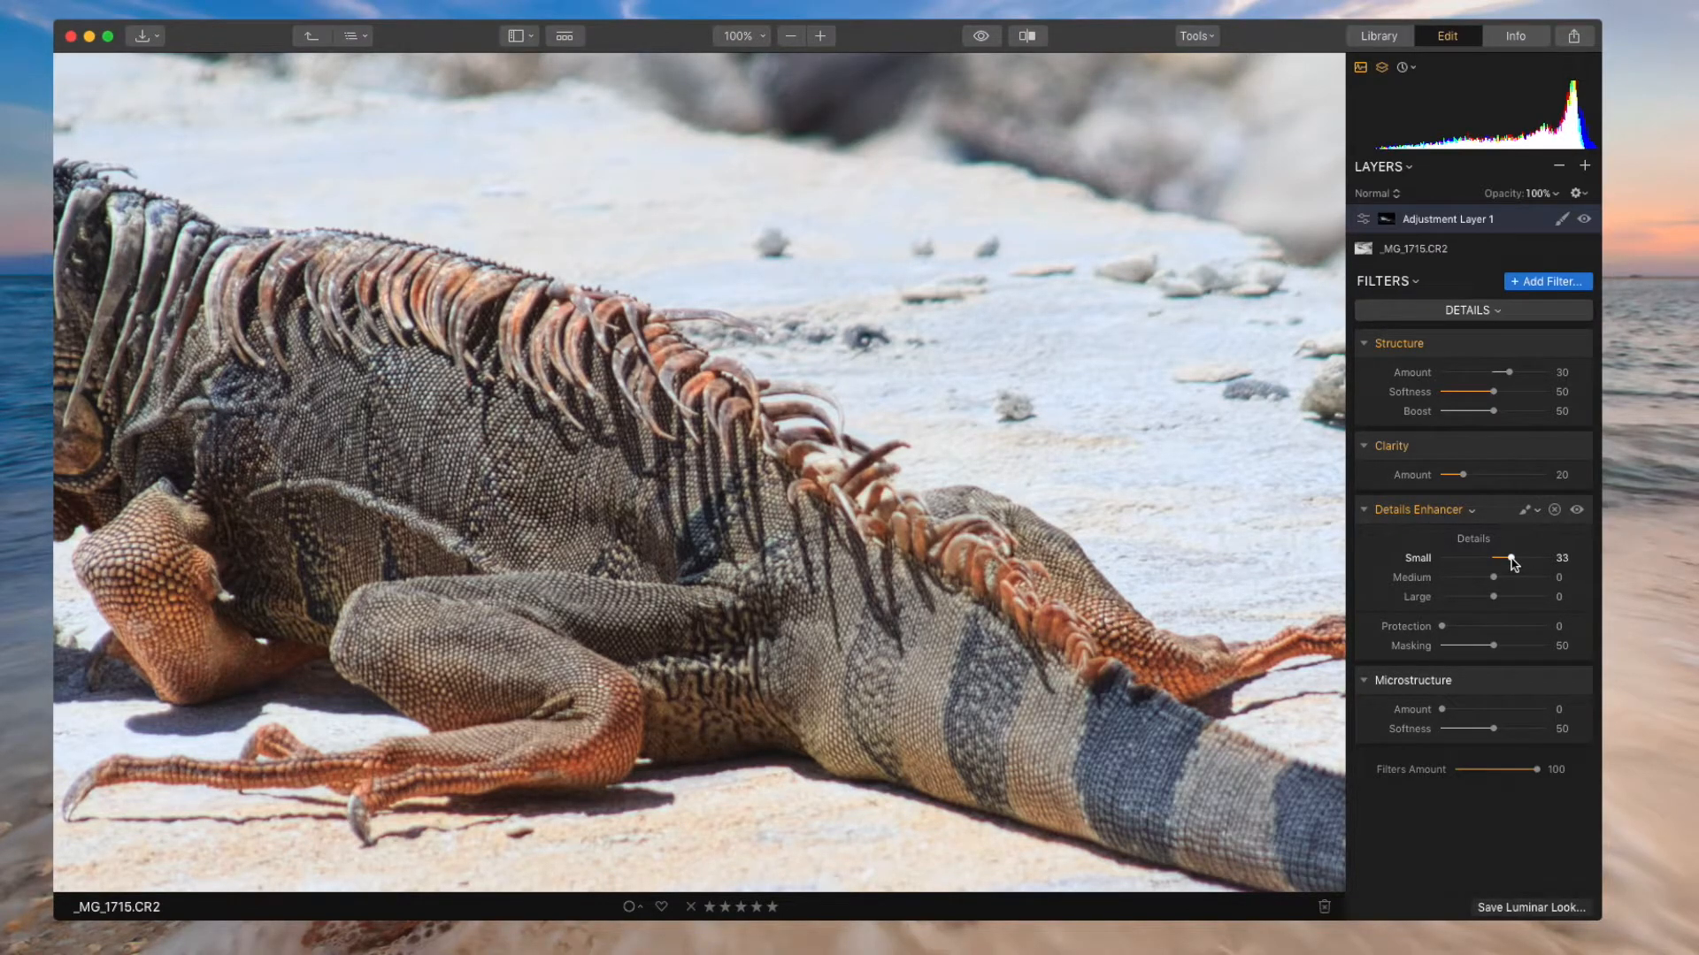
drag(495, 477, 1089, 489)
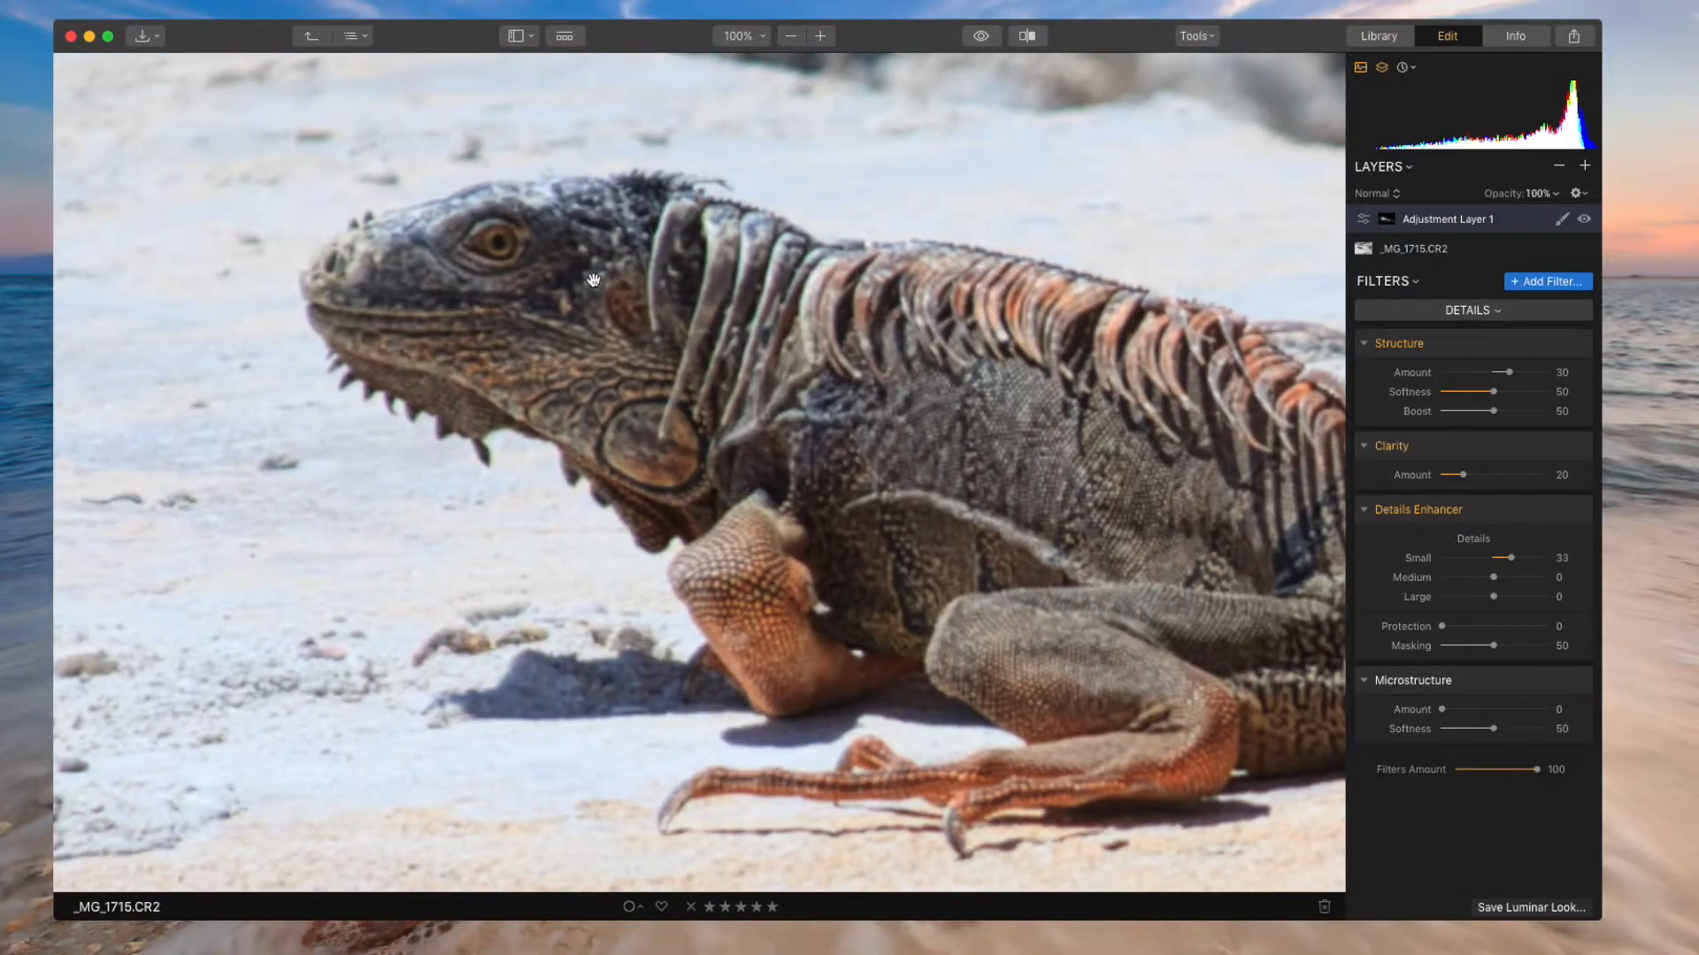
drag(1033, 413, 770, 320)
click(770, 320)
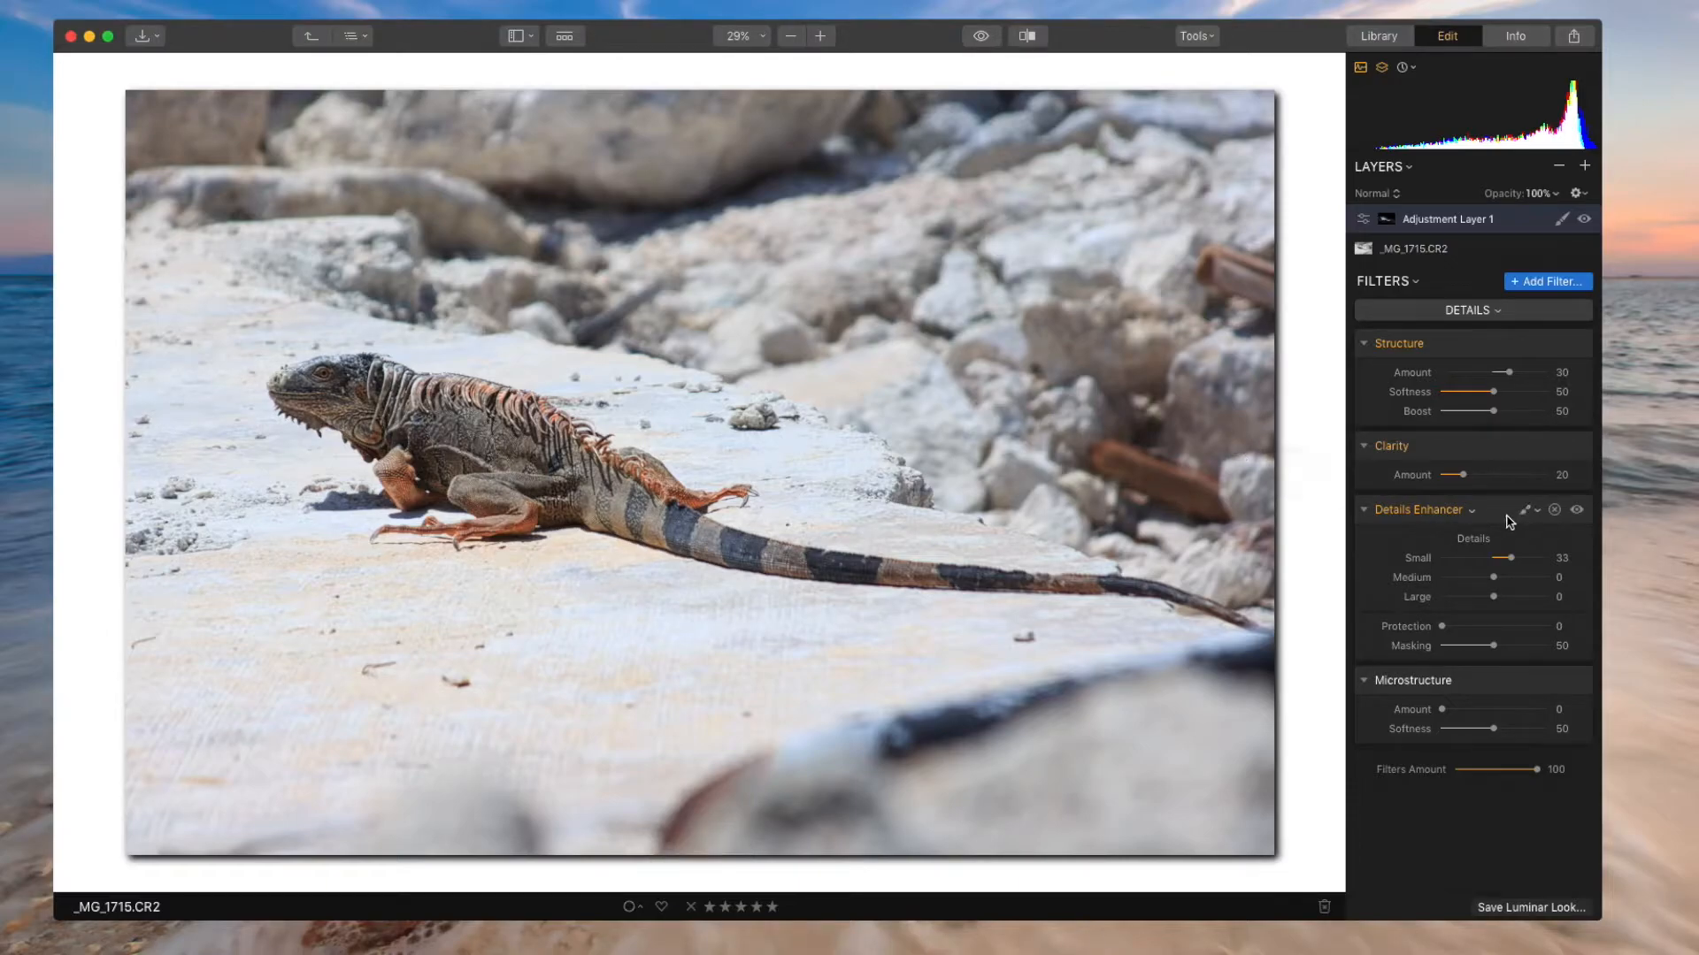
Set the Microstructure amount to 38 and check the iguana's skin texture at 100%.
drag(1443, 713, 1489, 715)
click(392, 409)
drag(392, 409, 538, 414)
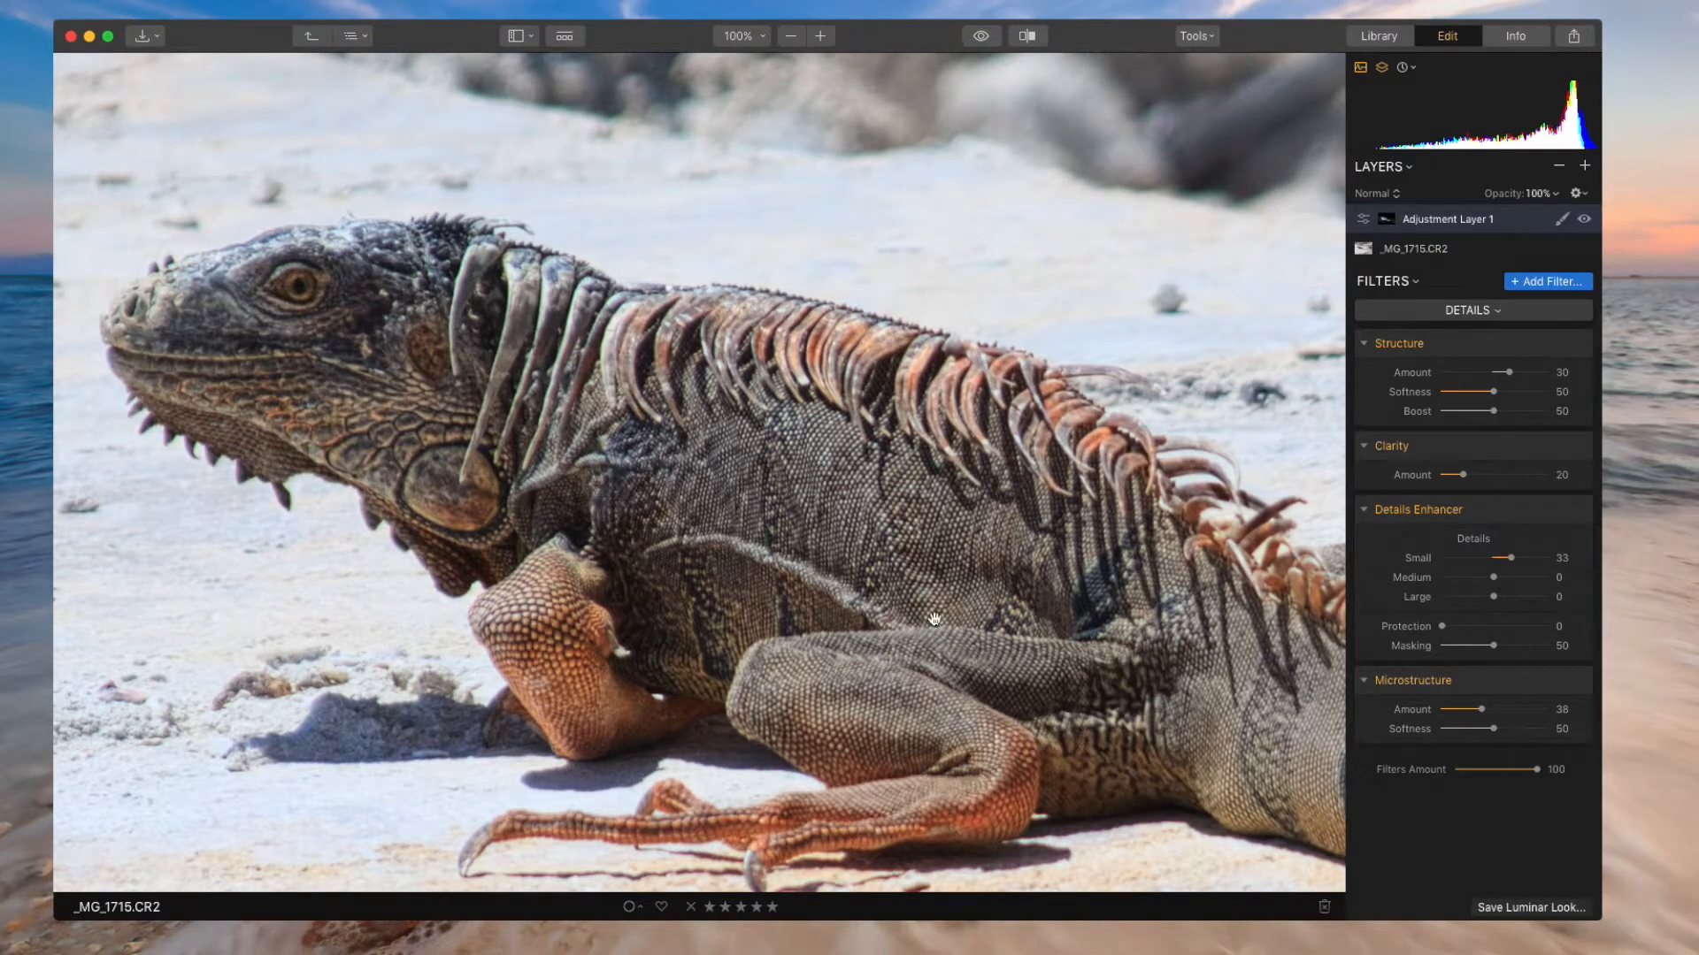
drag(935, 619, 554, 439)
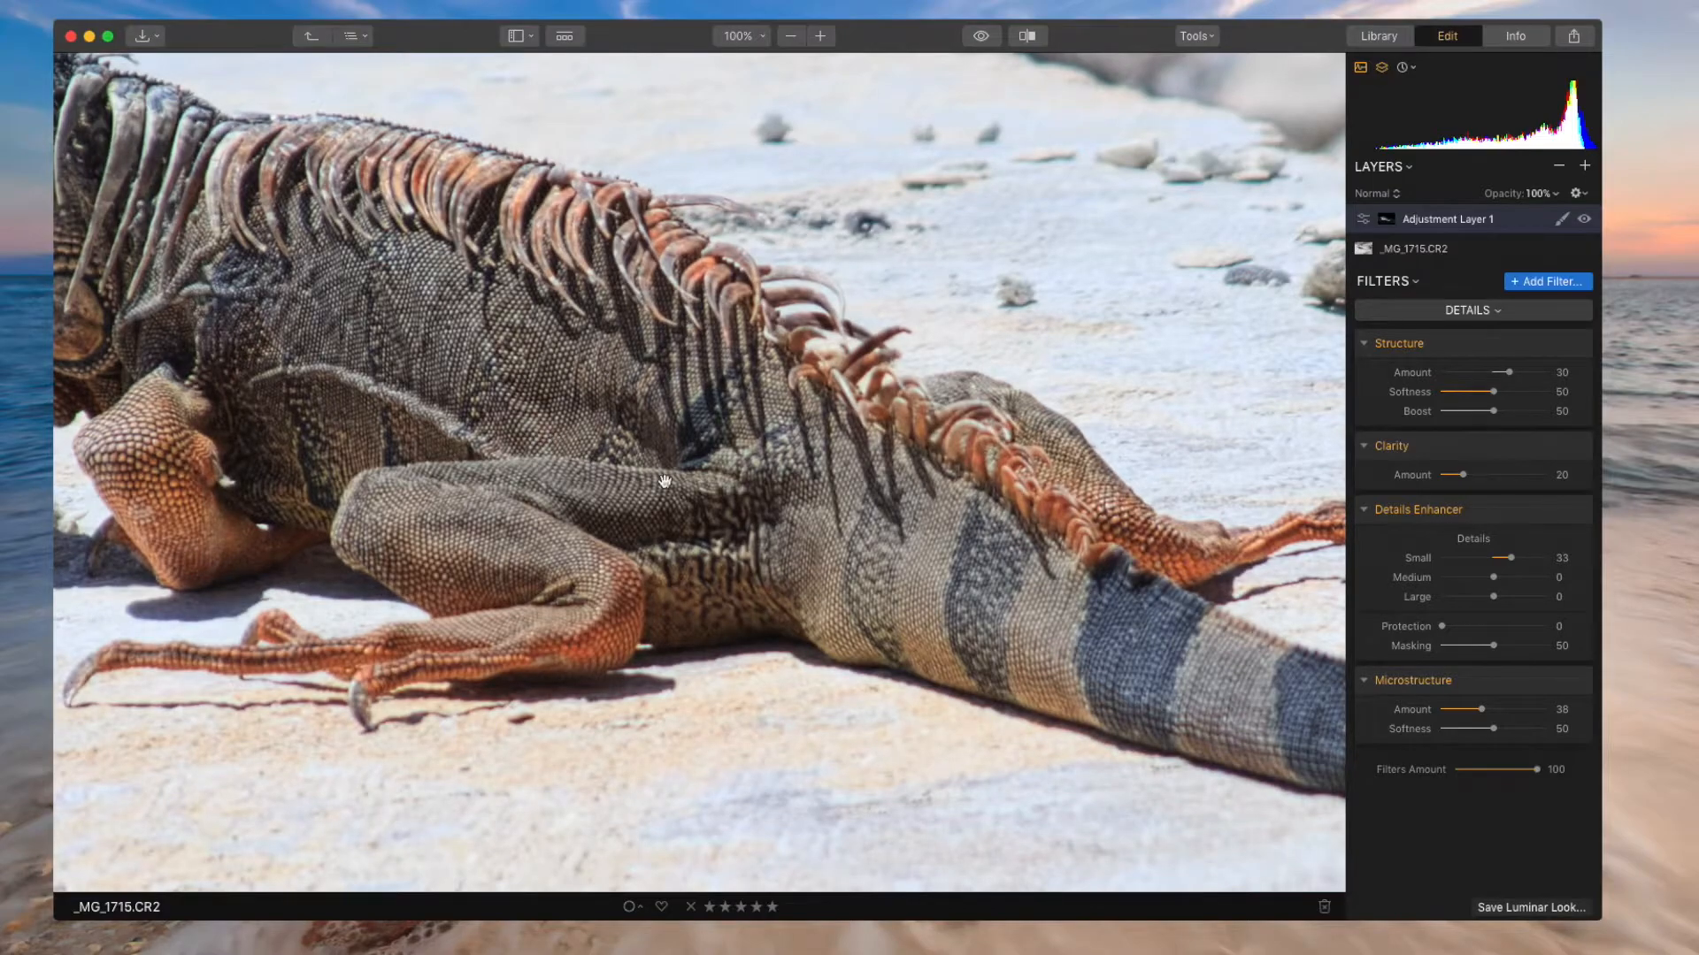
click(492, 406)
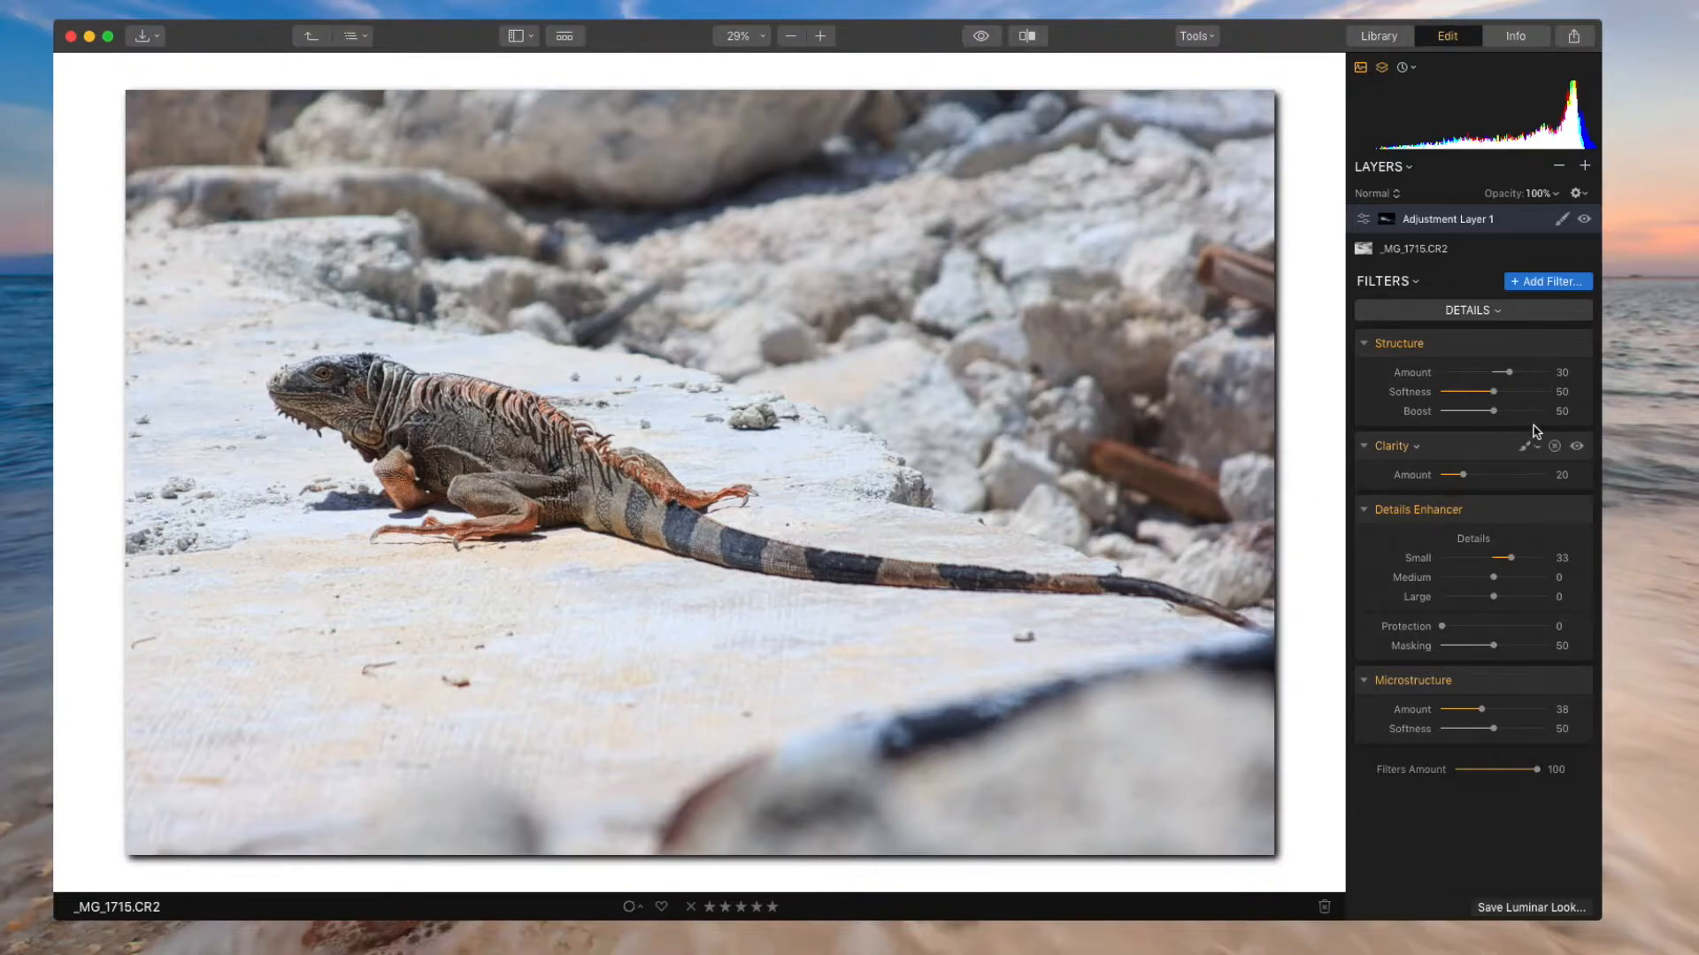
Compare the photo with and without the detail adjustment layer by switching its visibility off and on.
click(1584, 221)
click(1584, 221)
click(1583, 221)
click(1583, 221)
click(1522, 285)
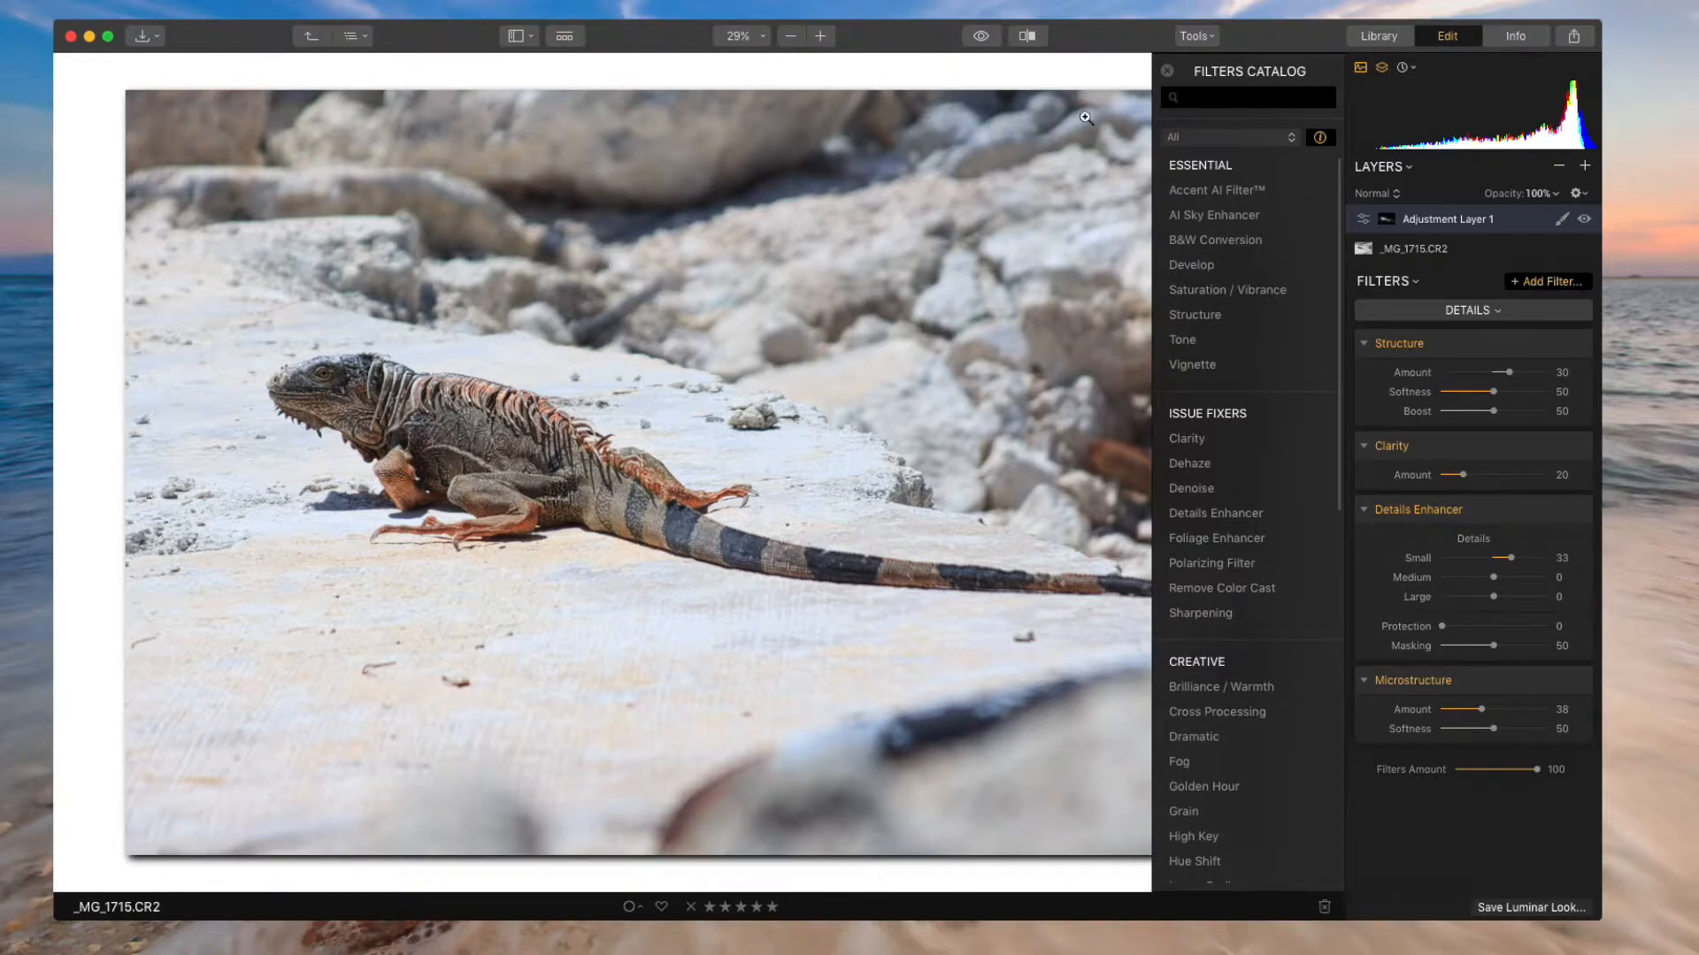
click(1166, 73)
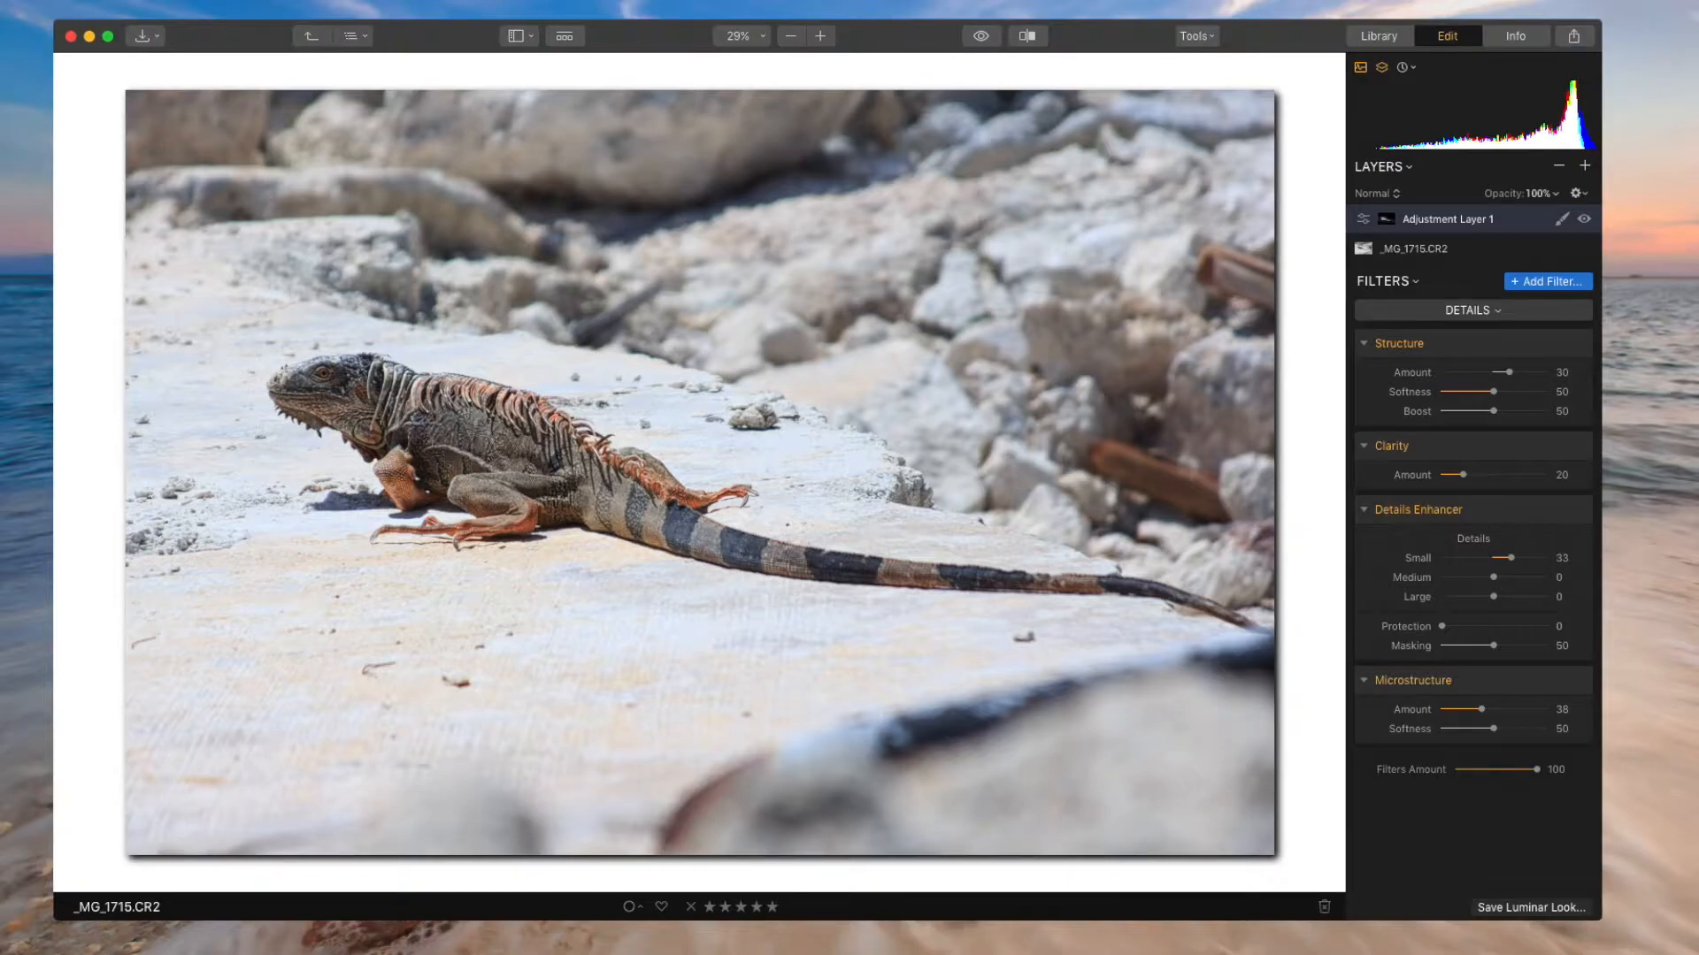
Copy the mask of Adjustment Layer 1 and add a second adjustment layer above it.
click(1586, 168)
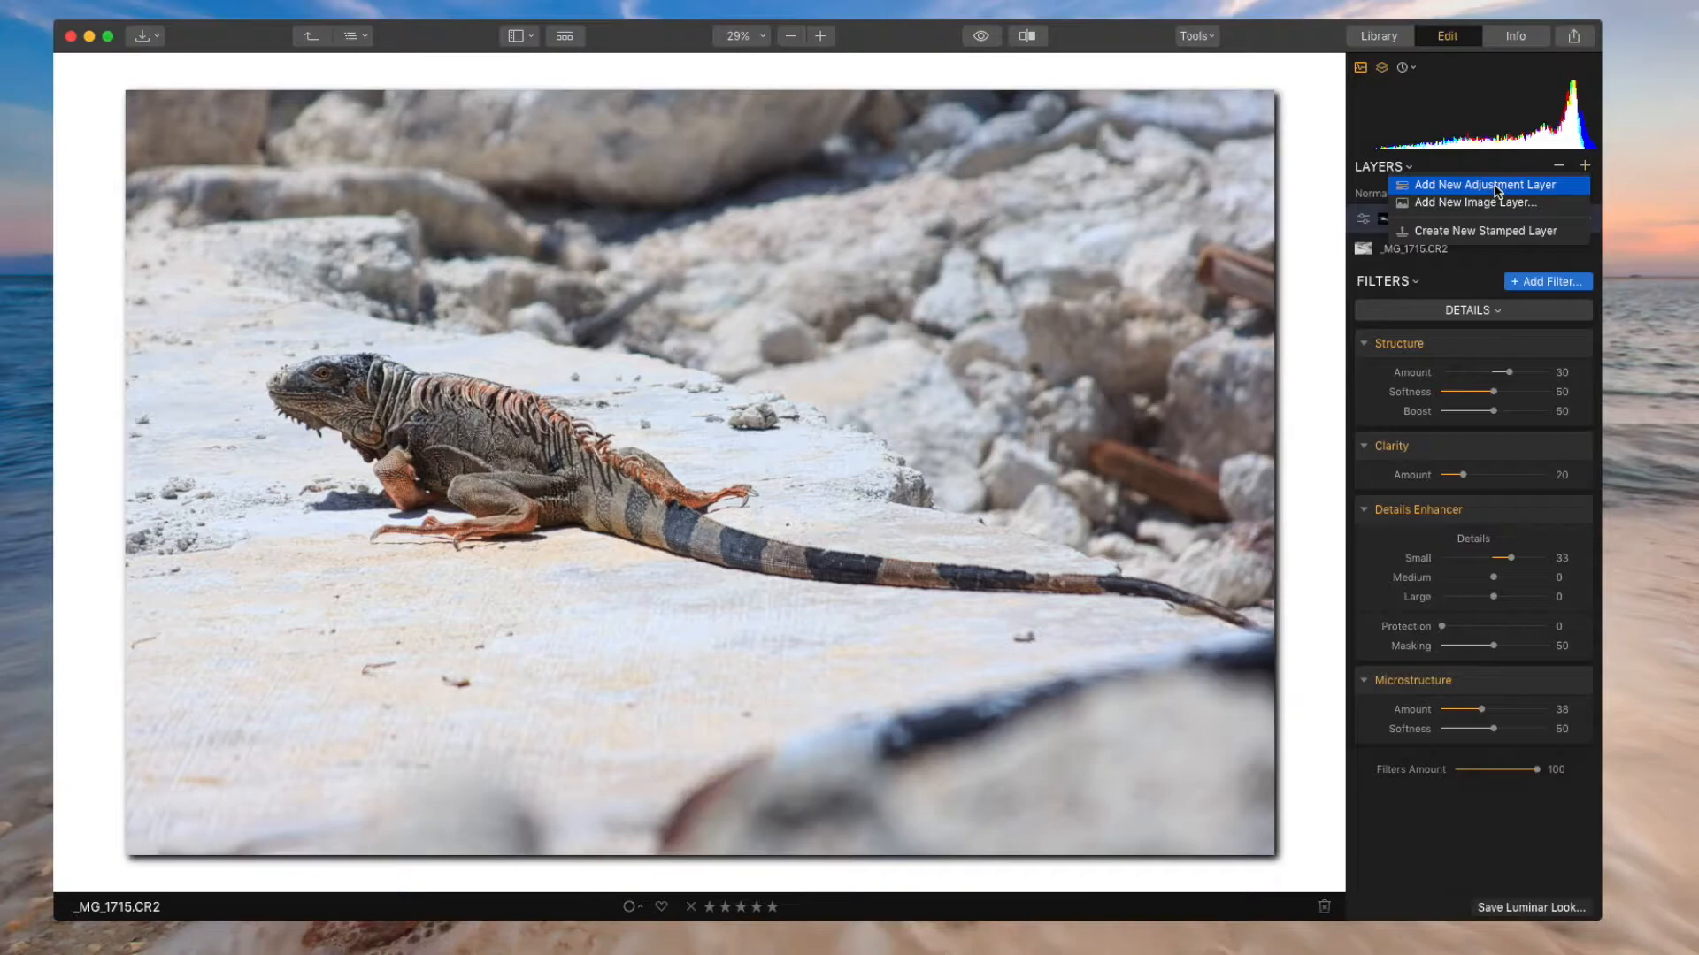
click(1495, 186)
click(1387, 220)
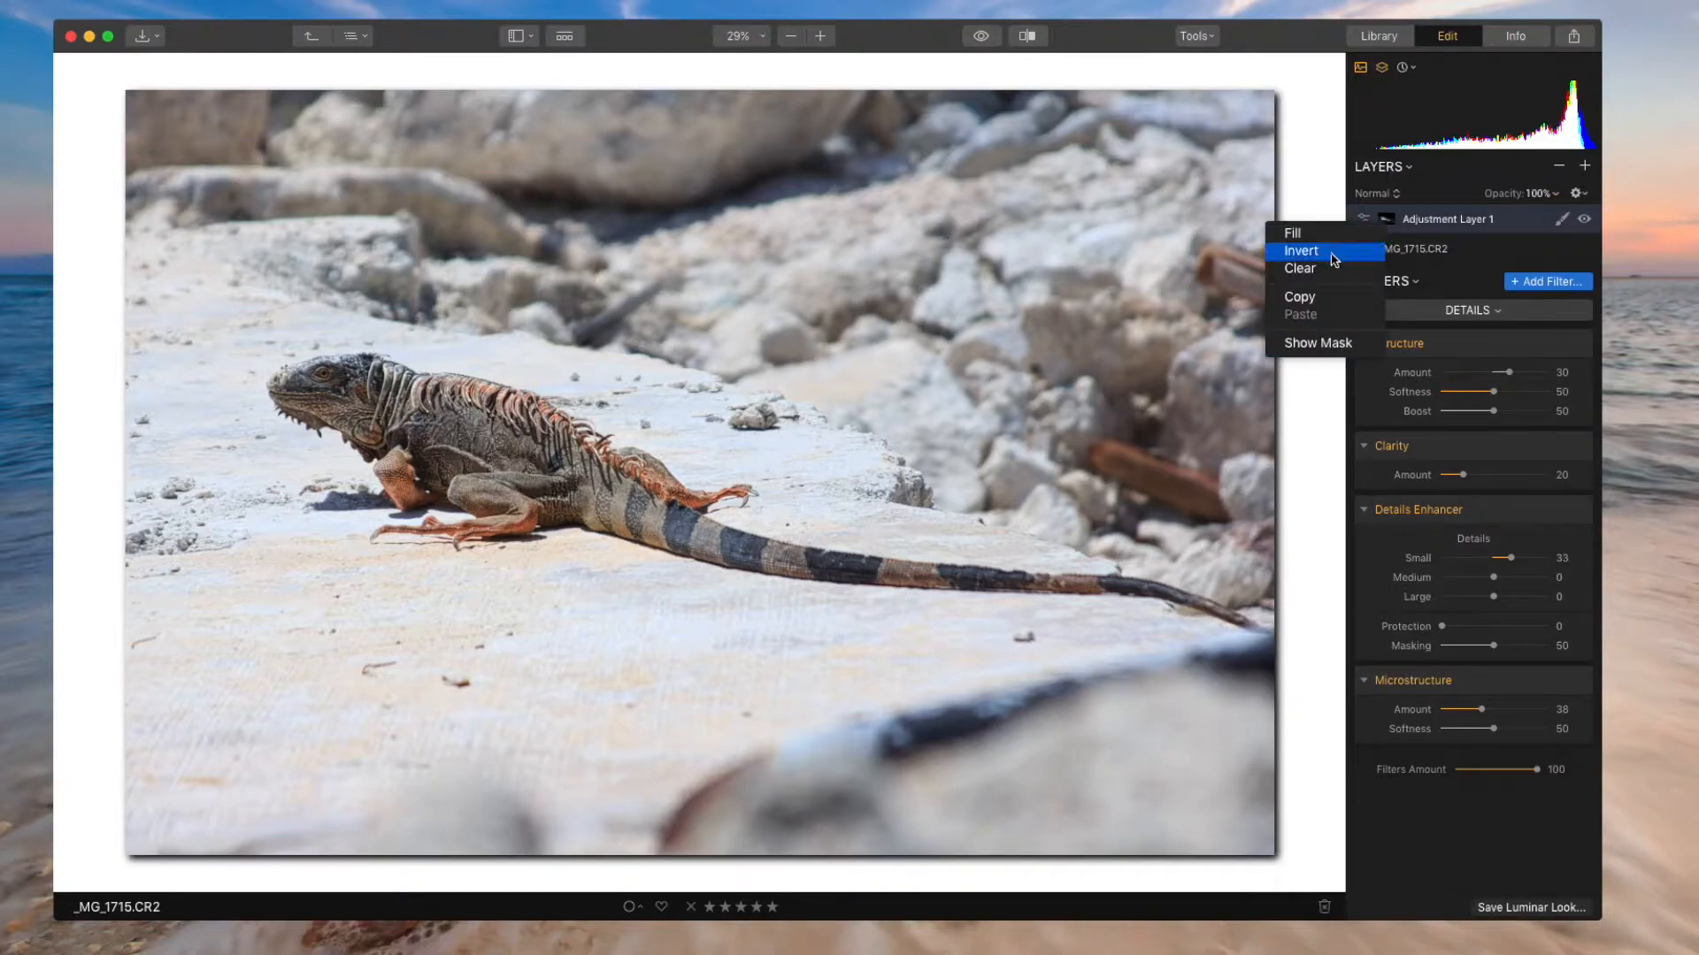
click(1318, 295)
click(1586, 167)
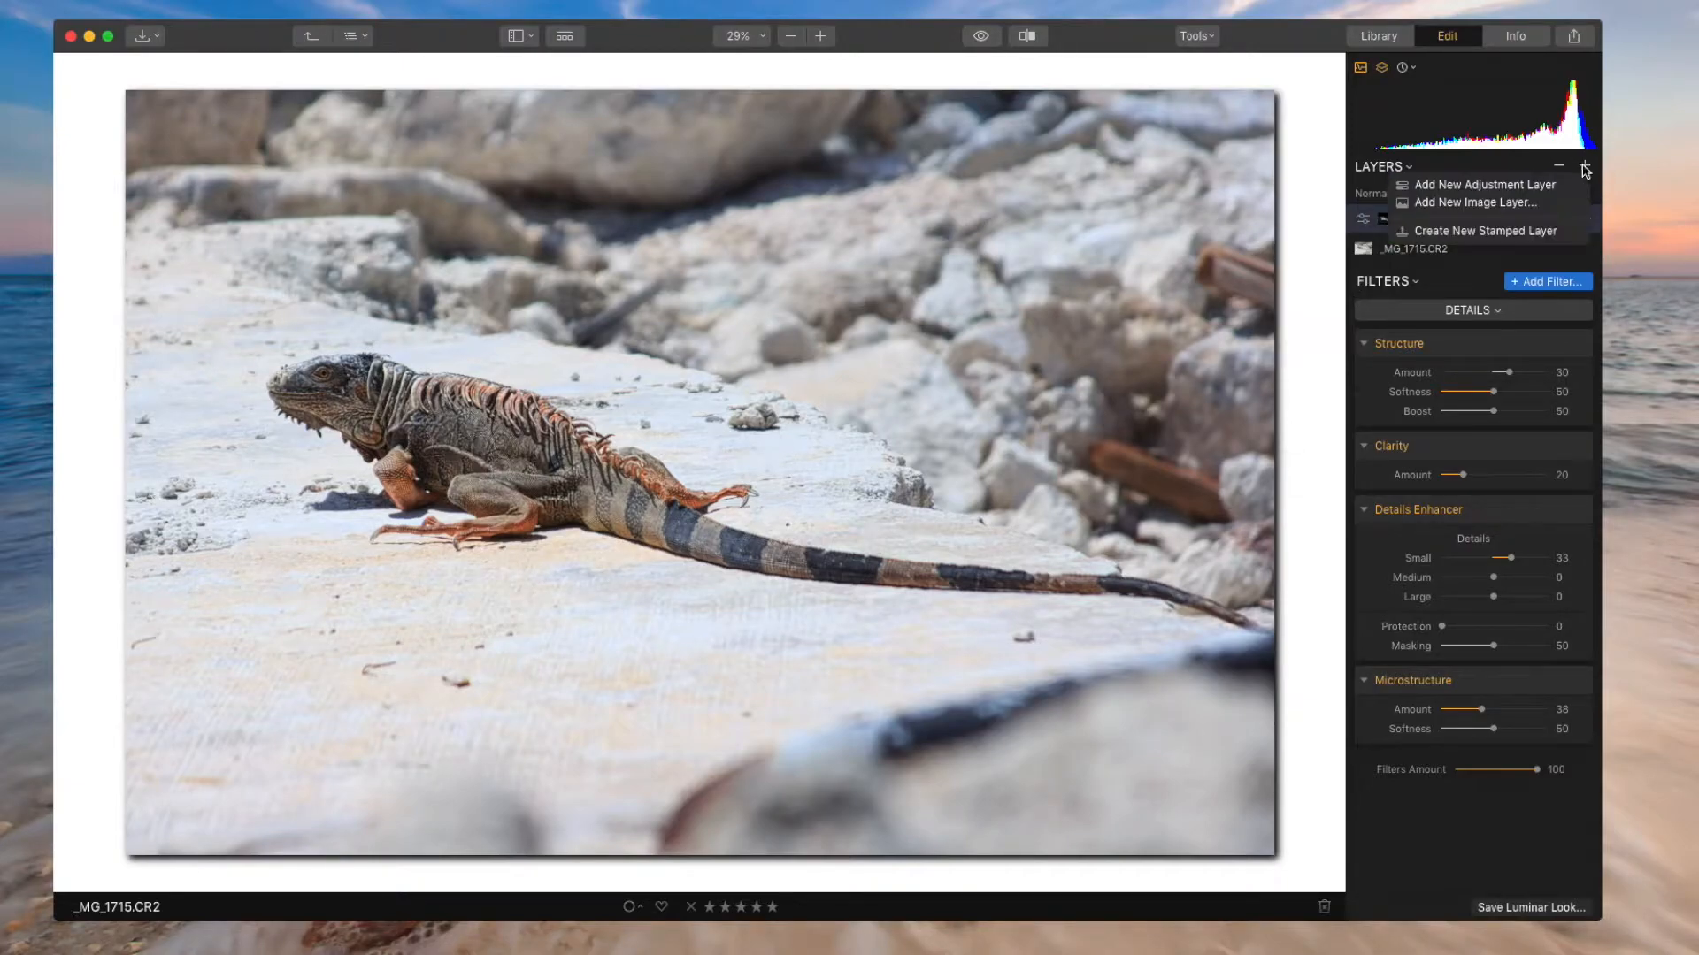
click(1539, 188)
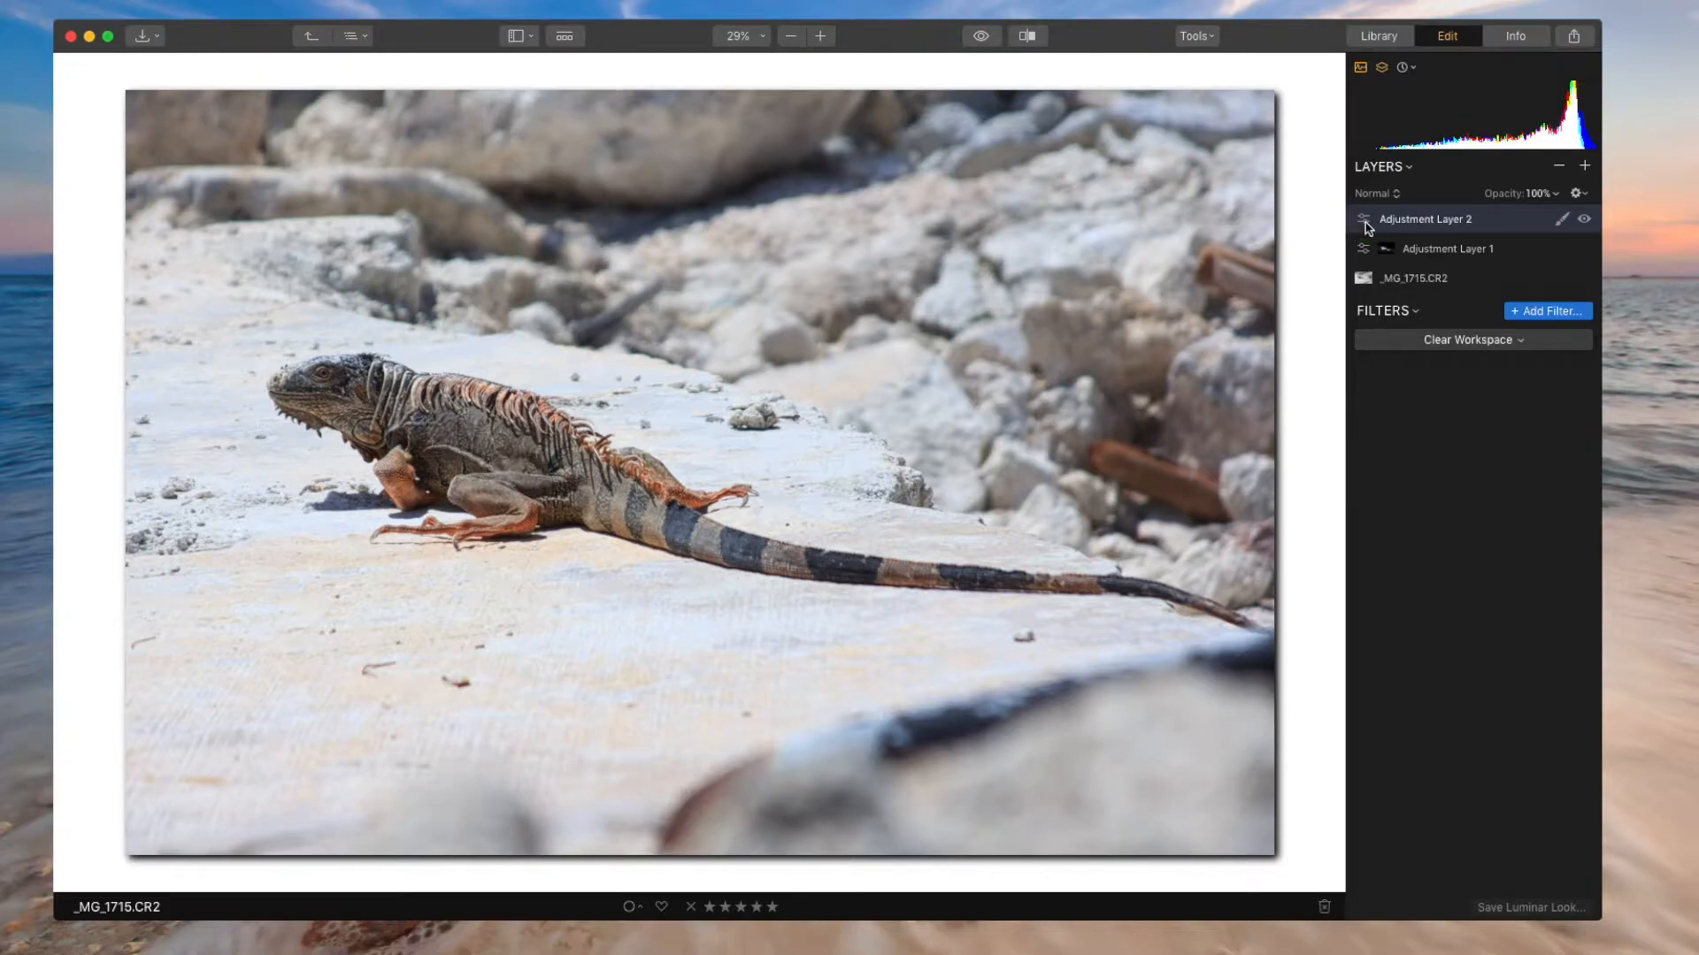
Paste the copied mask onto Adjustment Layer 2 and invert it.
right_click(1365, 221)
mouse_move(1302, 407)
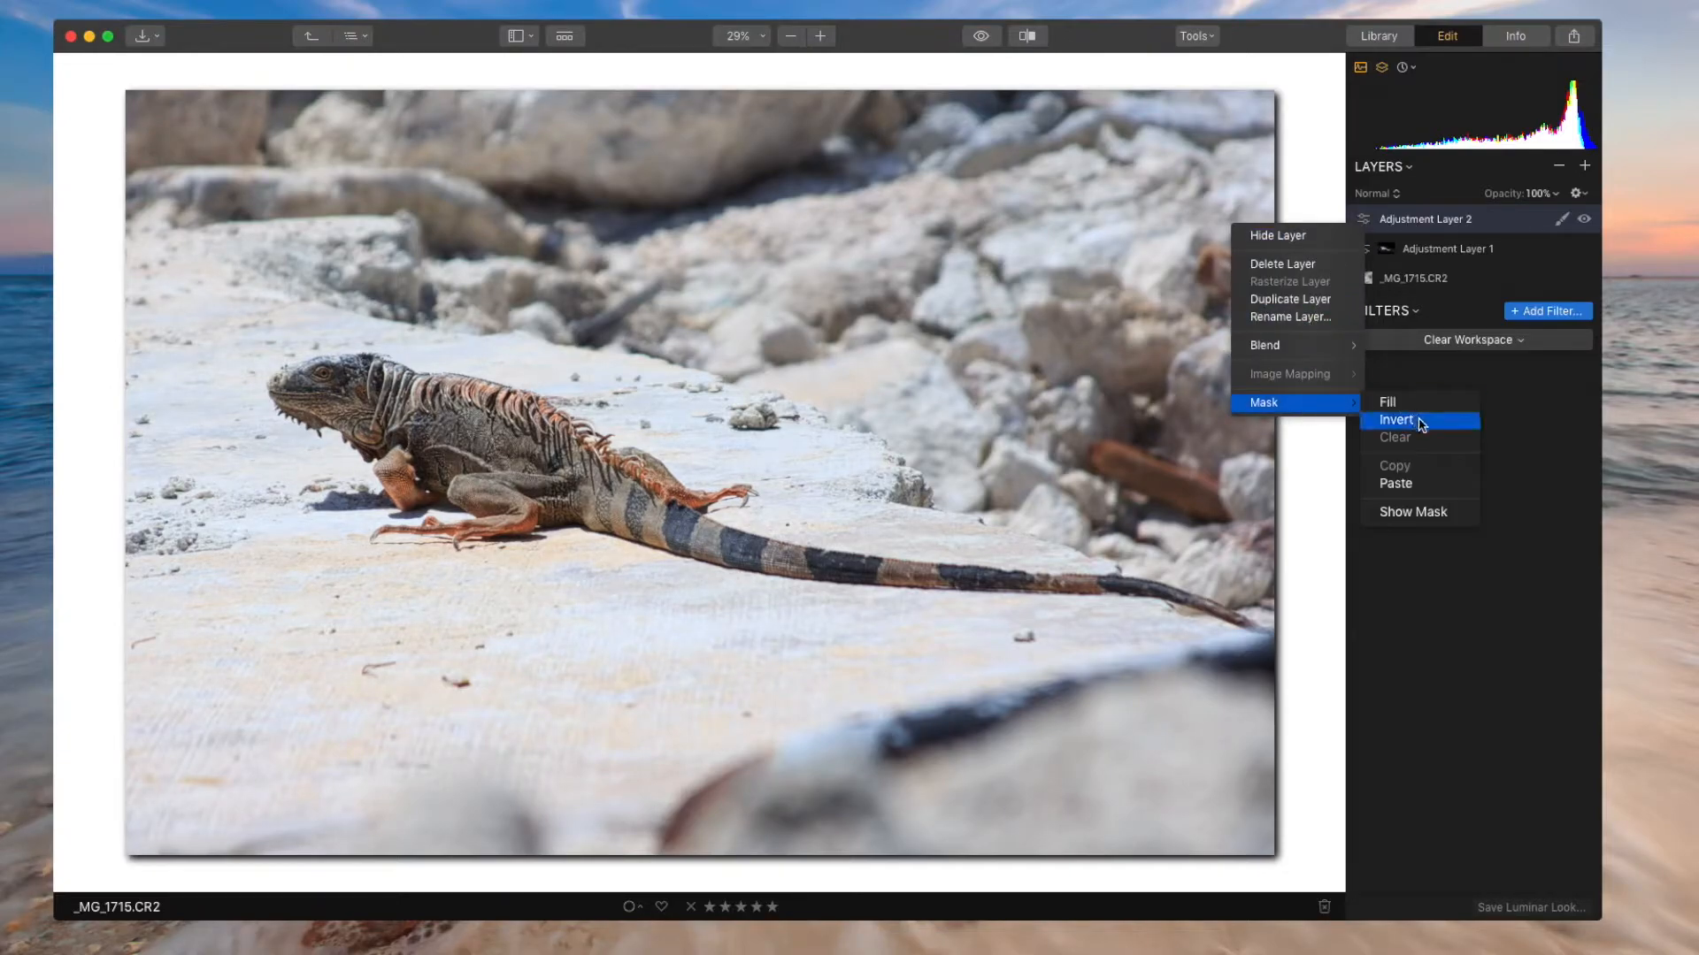
click(1424, 499)
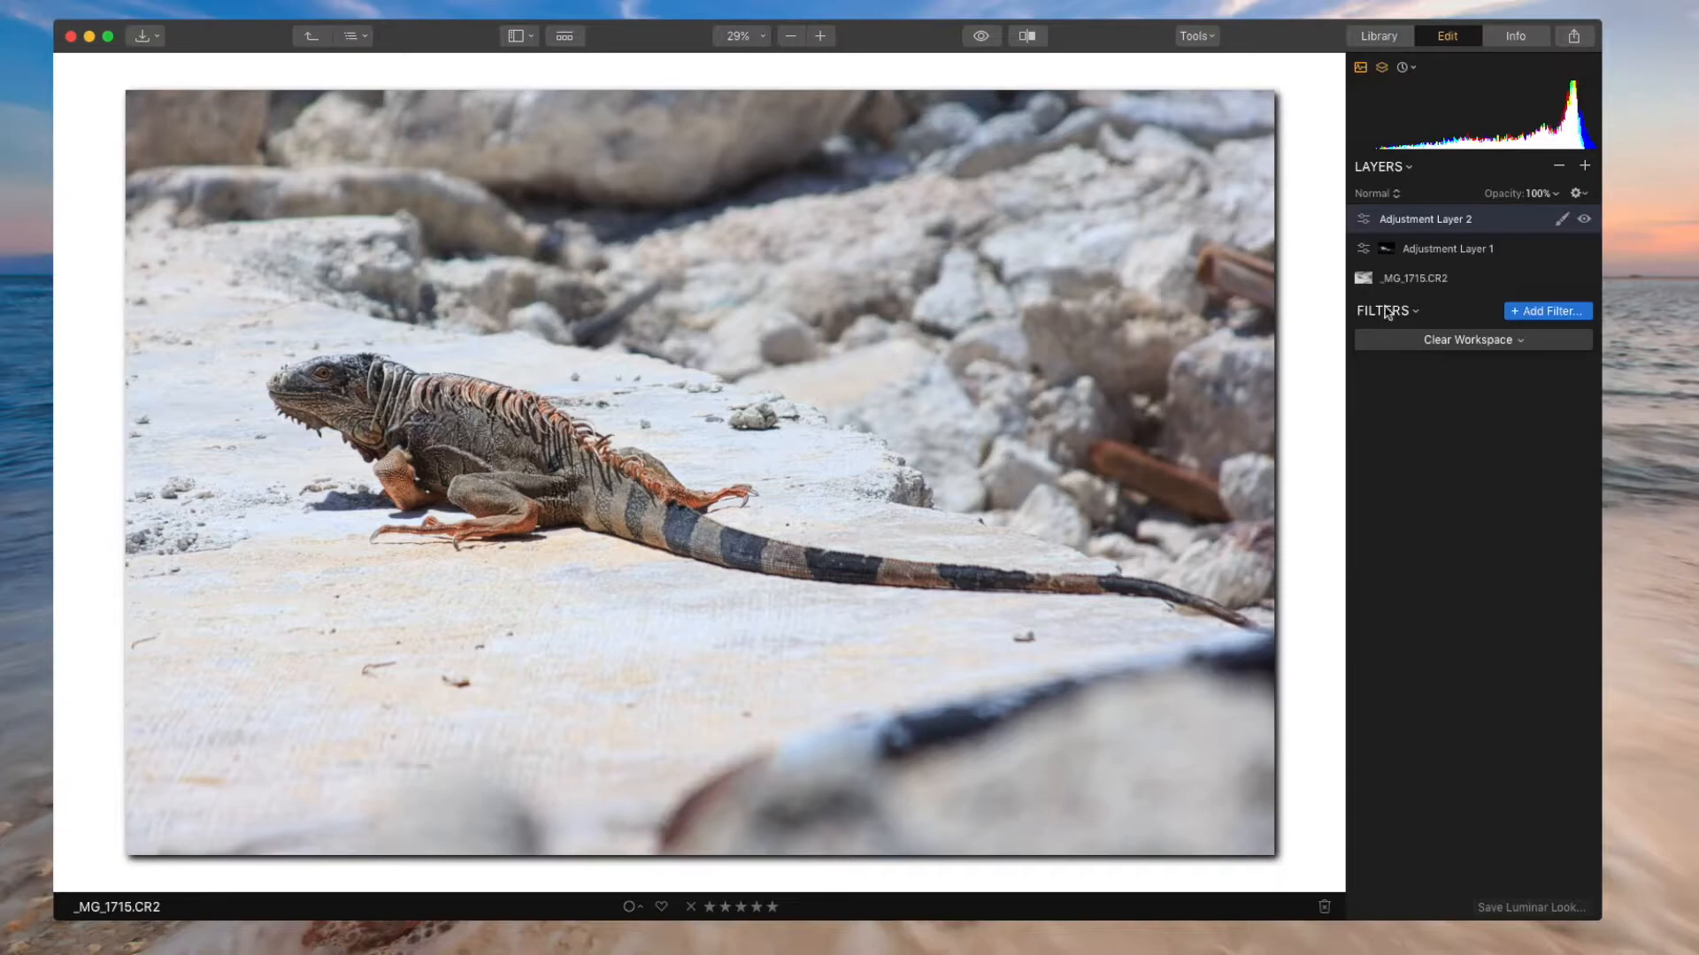
right_click(1388, 221)
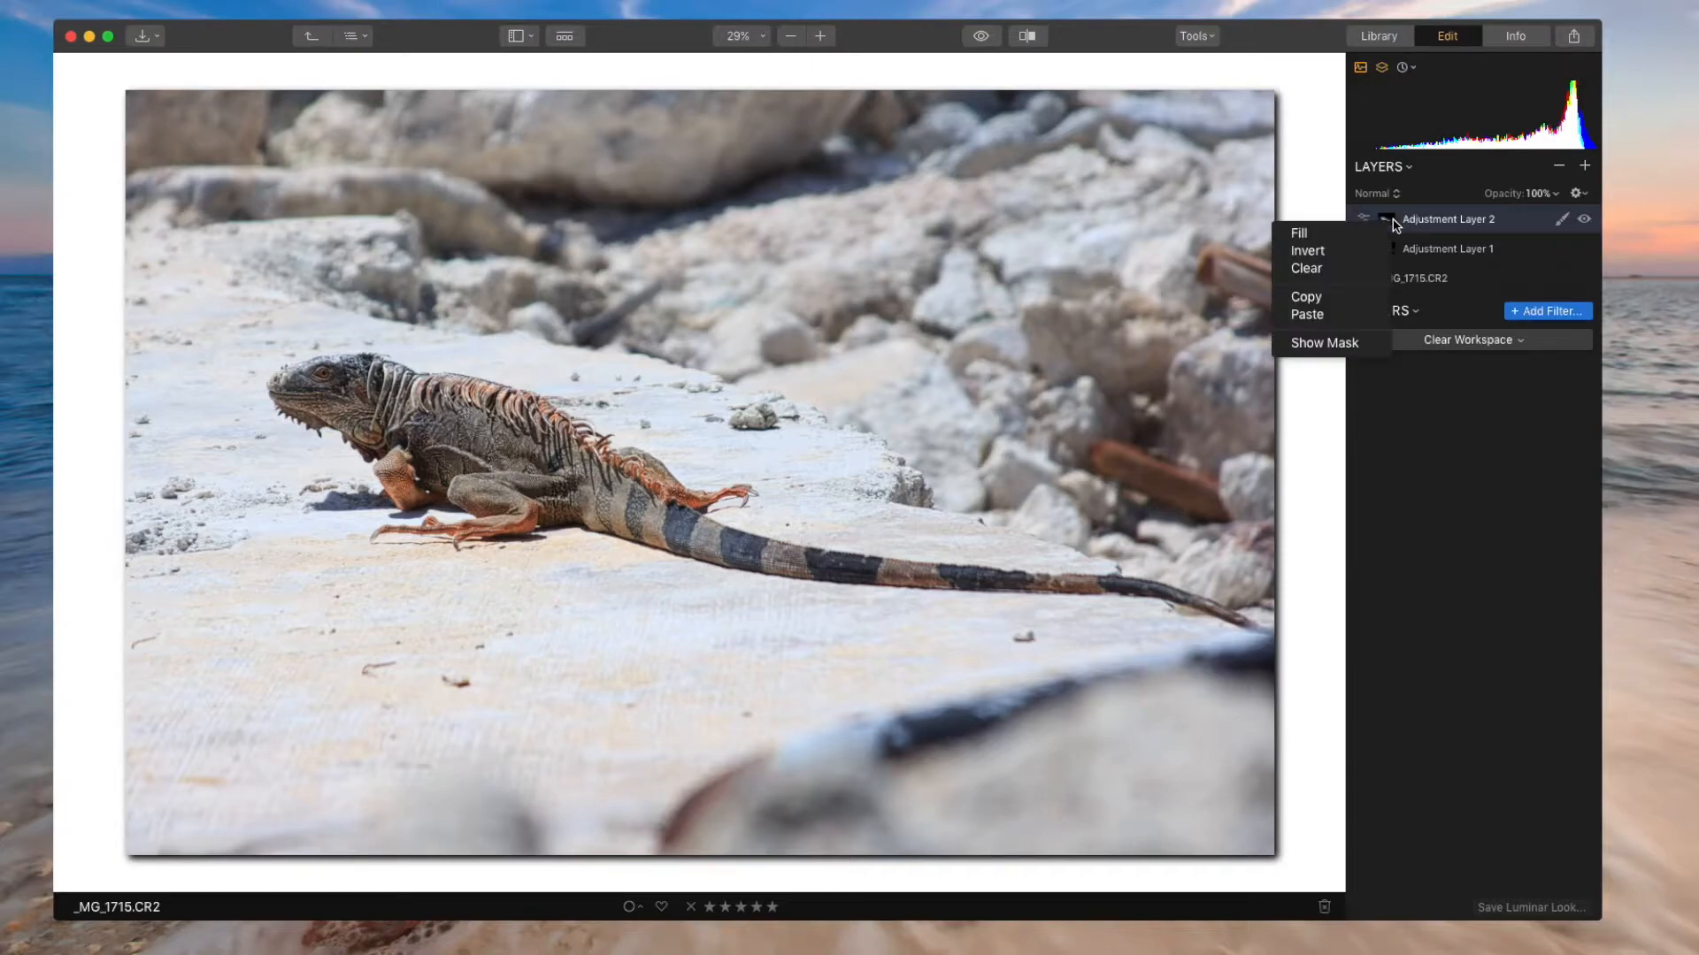
click(1342, 252)
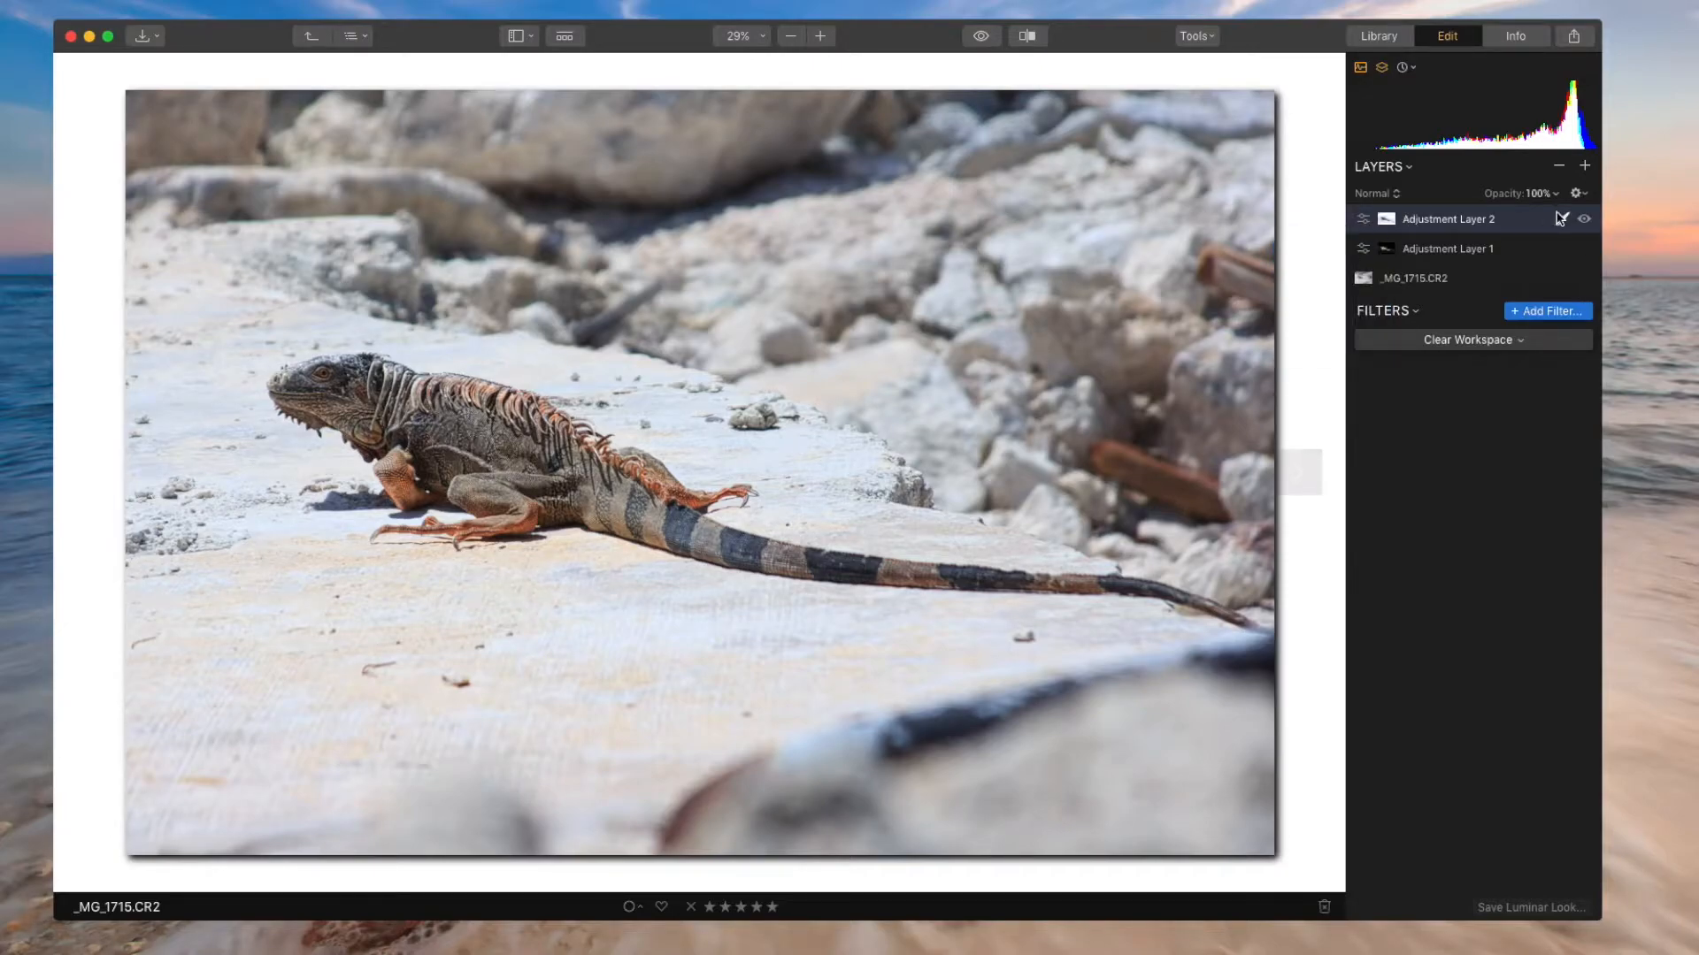
Erase the iguana's head and body from Adjustment Layer 2's mask with a brush of size 77 and 49% opacity, showing the mask overlay.
click(1563, 218)
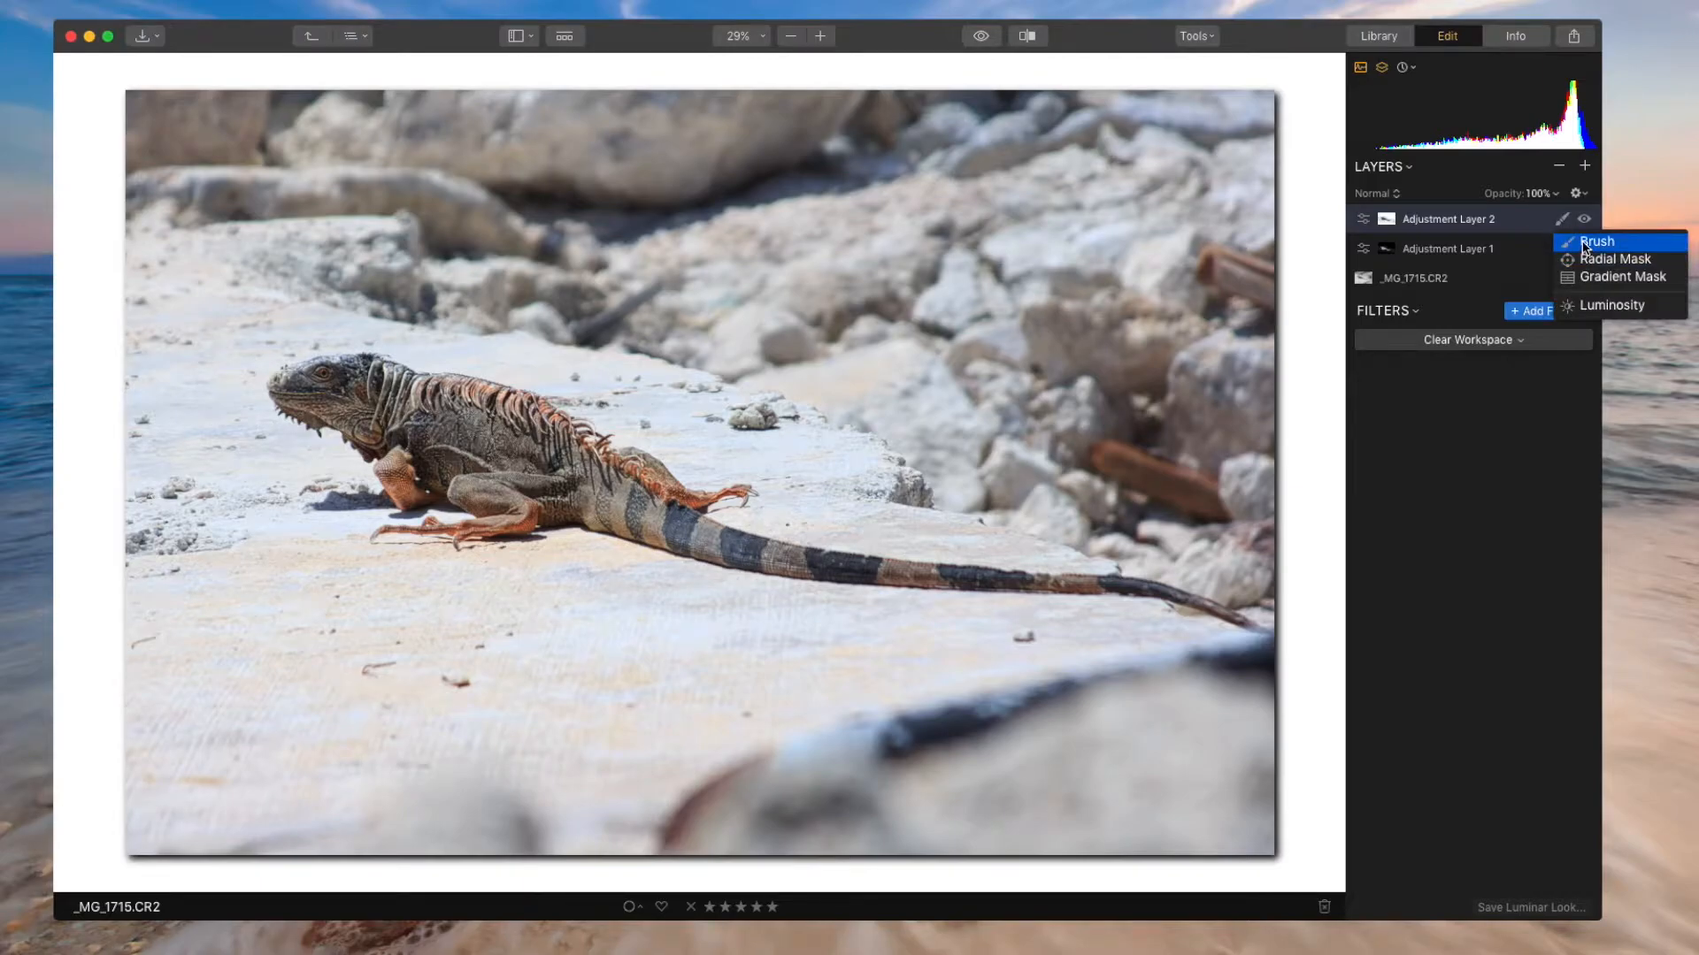
click(1585, 243)
click(217, 67)
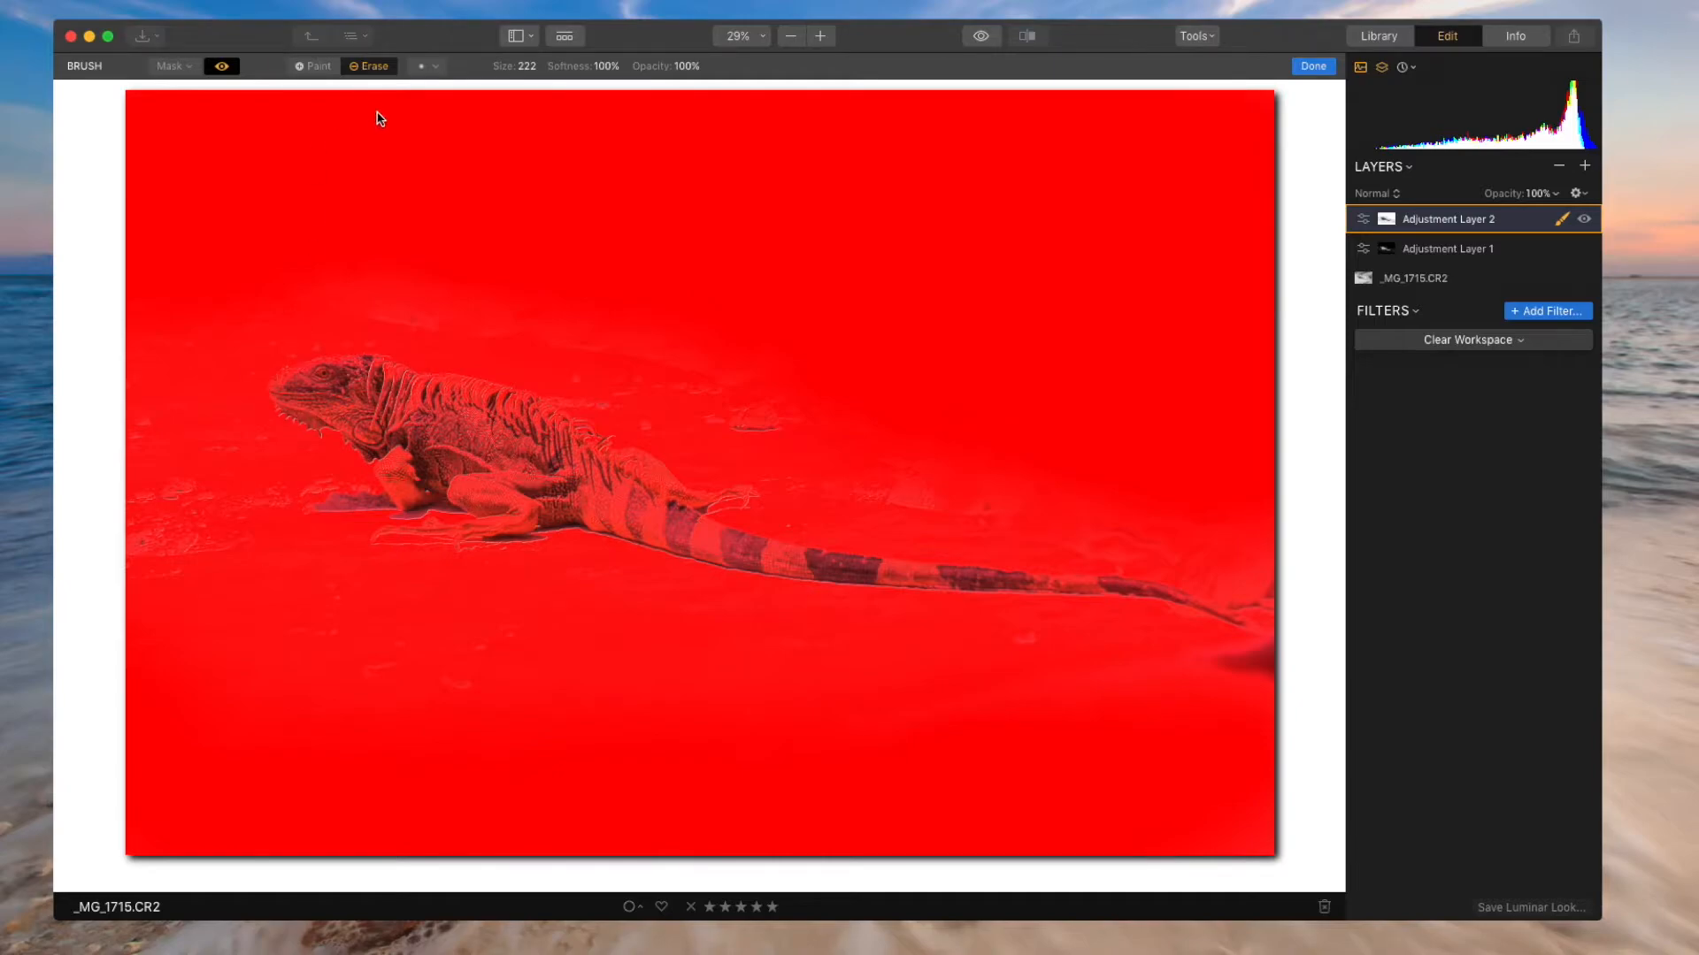
mouse_move(663, 66)
mouse_down()
mouse_move(436, 65)
mouse_move(523, 67)
mouse_up()
mouse_move(314, 396)
mouse_down()
mouse_move(445, 419)
mouse_move(514, 483)
mouse_move(595, 485)
mouse_move(535, 476)
mouse_move(549, 476)
mouse_move(520, 494)
mouse_move(513, 440)
mouse_move(469, 420)
mouse_move(439, 418)
mouse_move(586, 453)
mouse_move(407, 456)
mouse_move(343, 412)
mouse_move(369, 385)
mouse_move(320, 376)
mouse_up()
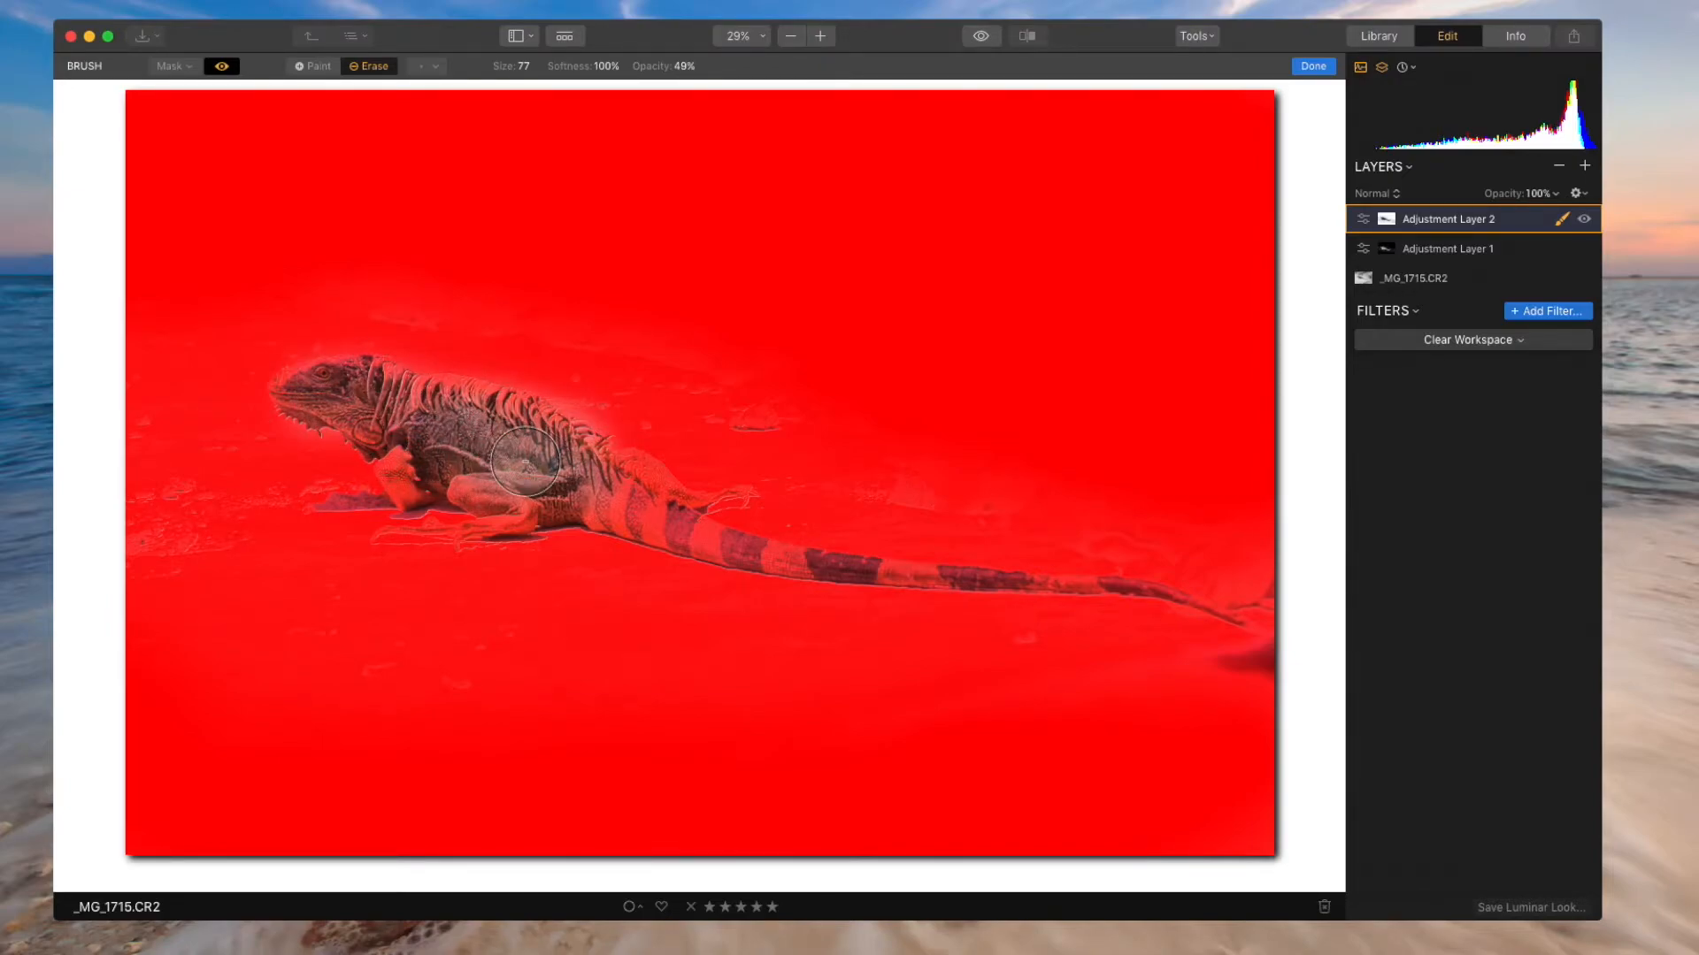
Erase the tail and refine the body and head in the mask with a size 41 brush, and finish mask editing.
drag(520, 71, 491, 72)
drag(597, 499, 893, 573)
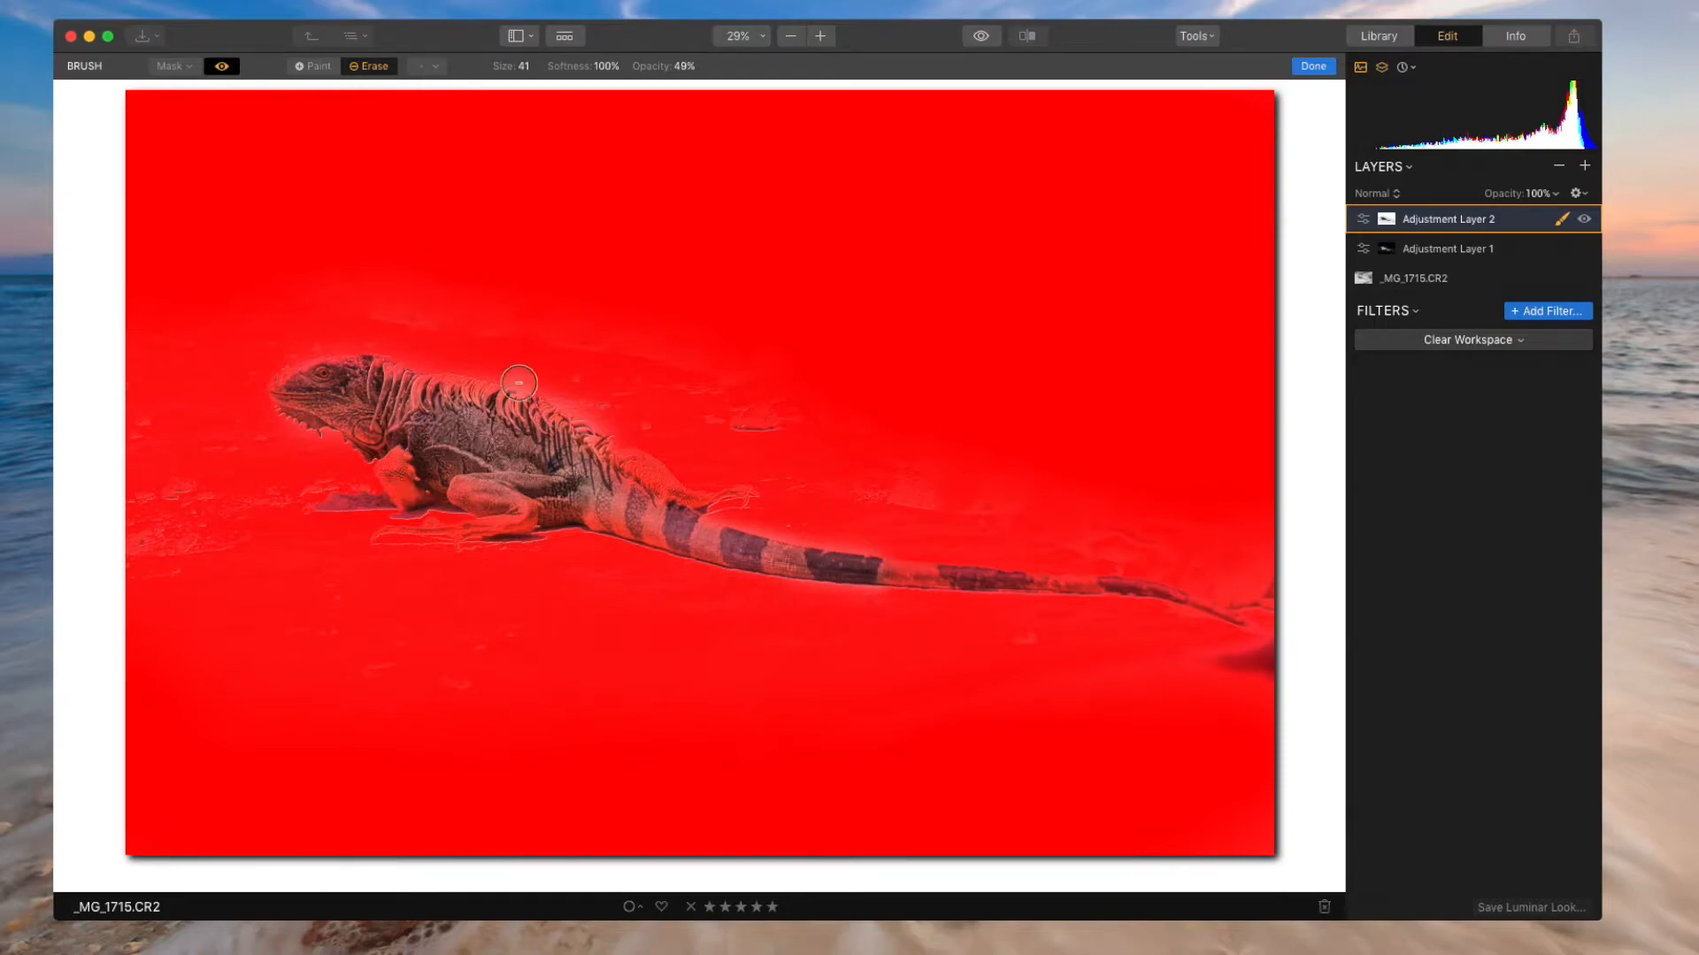
mouse_move(489, 500)
mouse_down()
mouse_move(444, 490)
mouse_move(367, 402)
mouse_move(415, 403)
mouse_move(273, 379)
mouse_move(300, 380)
mouse_up()
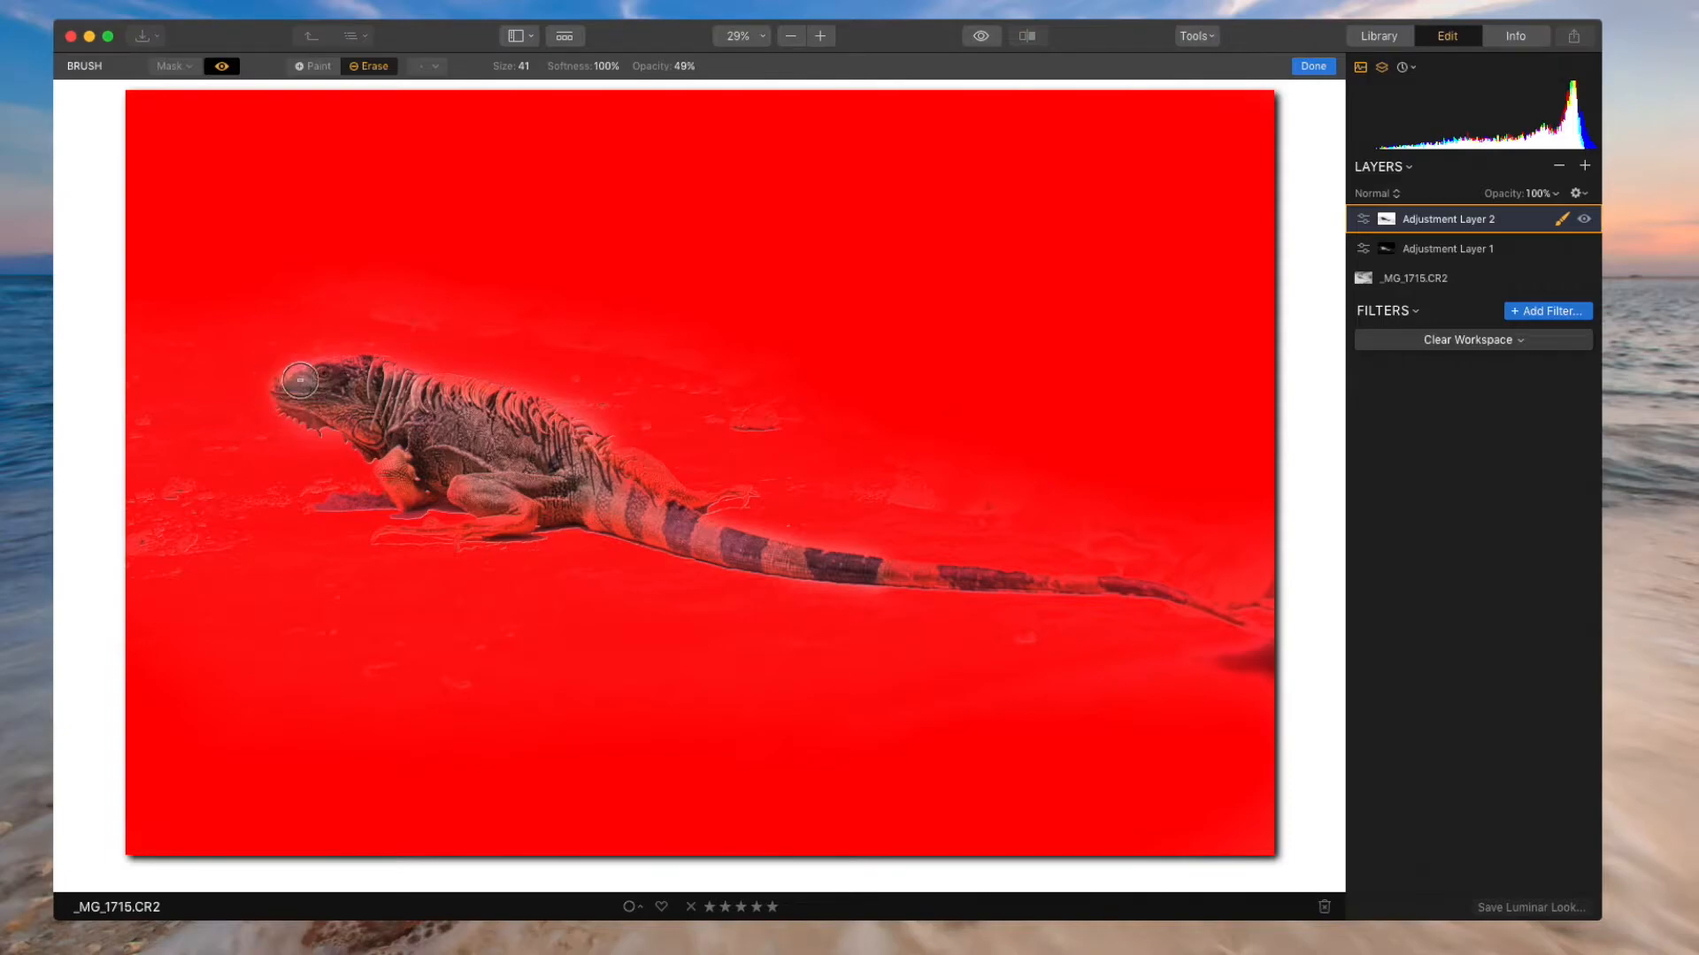
click(221, 68)
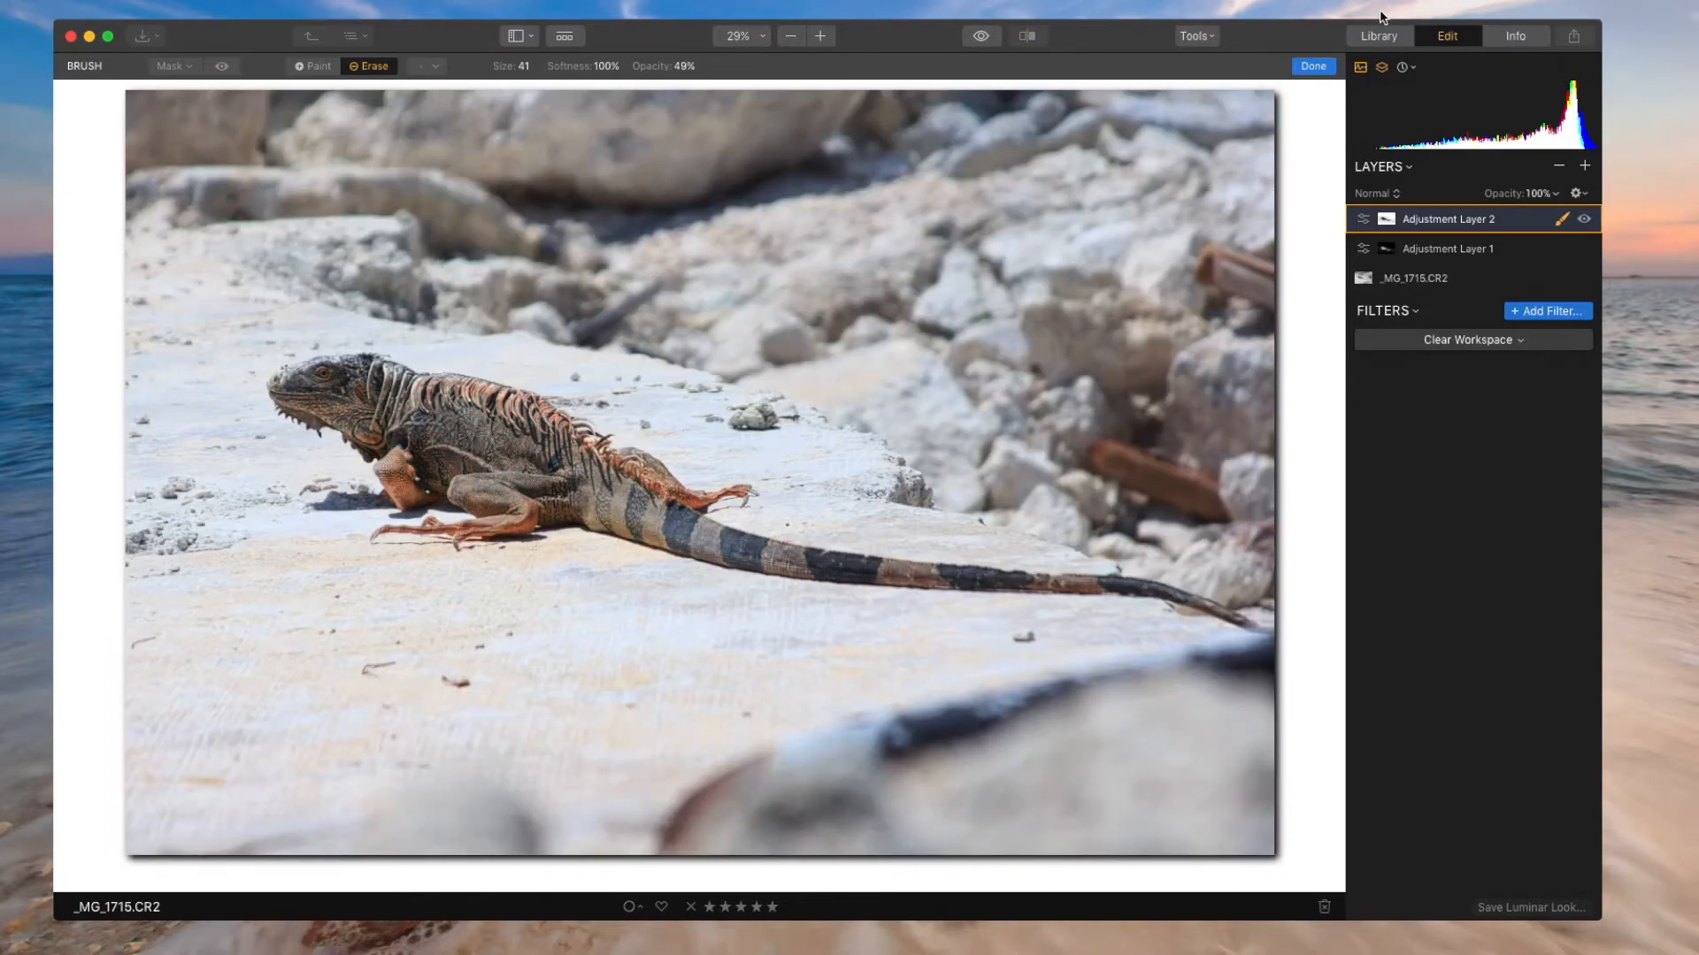
click(1313, 68)
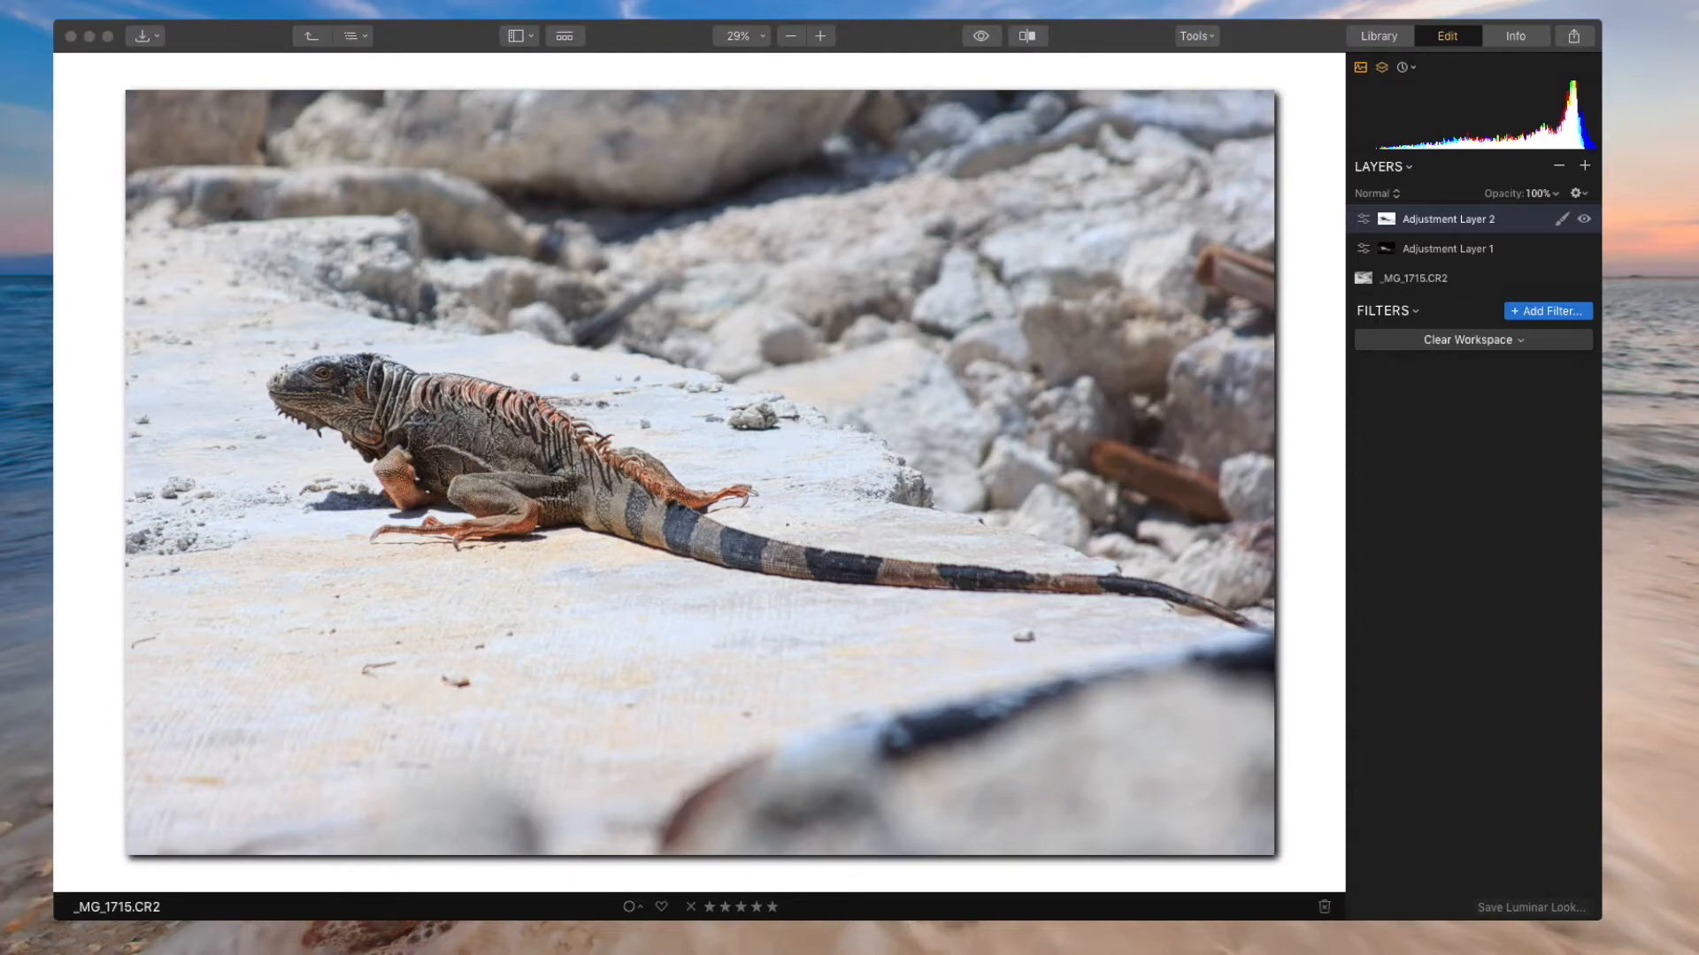
key(ctrl+Down)
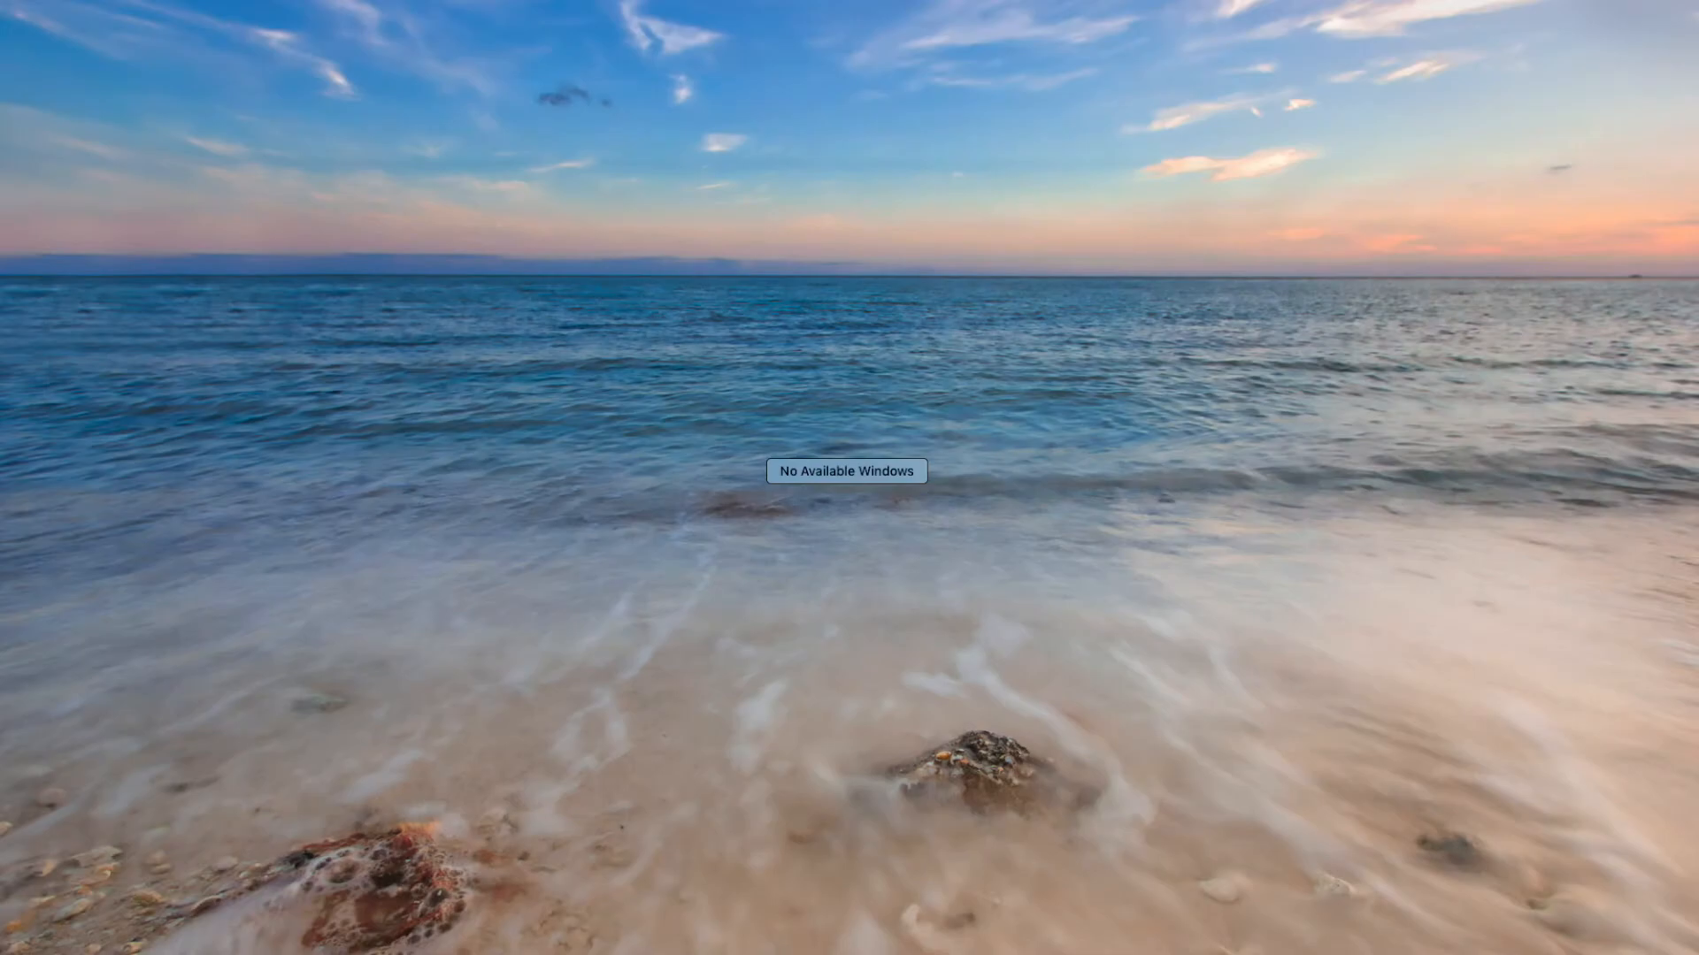
key(ctrl+Down)
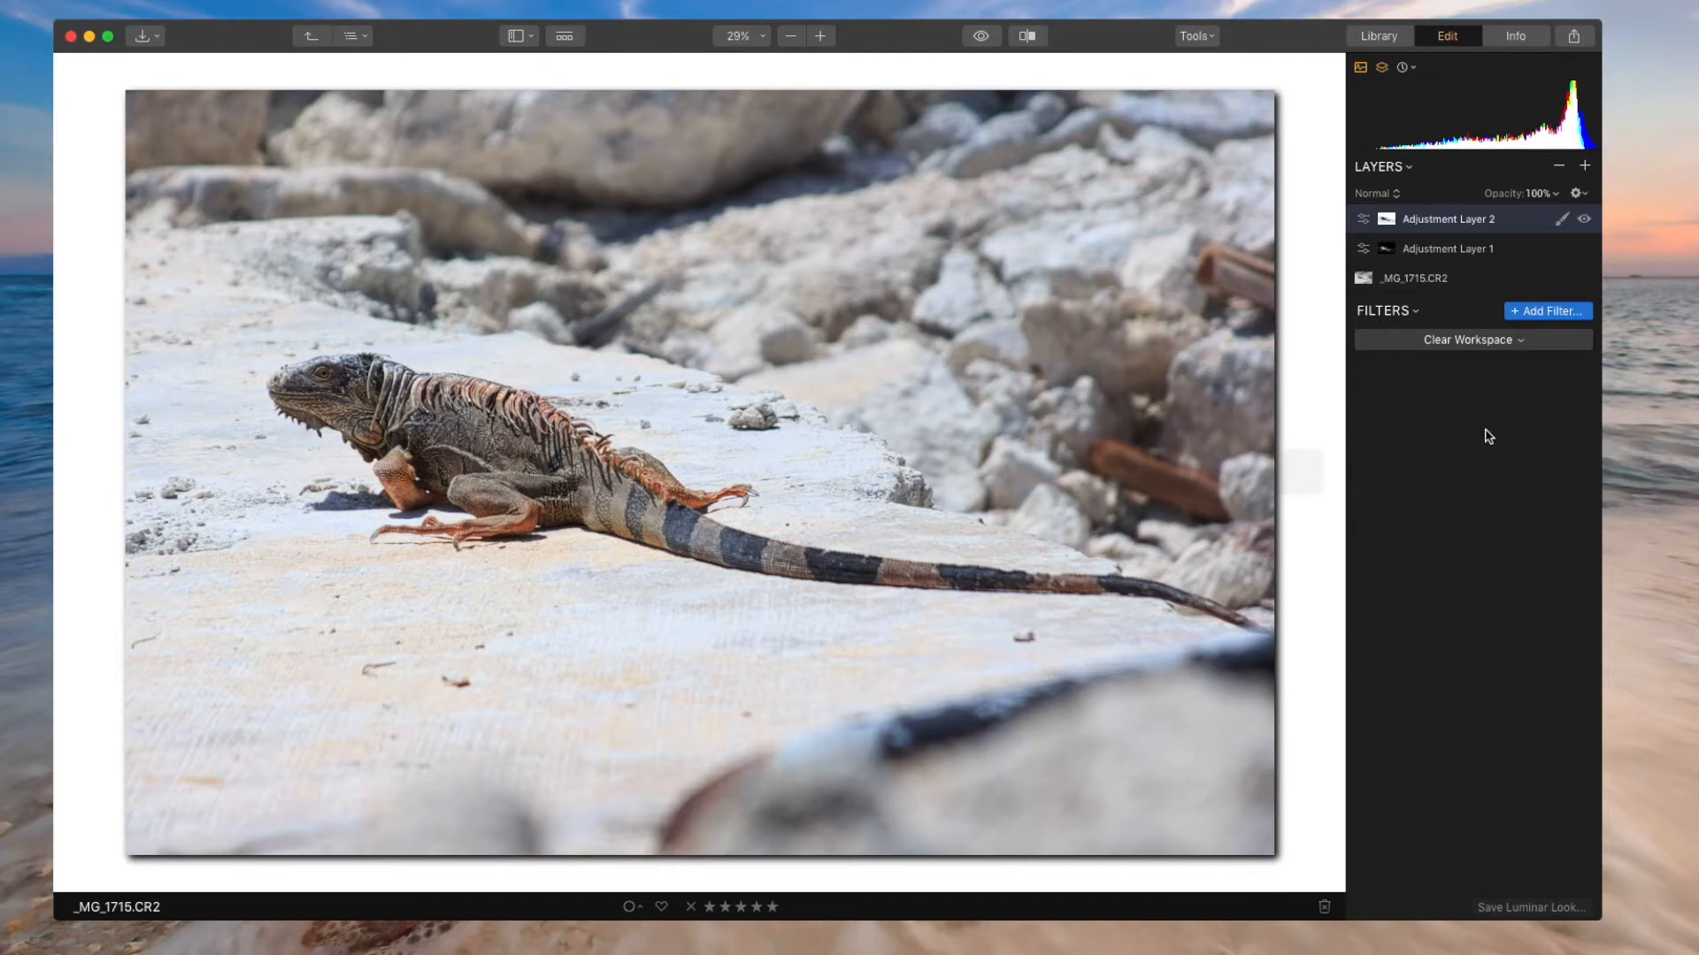
Load the LM Soften workspace on Adjustment Layer 2 and set the Image Radiance Amount to 19.
click(1461, 342)
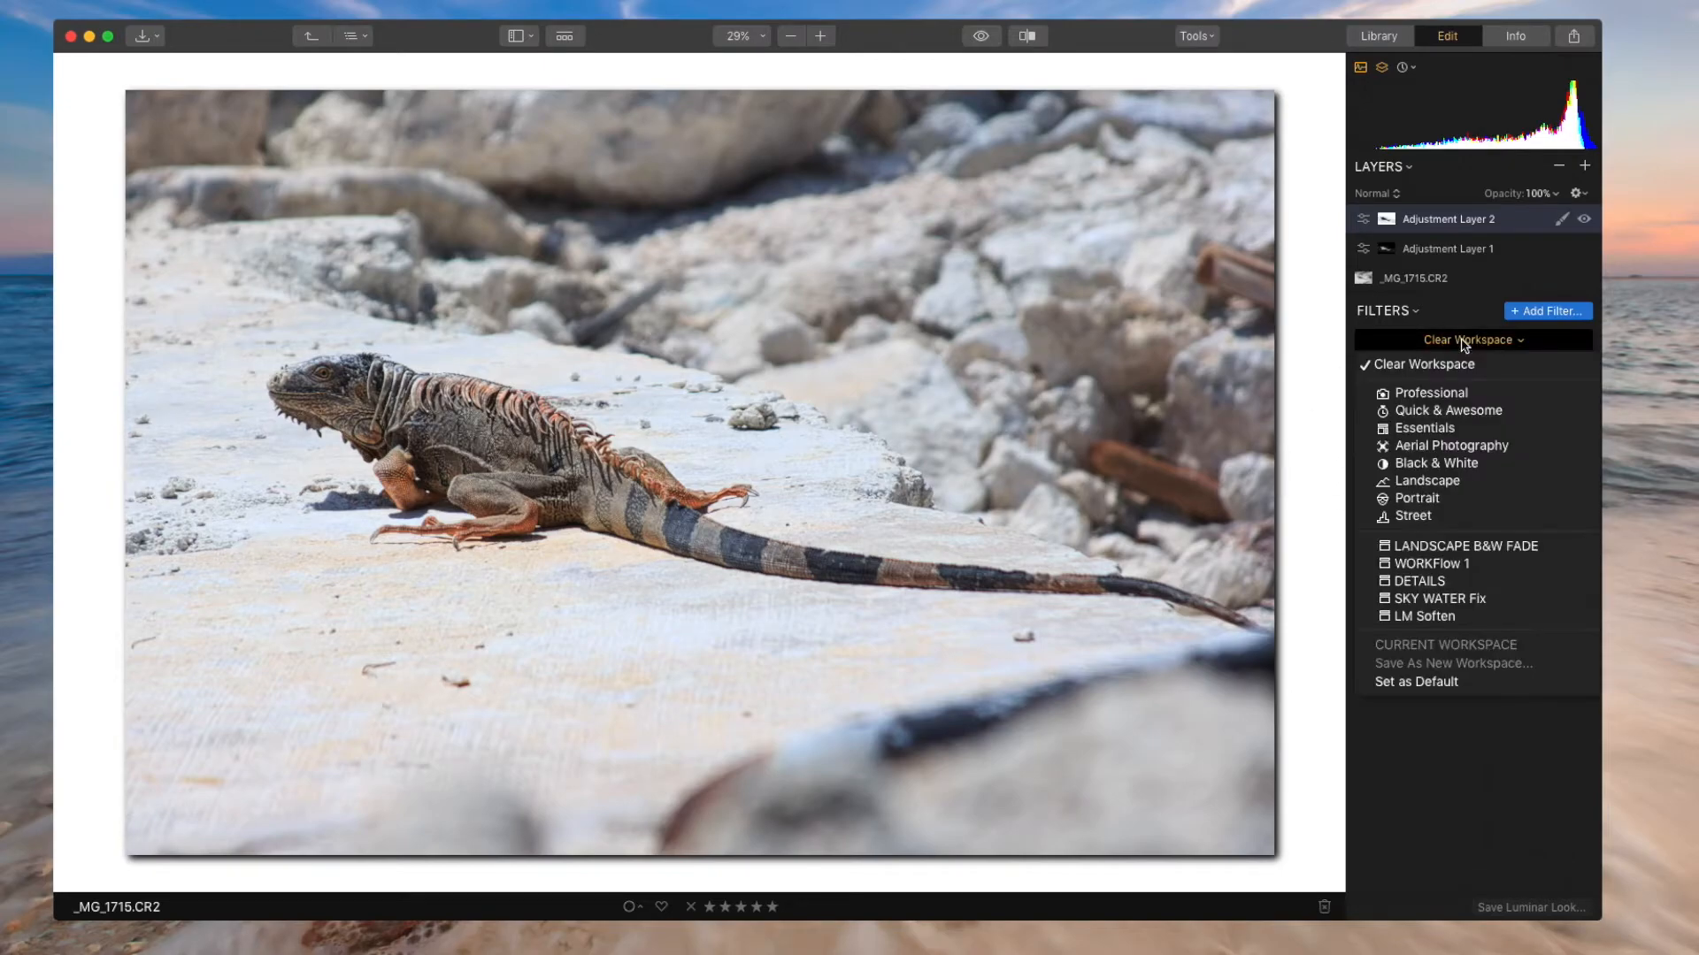
click(1415, 617)
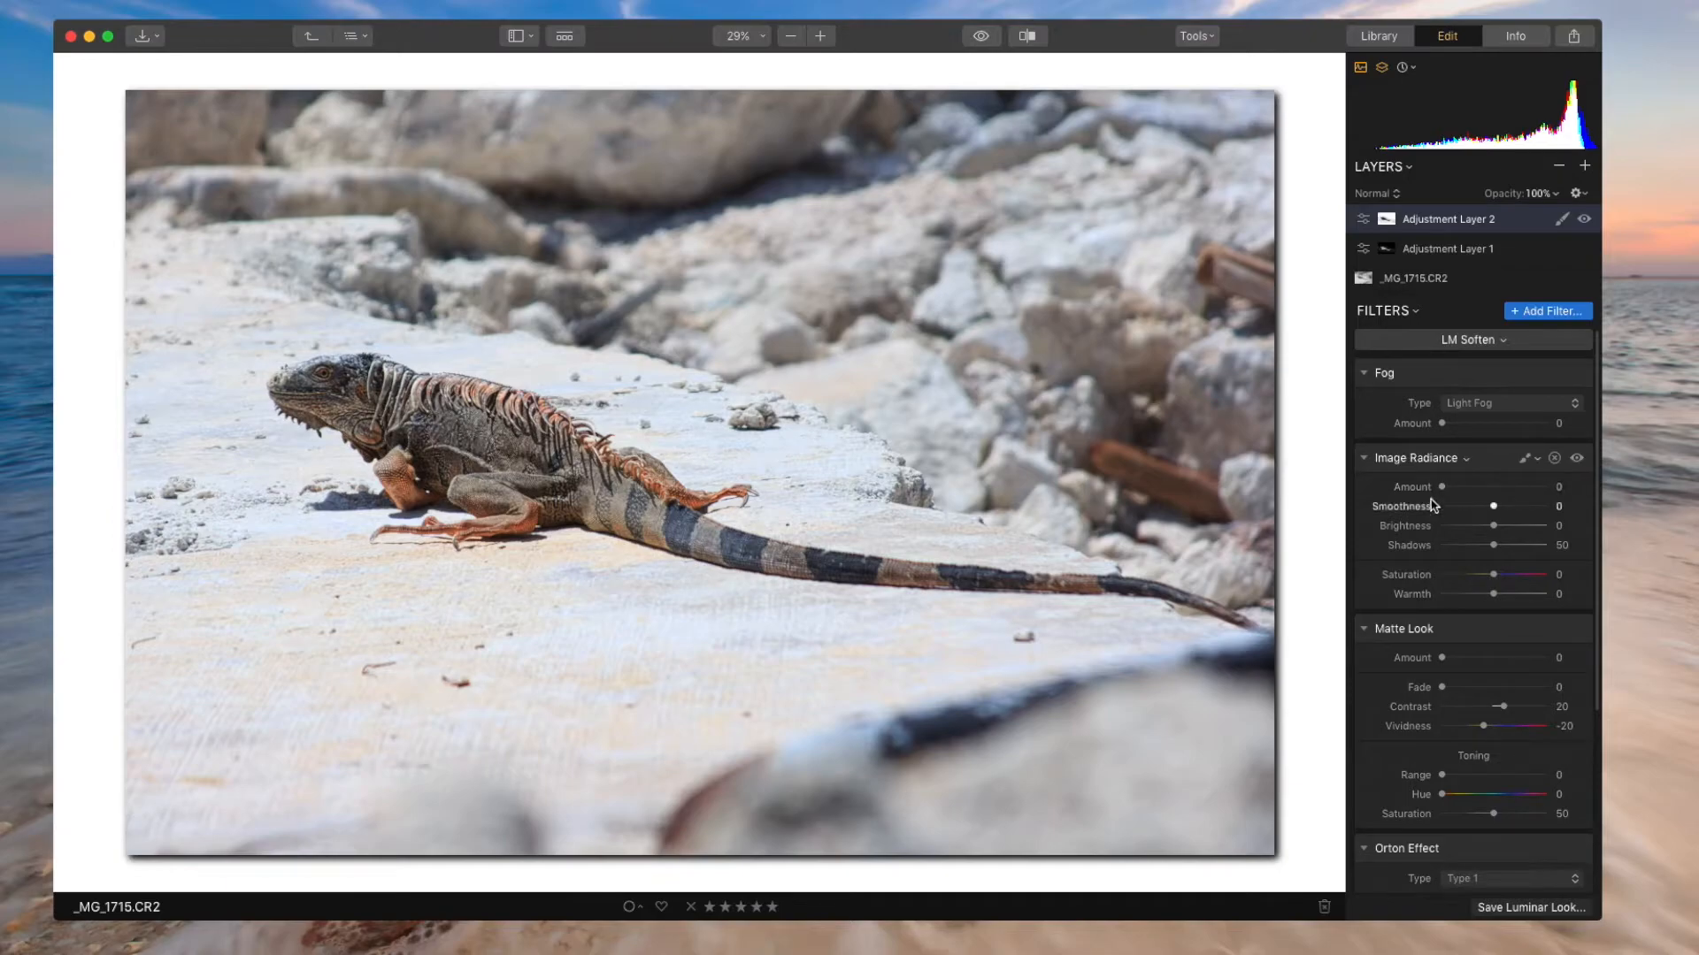
drag(1442, 487, 1468, 491)
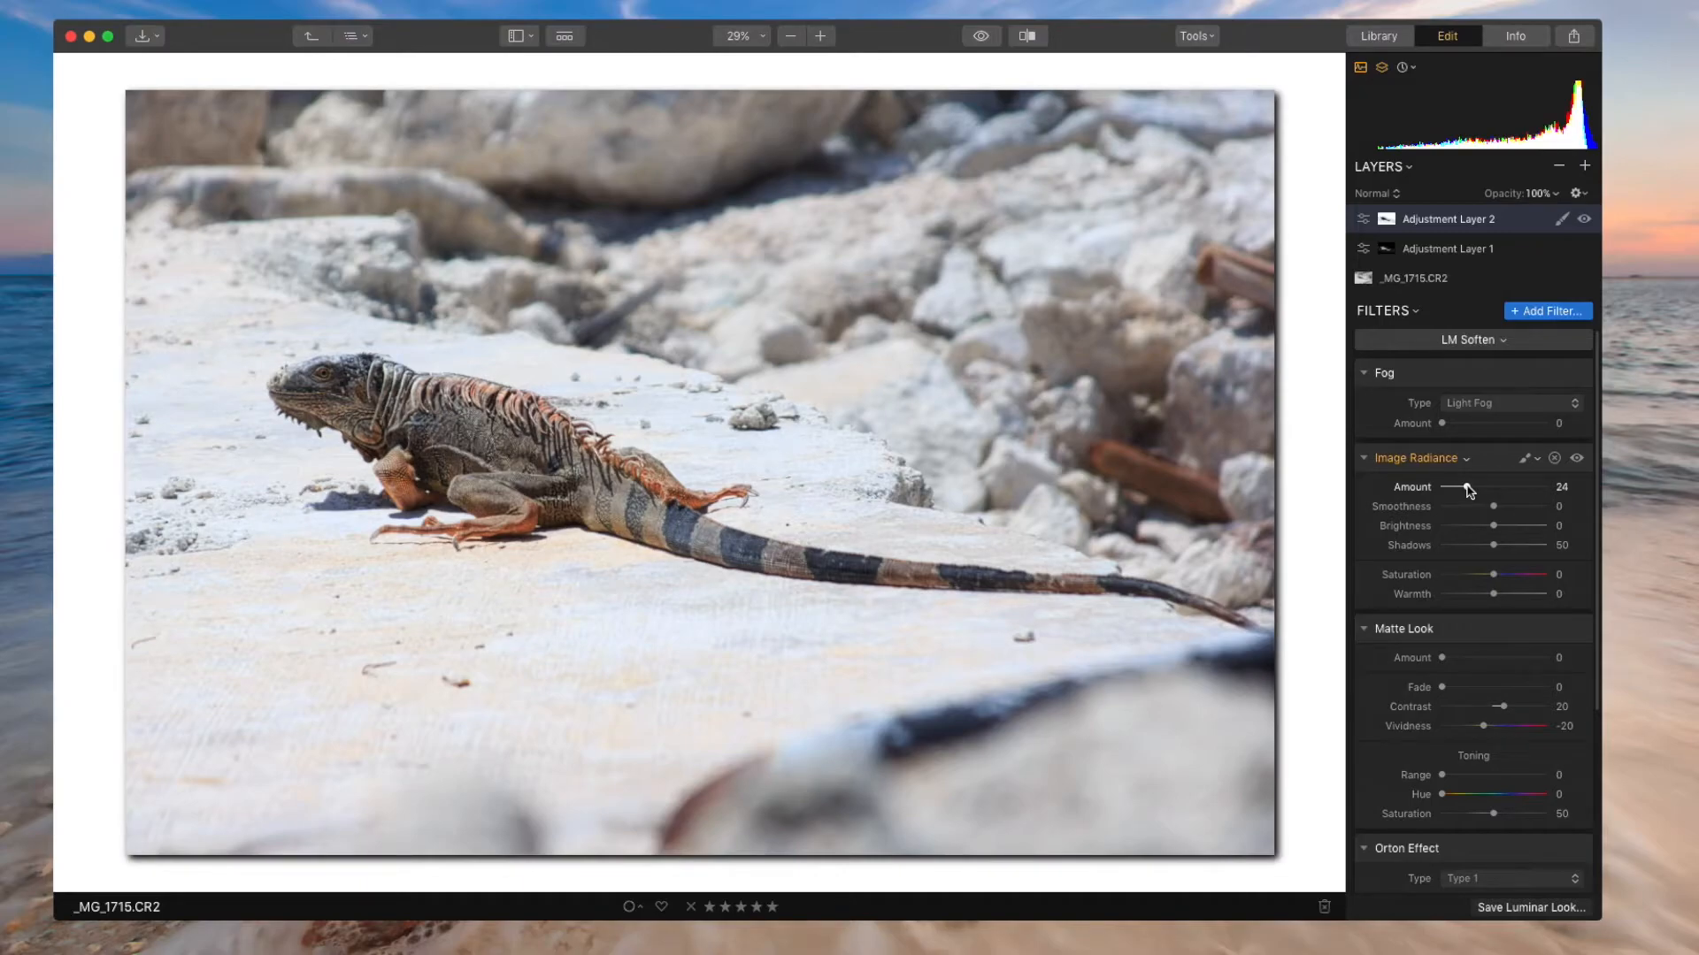
drag(1469, 491, 1462, 492)
Set Matte Look to Amount 25 and Fade 28, and the Soft Focus Amount to 14.
scroll(1463, 492, down, 1)
scroll(1464, 494, down, 4)
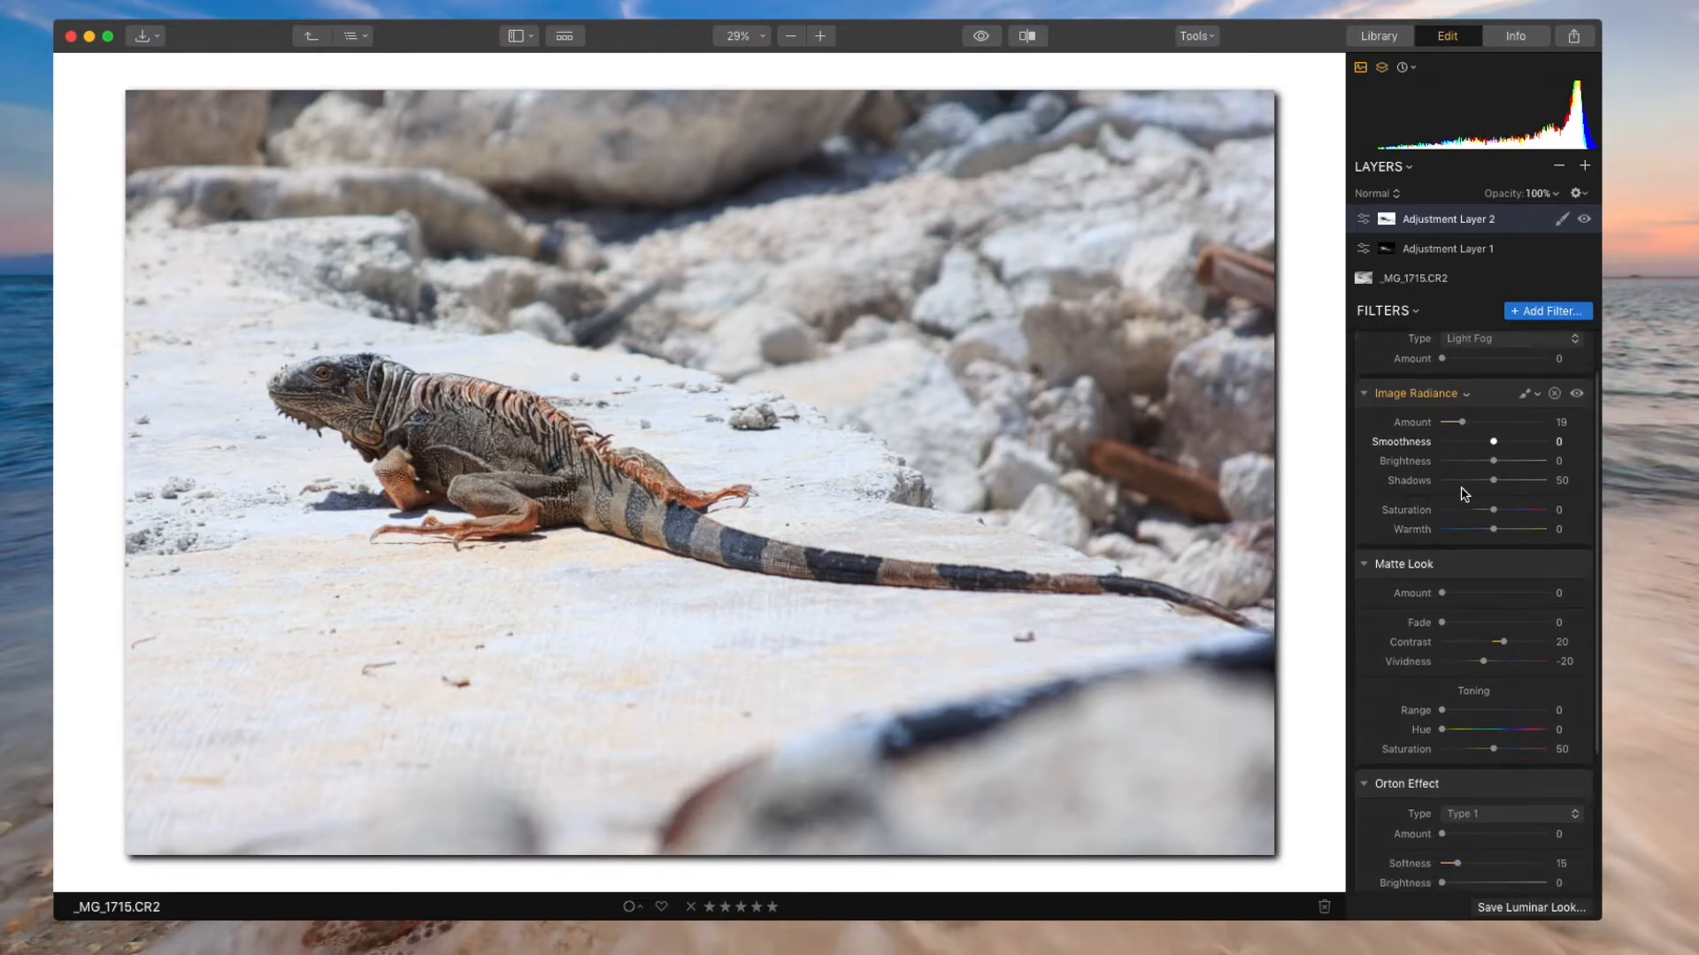
drag(1443, 569, 1473, 600)
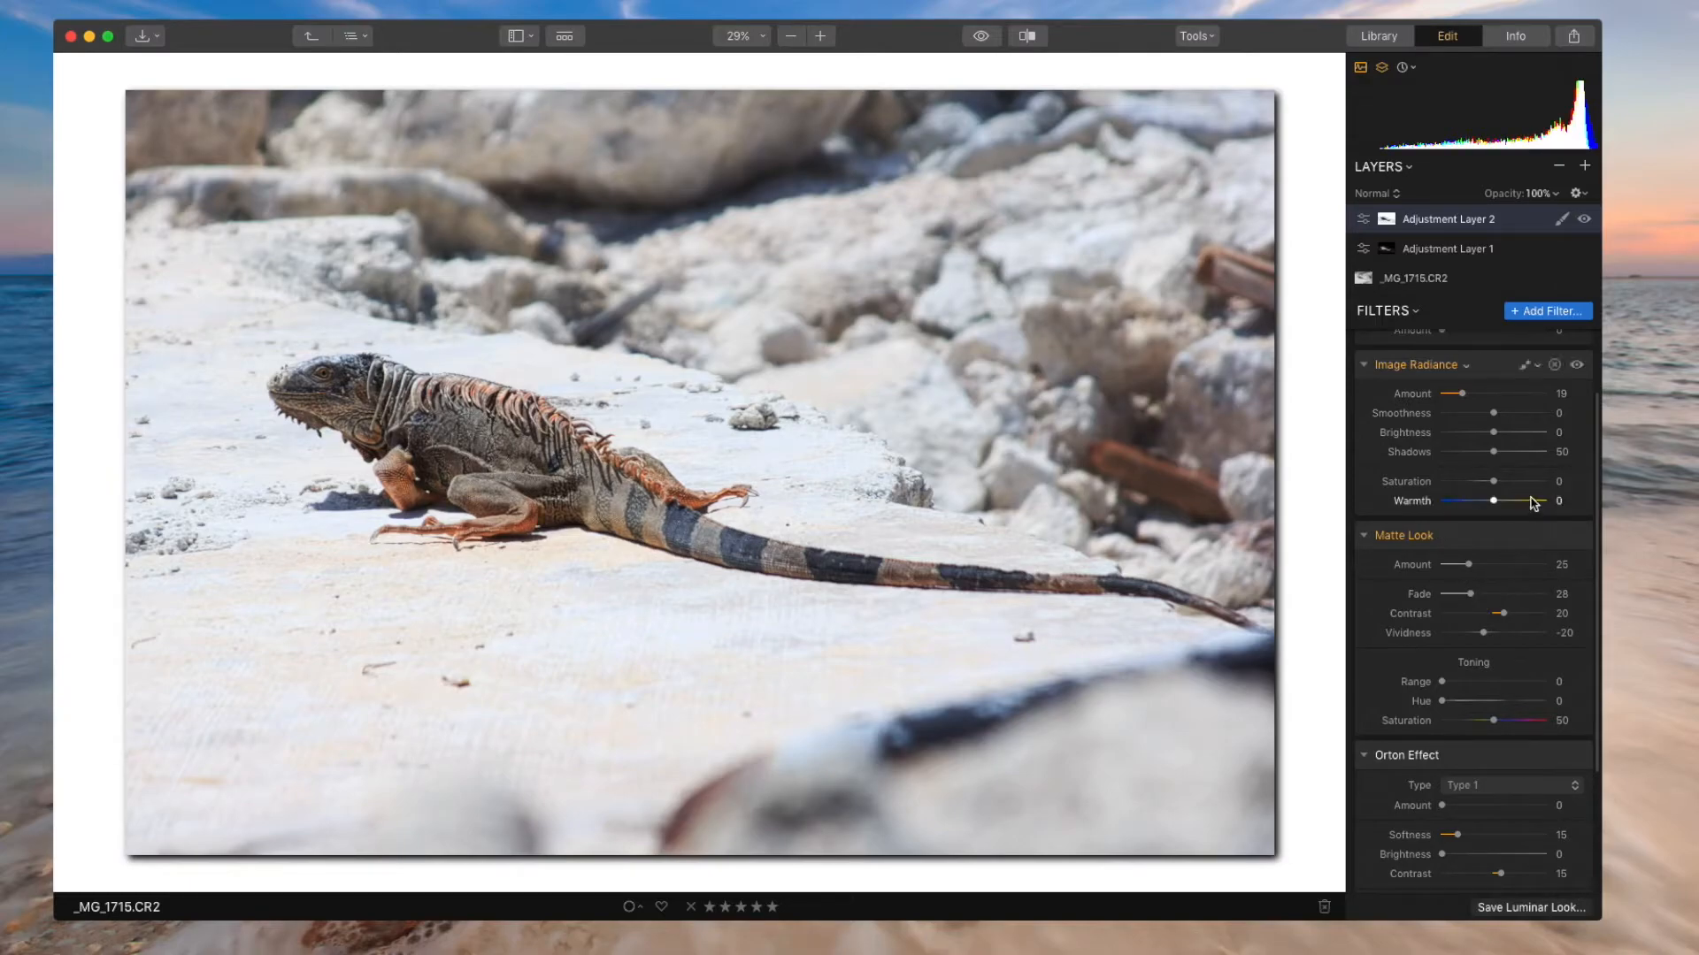
scroll(1529, 509, down, 2)
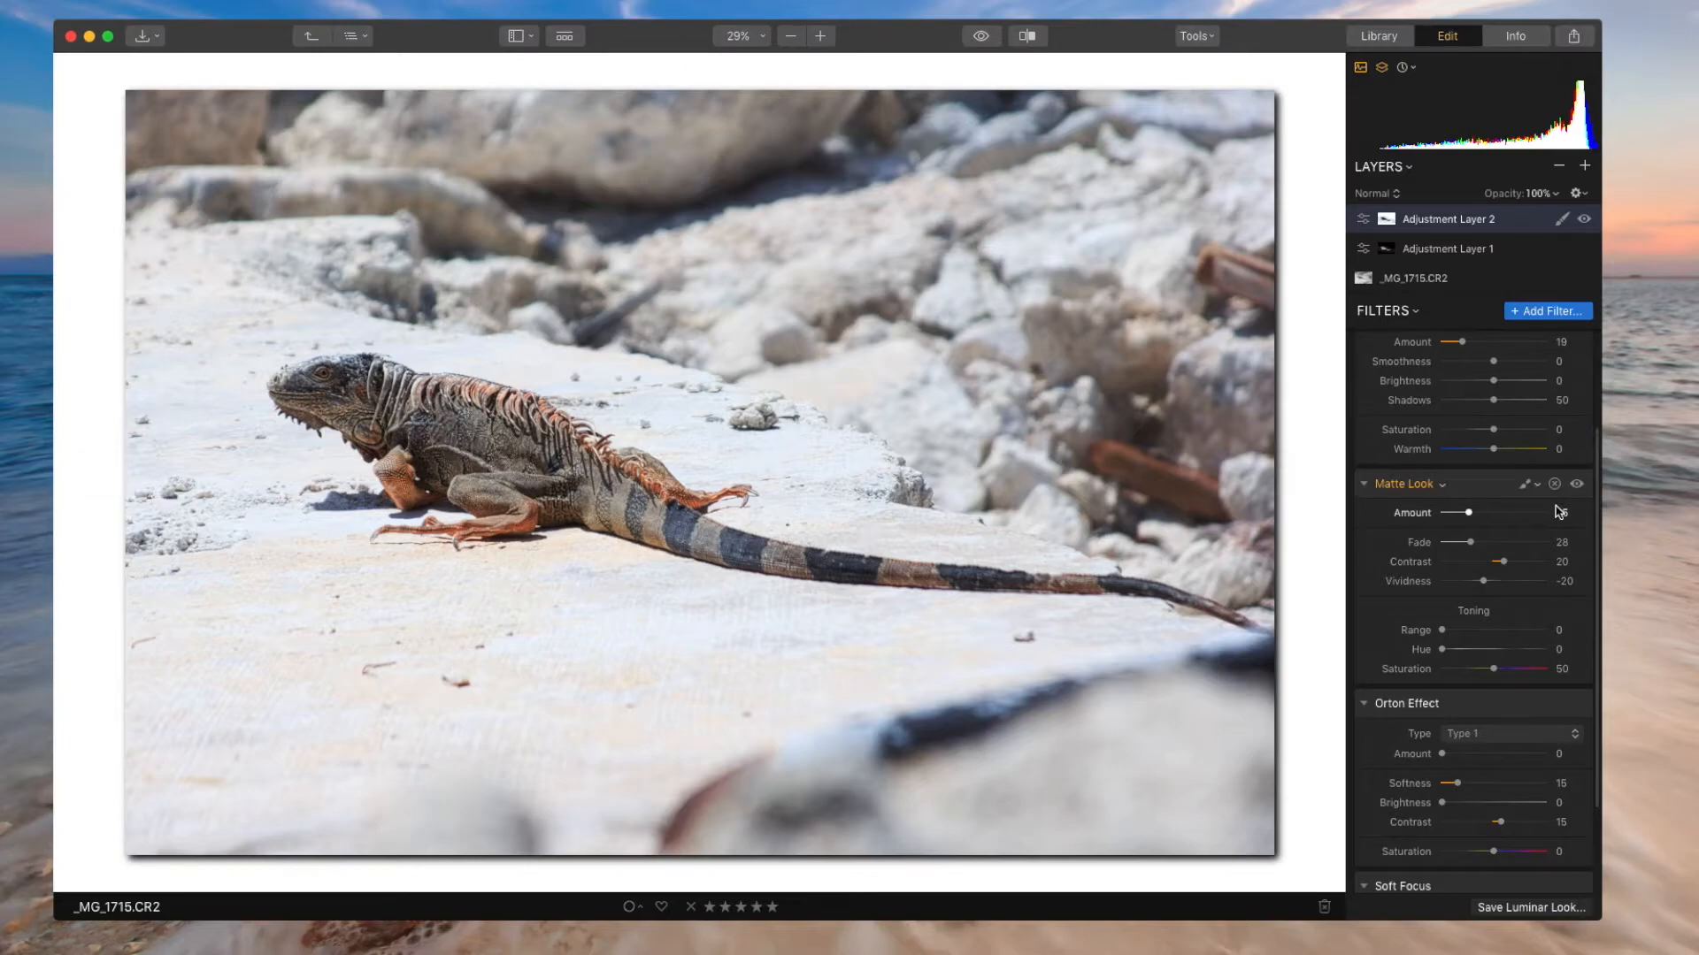
scroll(1486, 500, down, 5)
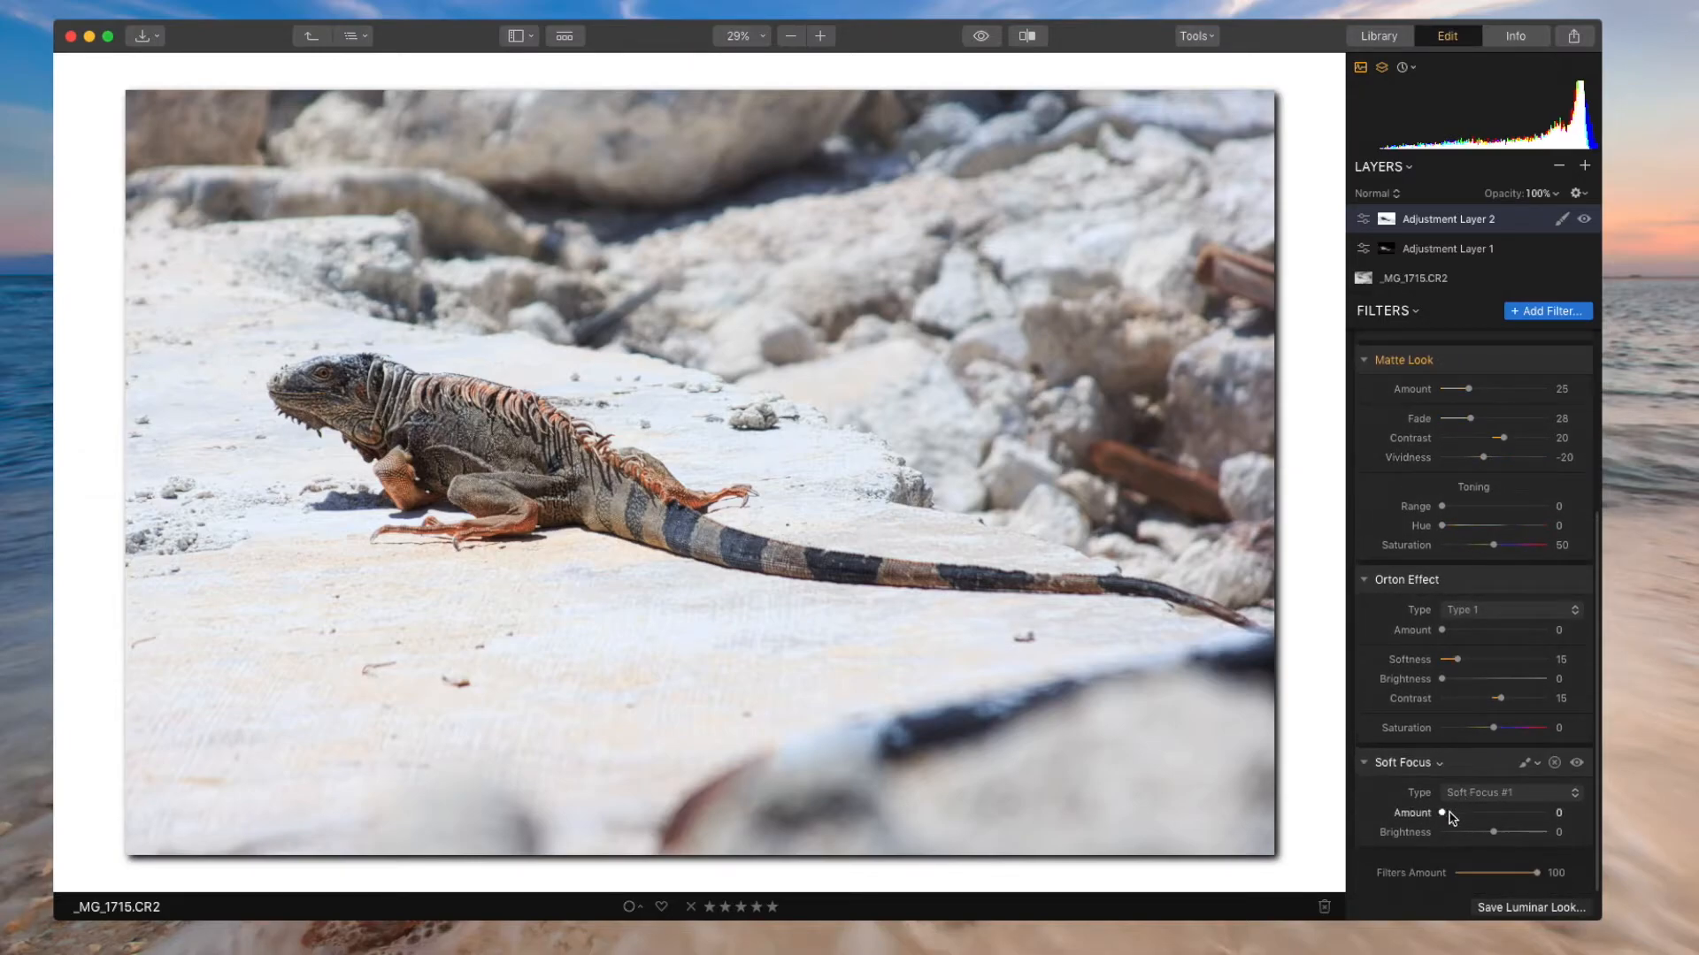
mouse_move(1442, 815)
mouse_down()
mouse_move(1470, 815)
mouse_move(1455, 815)
mouse_up()
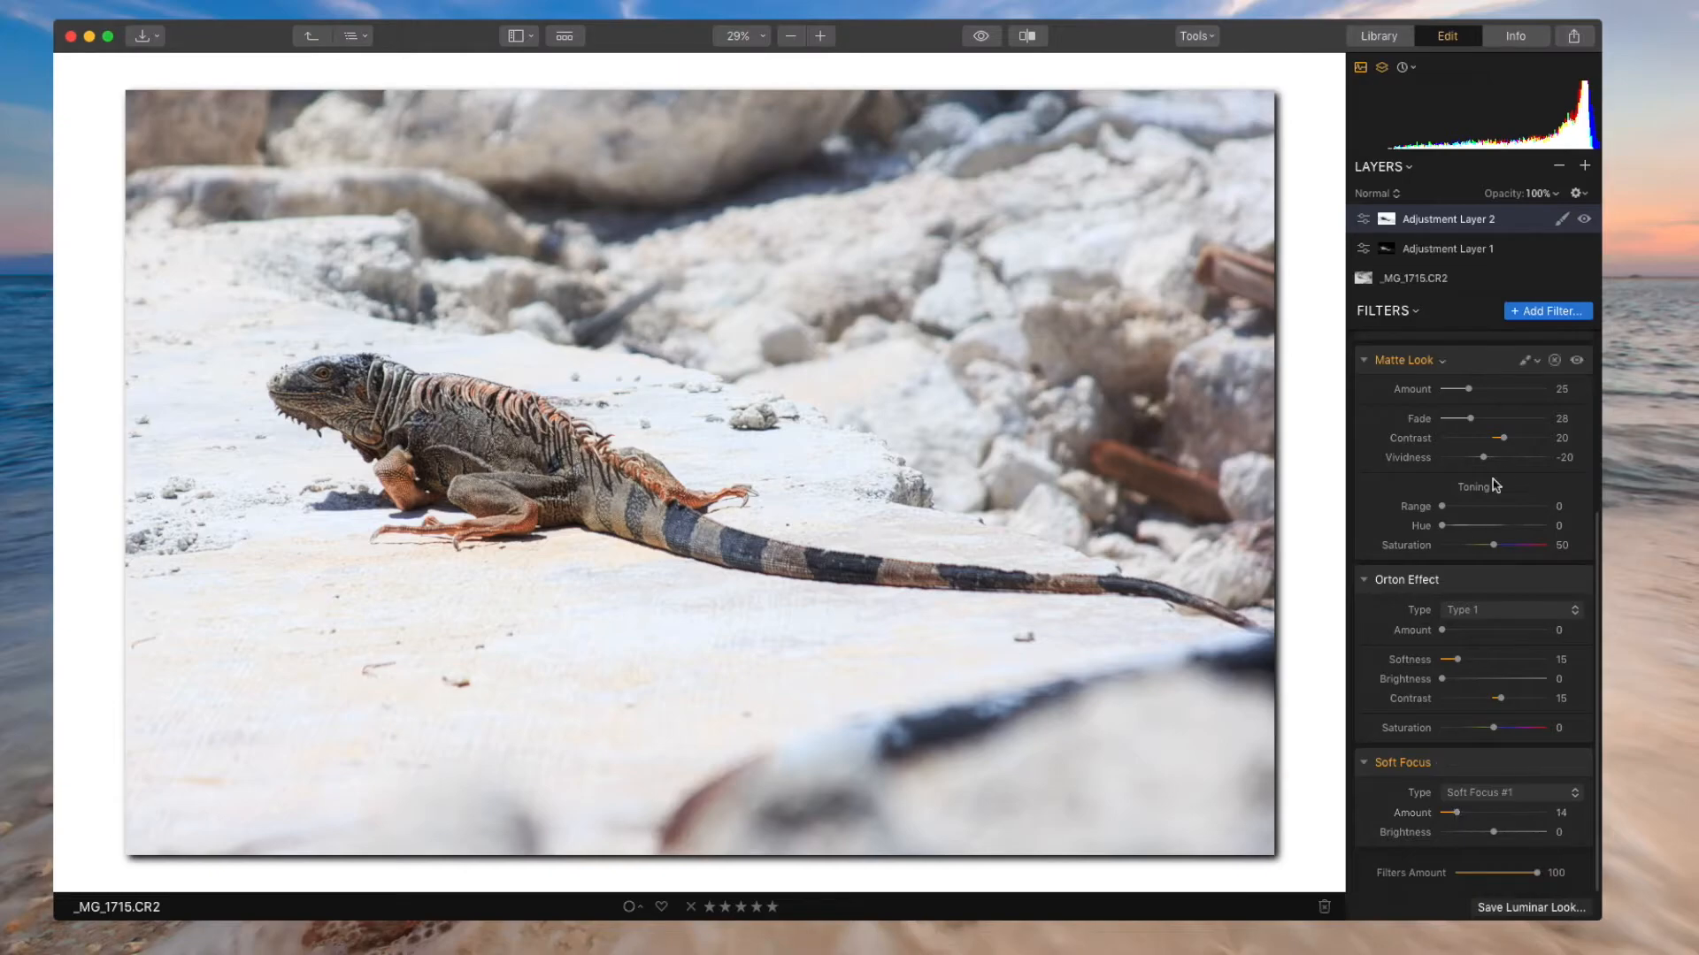
Add a third adjustment layer and load the Professional workspace for it.
click(1585, 166)
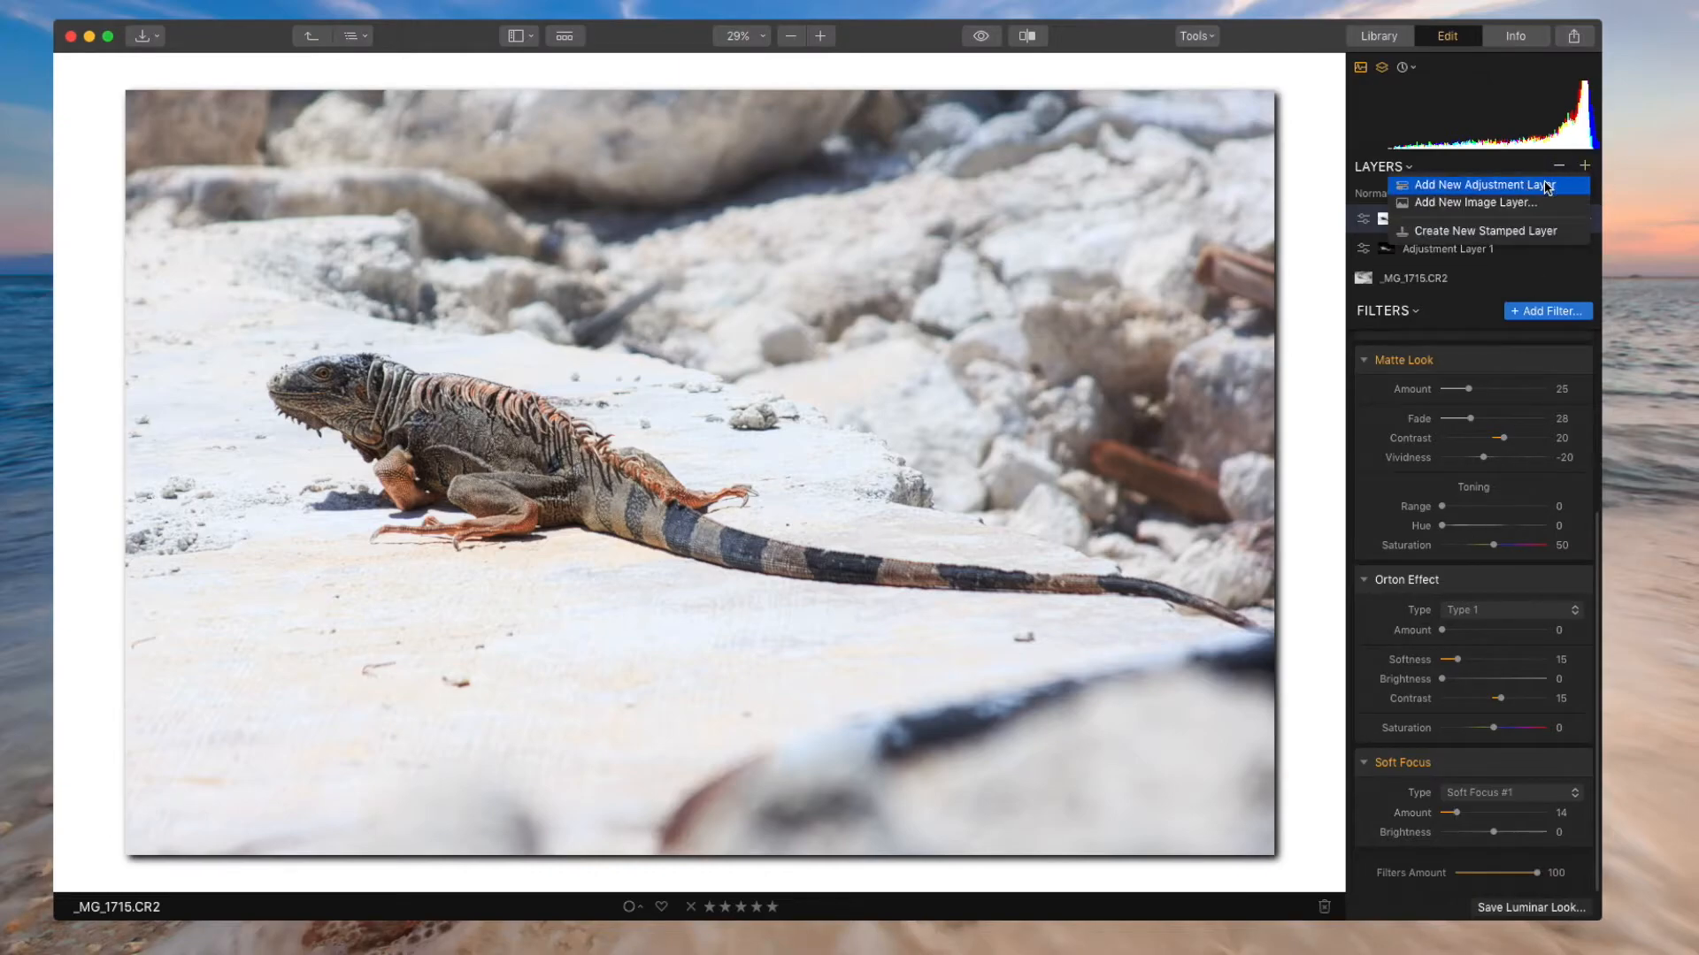
click(1546, 176)
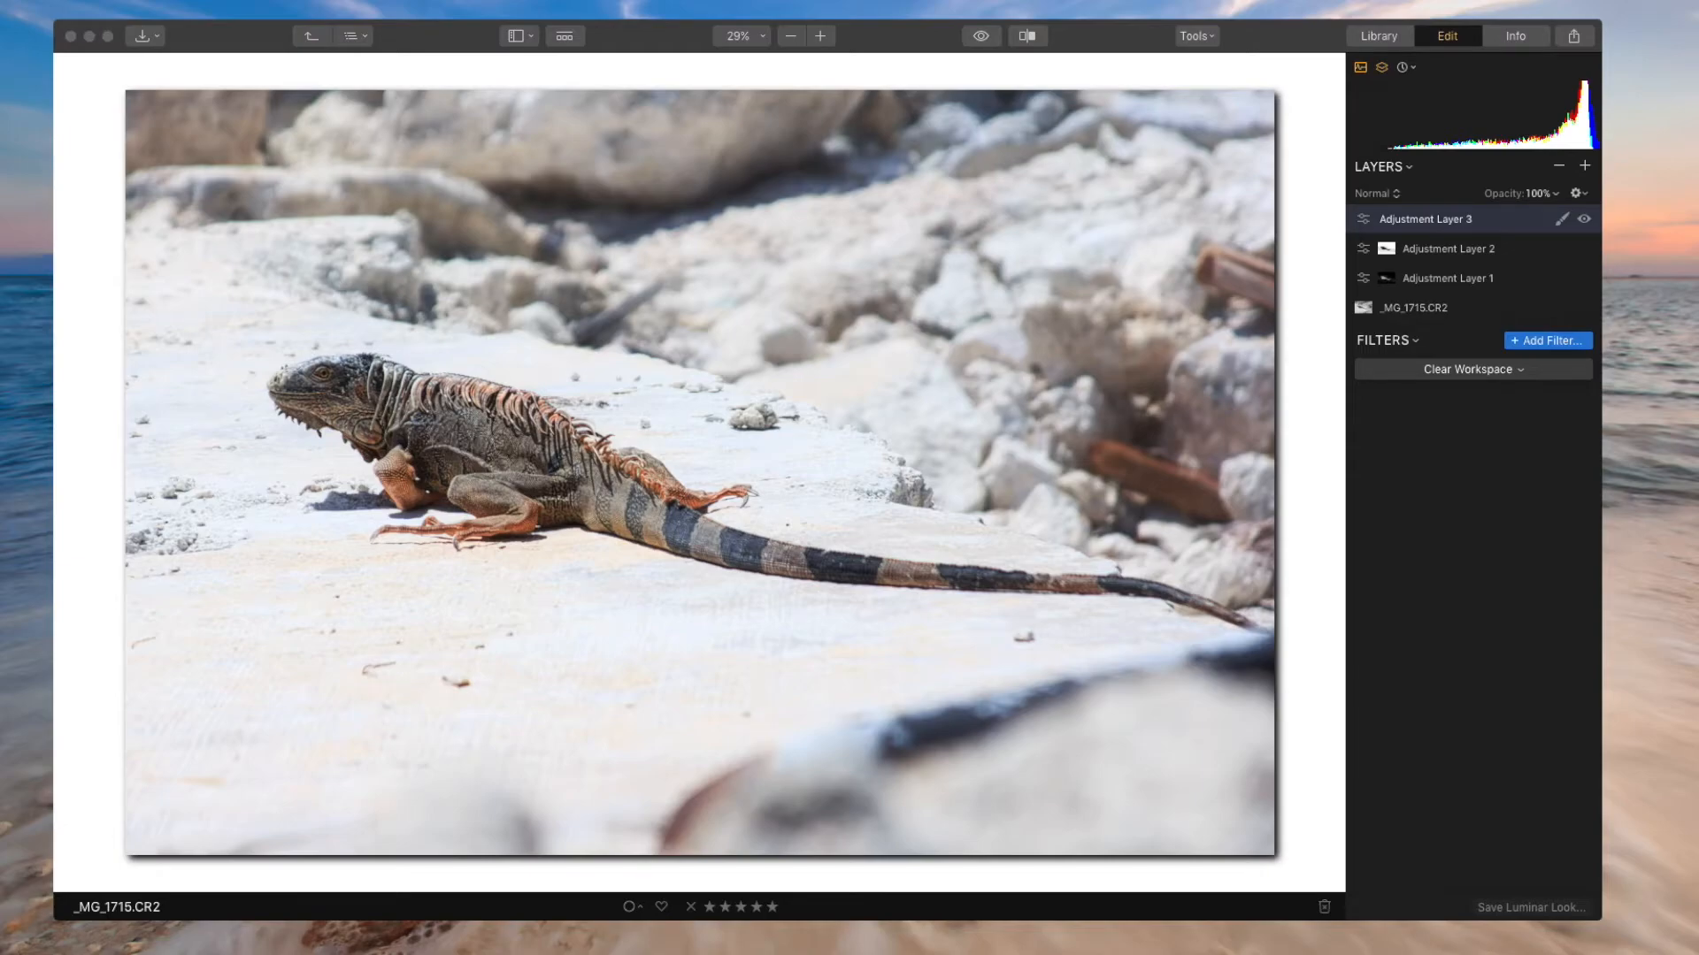
click(1471, 378)
click(1449, 423)
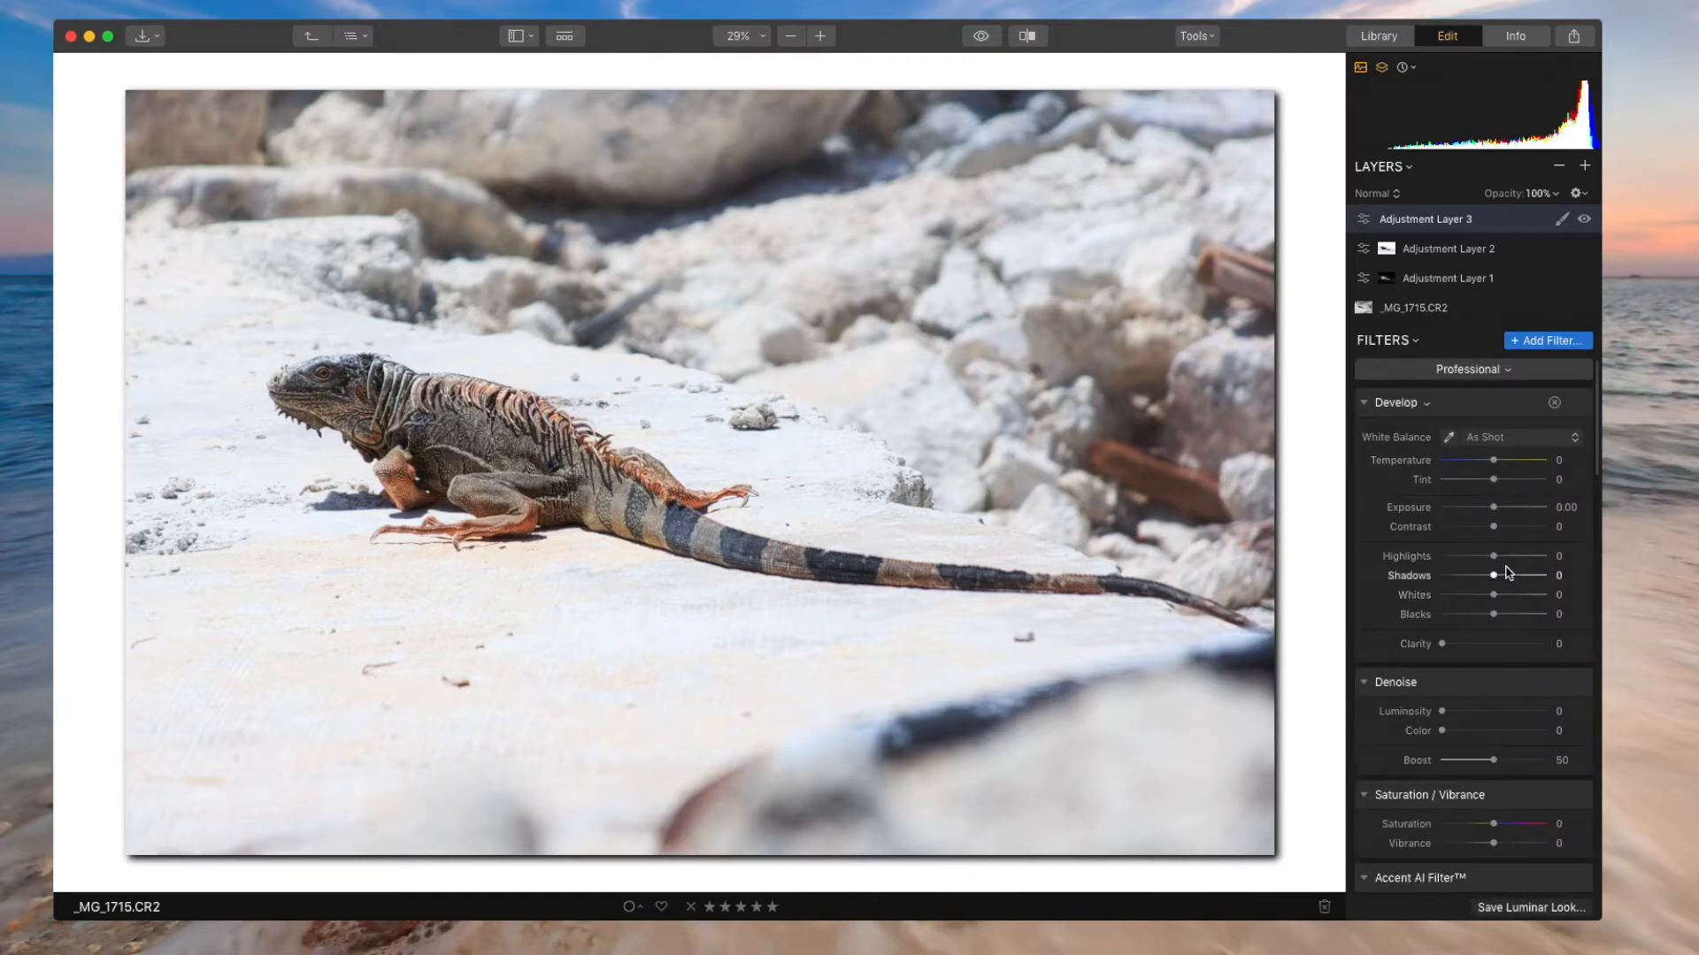
Set the Advanced Contrast Highlights Amount to 28 and Balance to 77.
scroll(1504, 571, down, 10)
scroll(1509, 567, down, 4)
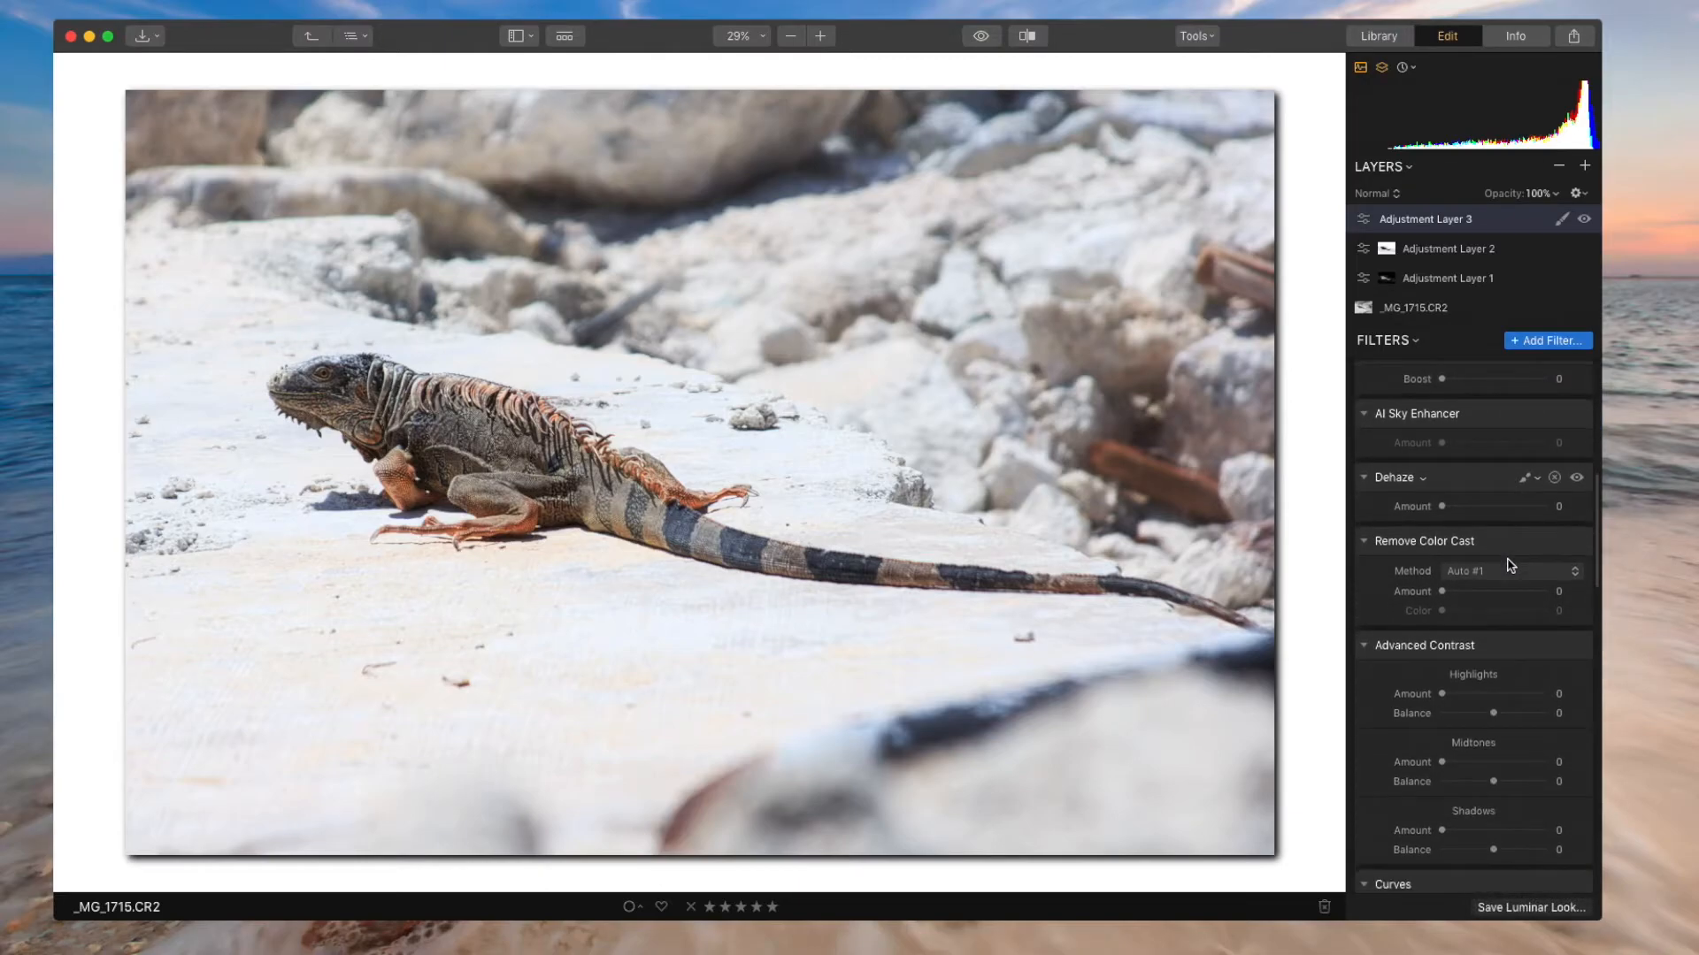
drag(1443, 599, 1537, 623)
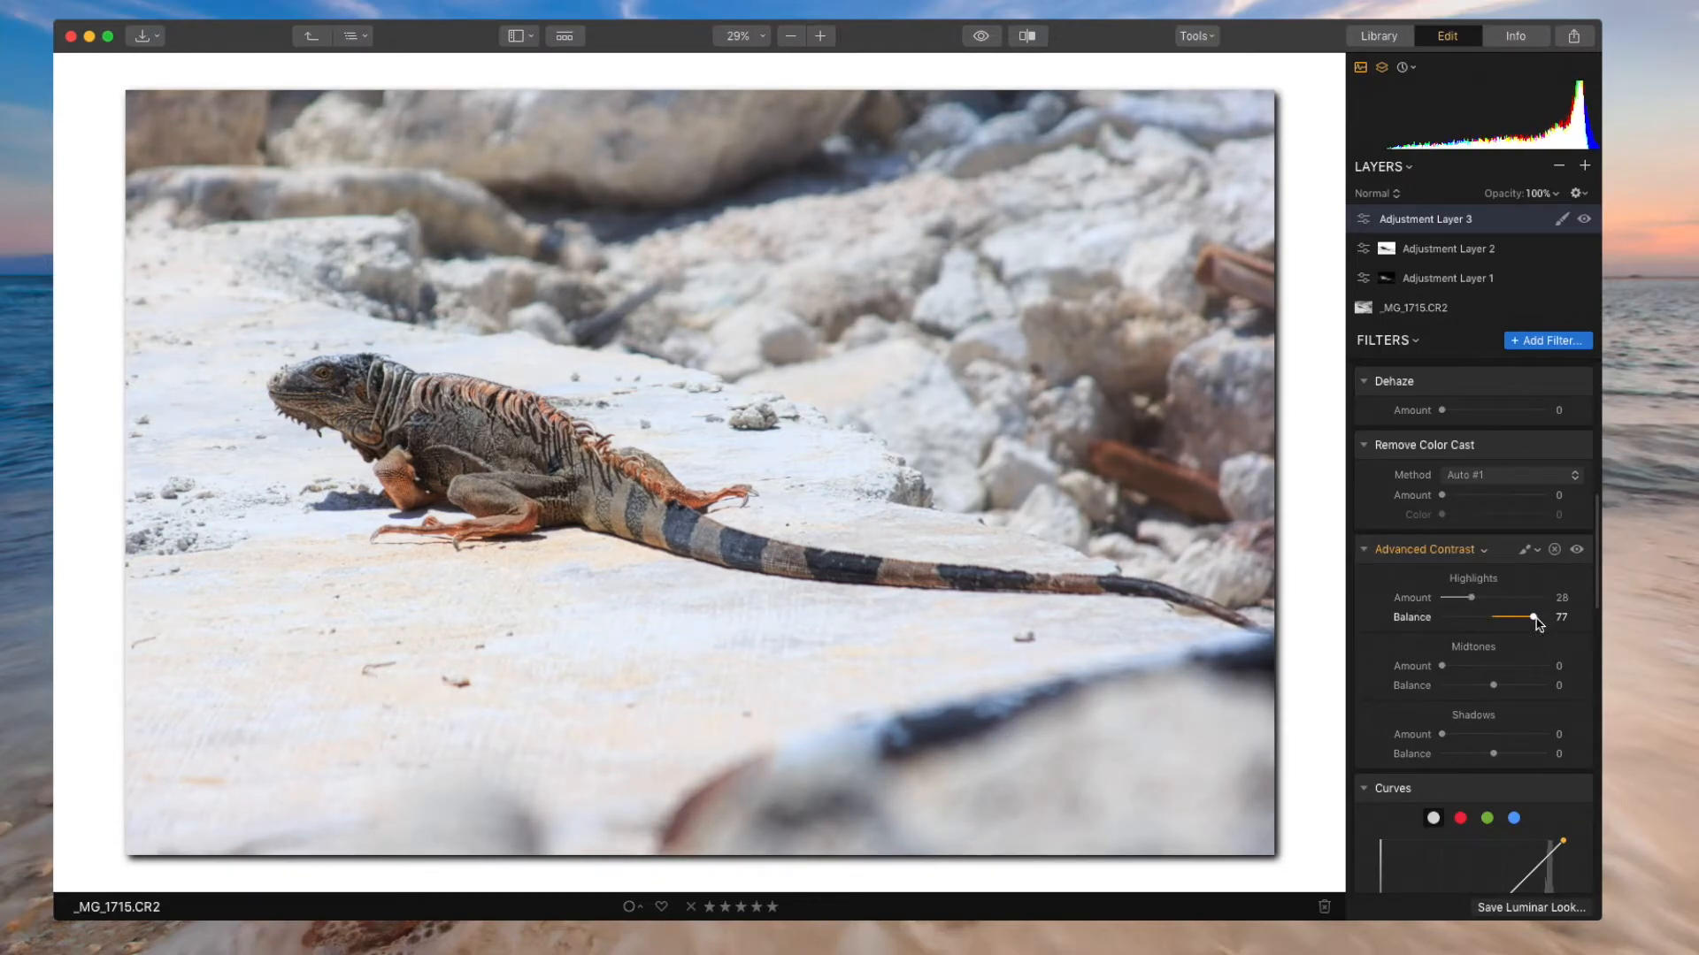
Set the Advanced Contrast Midtones Amount to 46, checking the iguana's skin at 100%.
drag(1444, 668, 1487, 671)
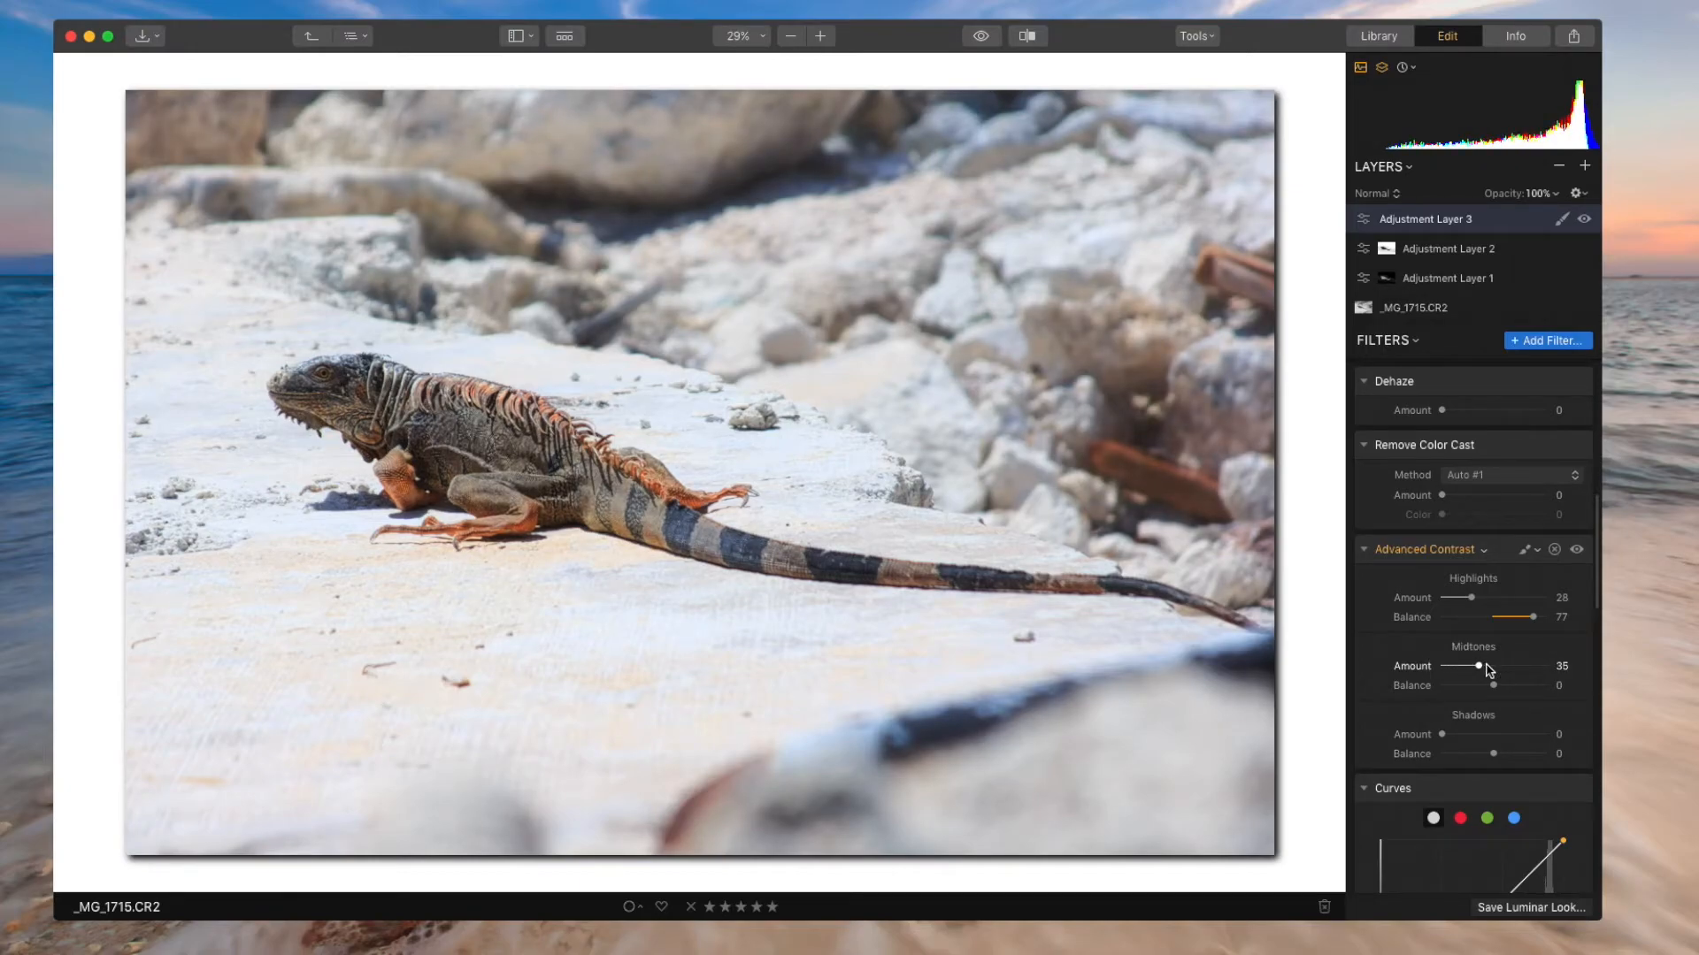
mouse_move(1480, 667)
mouse_down()
mouse_move(1425, 667)
mouse_move(1479, 668)
mouse_up()
click(529, 425)
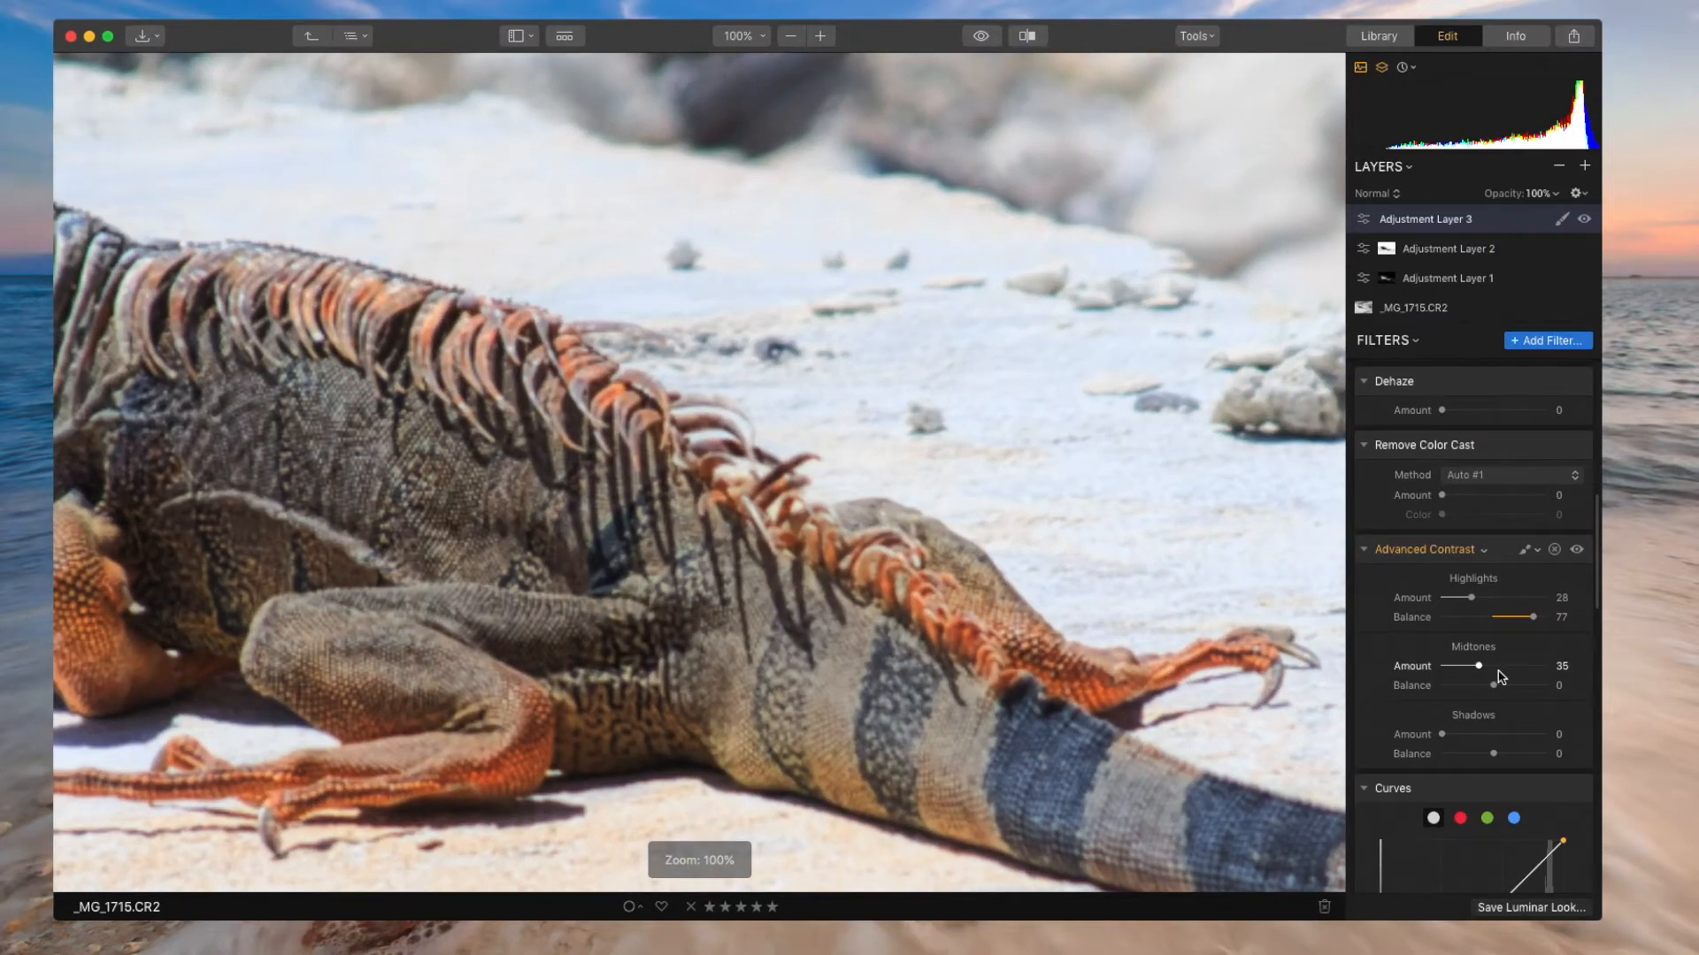
mouse_move(1479, 670)
mouse_down()
mouse_move(1396, 665)
mouse_move(1497, 668)
mouse_up()
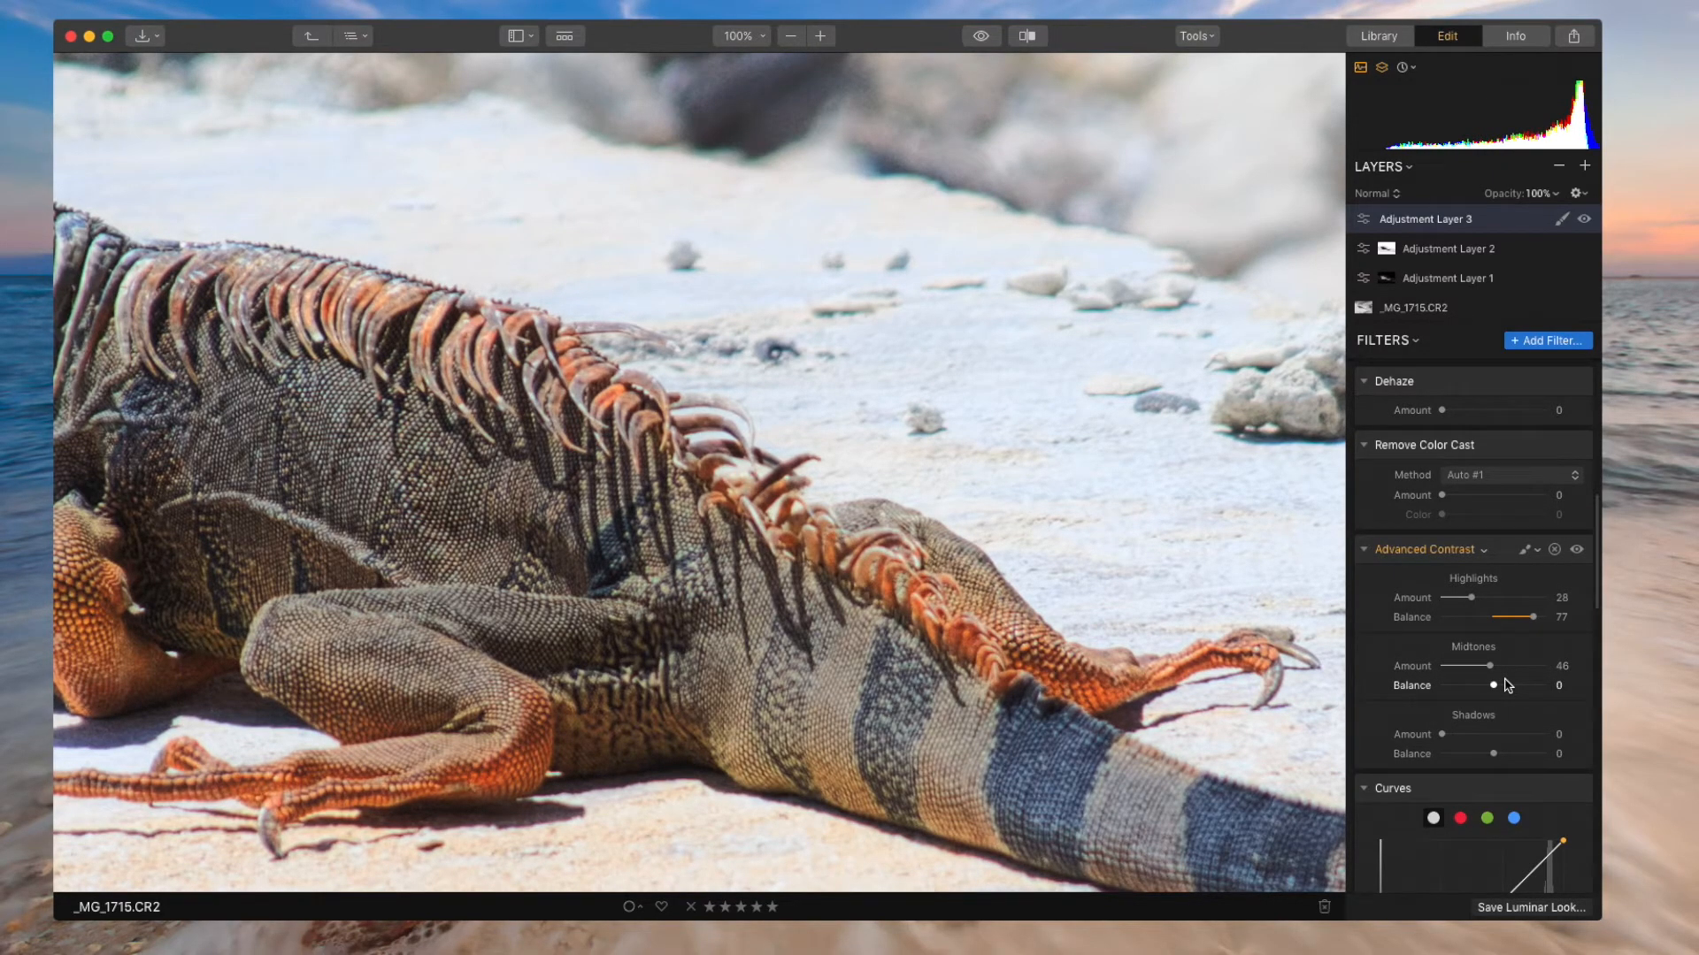
double_click(856, 552)
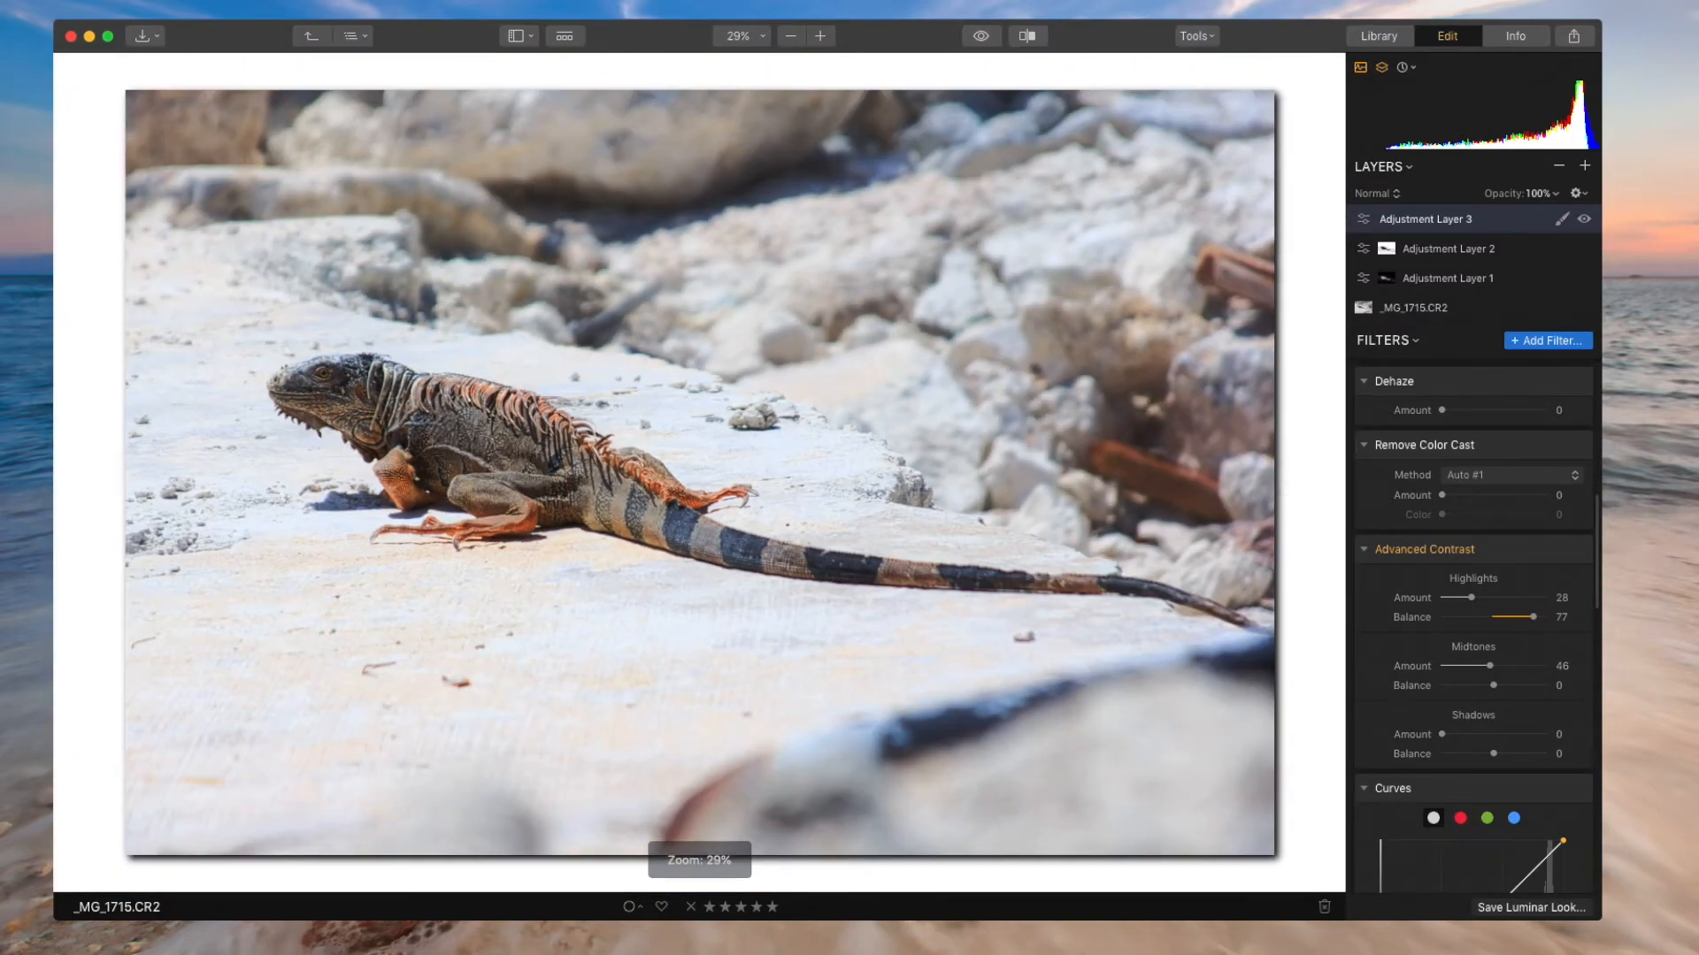
Darken the photo's edges with a Vignette Amount of -71 and inspect the iguana's head and body at 100%.
scroll(1469, 510, down, 10)
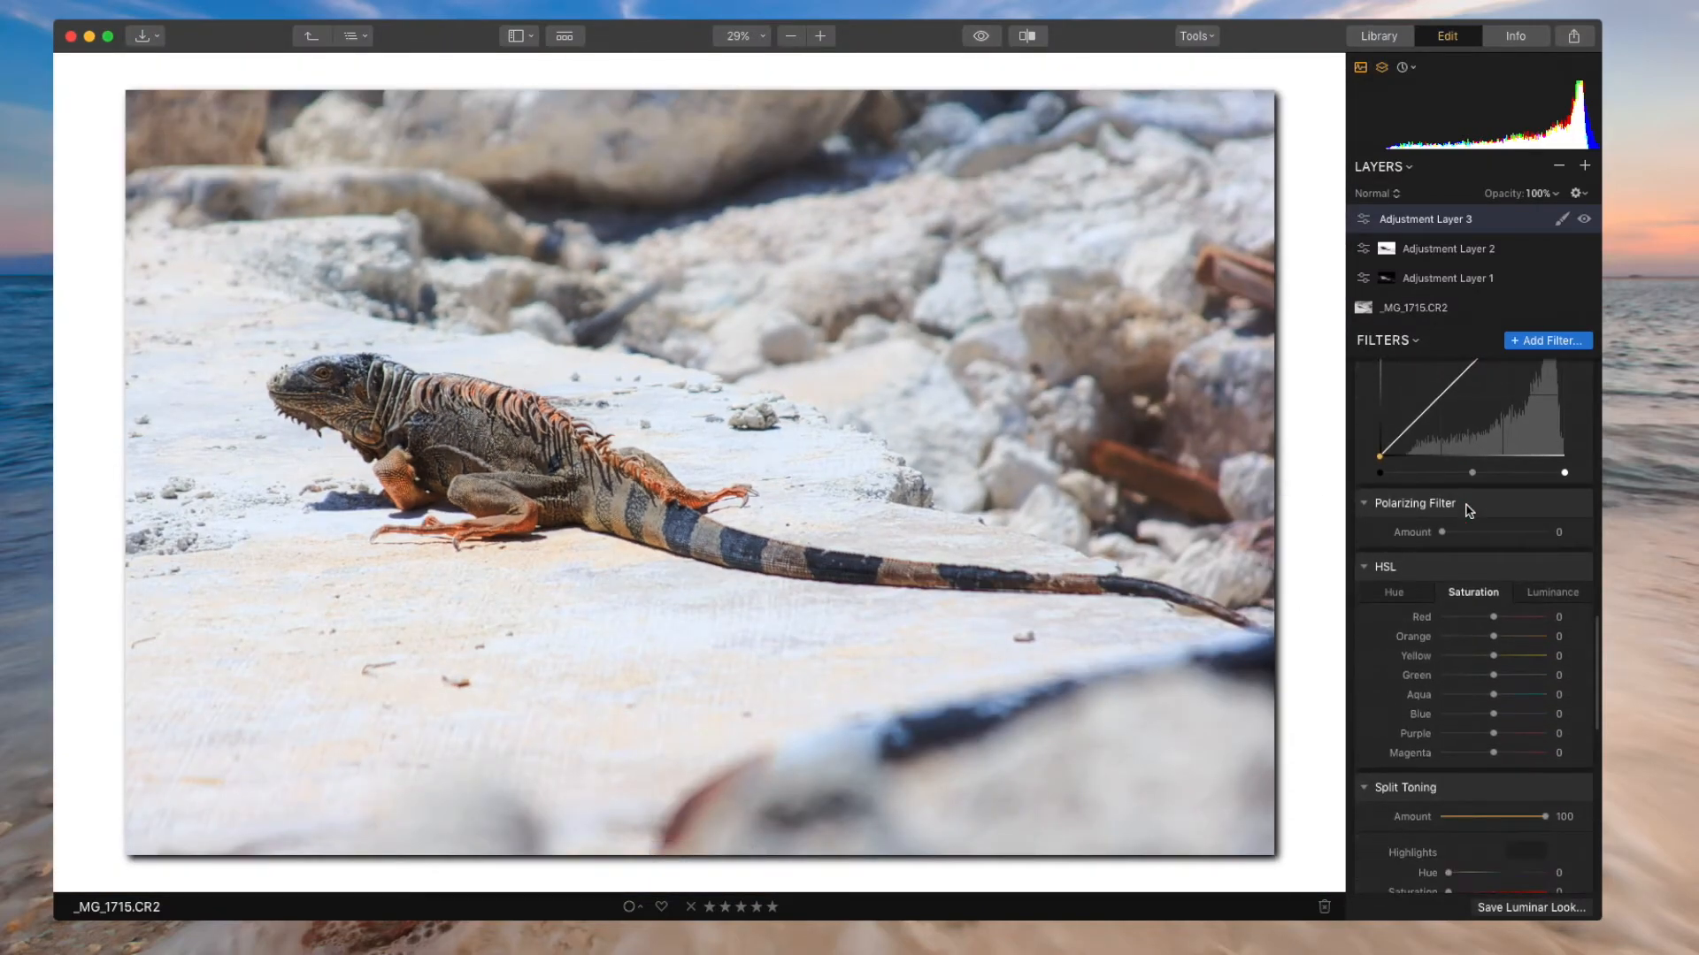
scroll(1464, 504, down, 10)
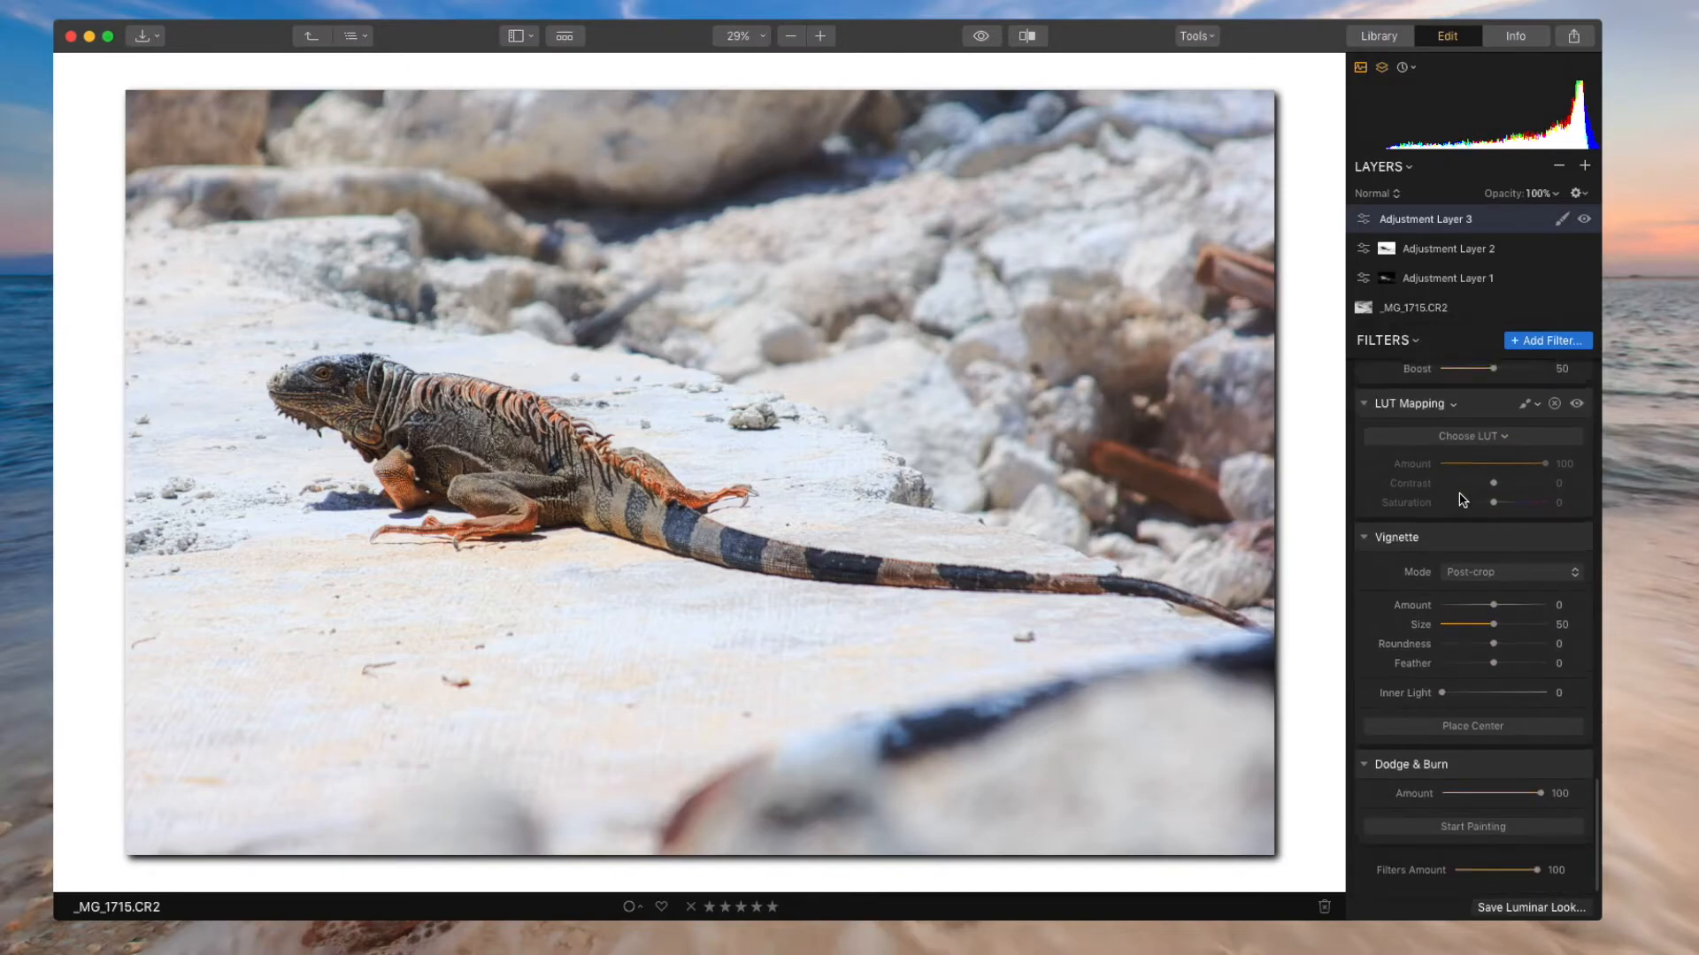
drag(1492, 608, 1458, 612)
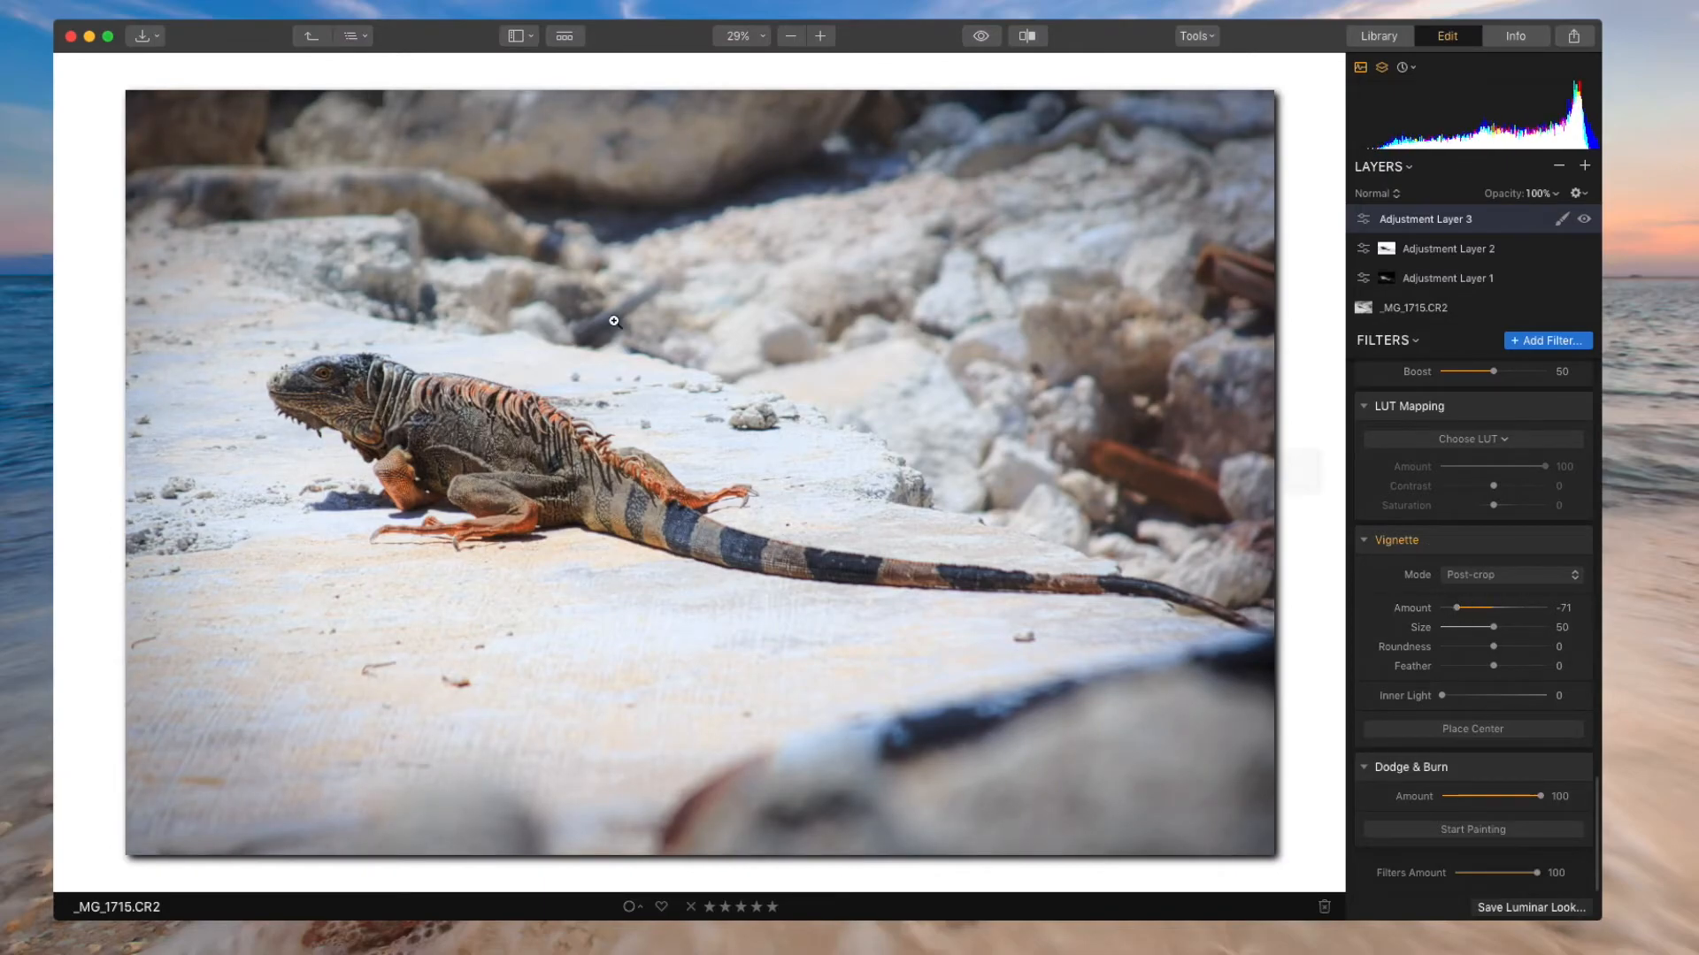
click(493, 435)
click(494, 436)
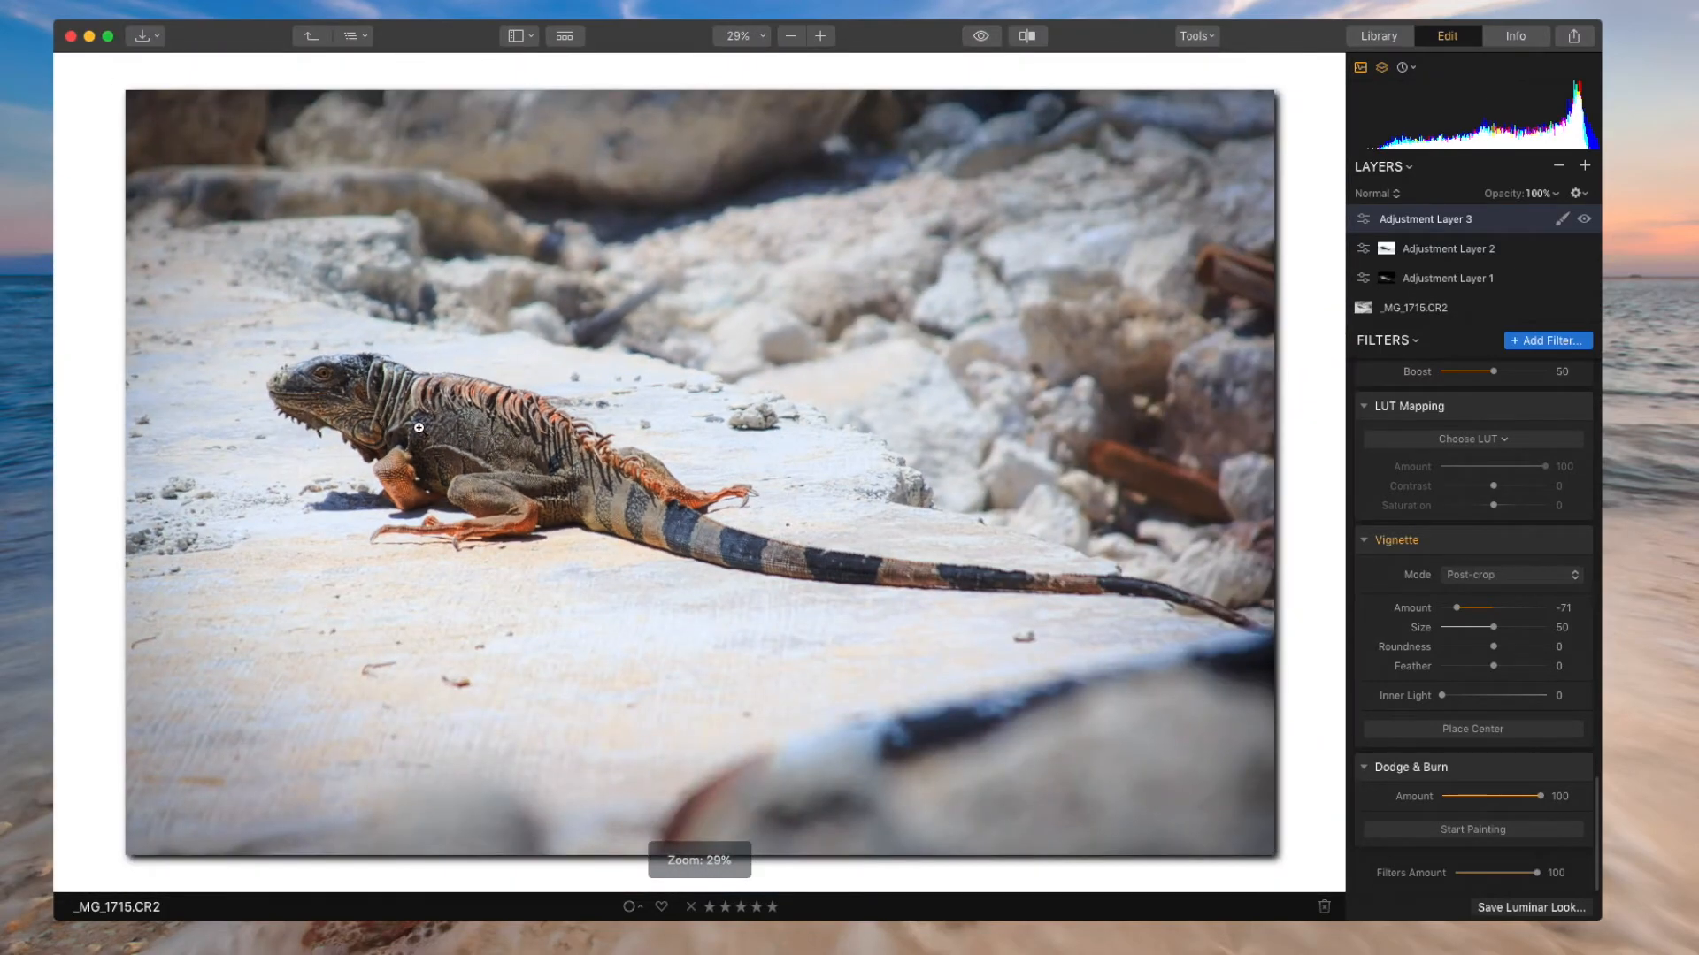
click(320, 403)
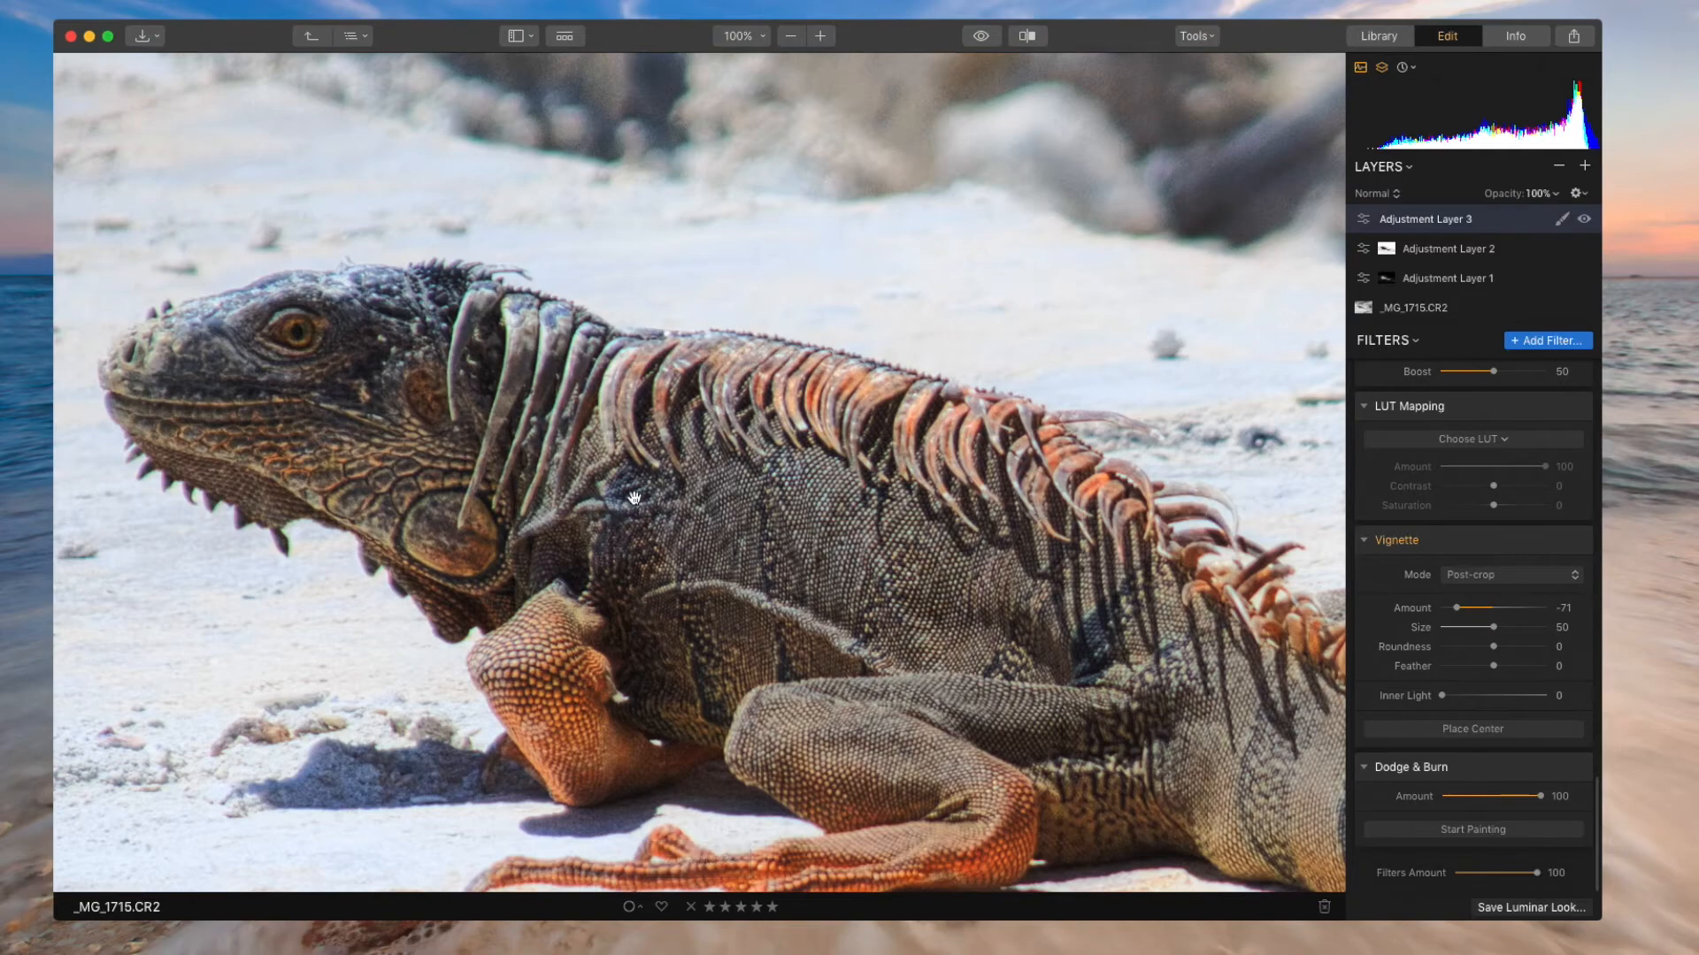
Add a Saturation / Vibrance filter to Adjustment Layer 1.
click(688, 496)
click(1406, 282)
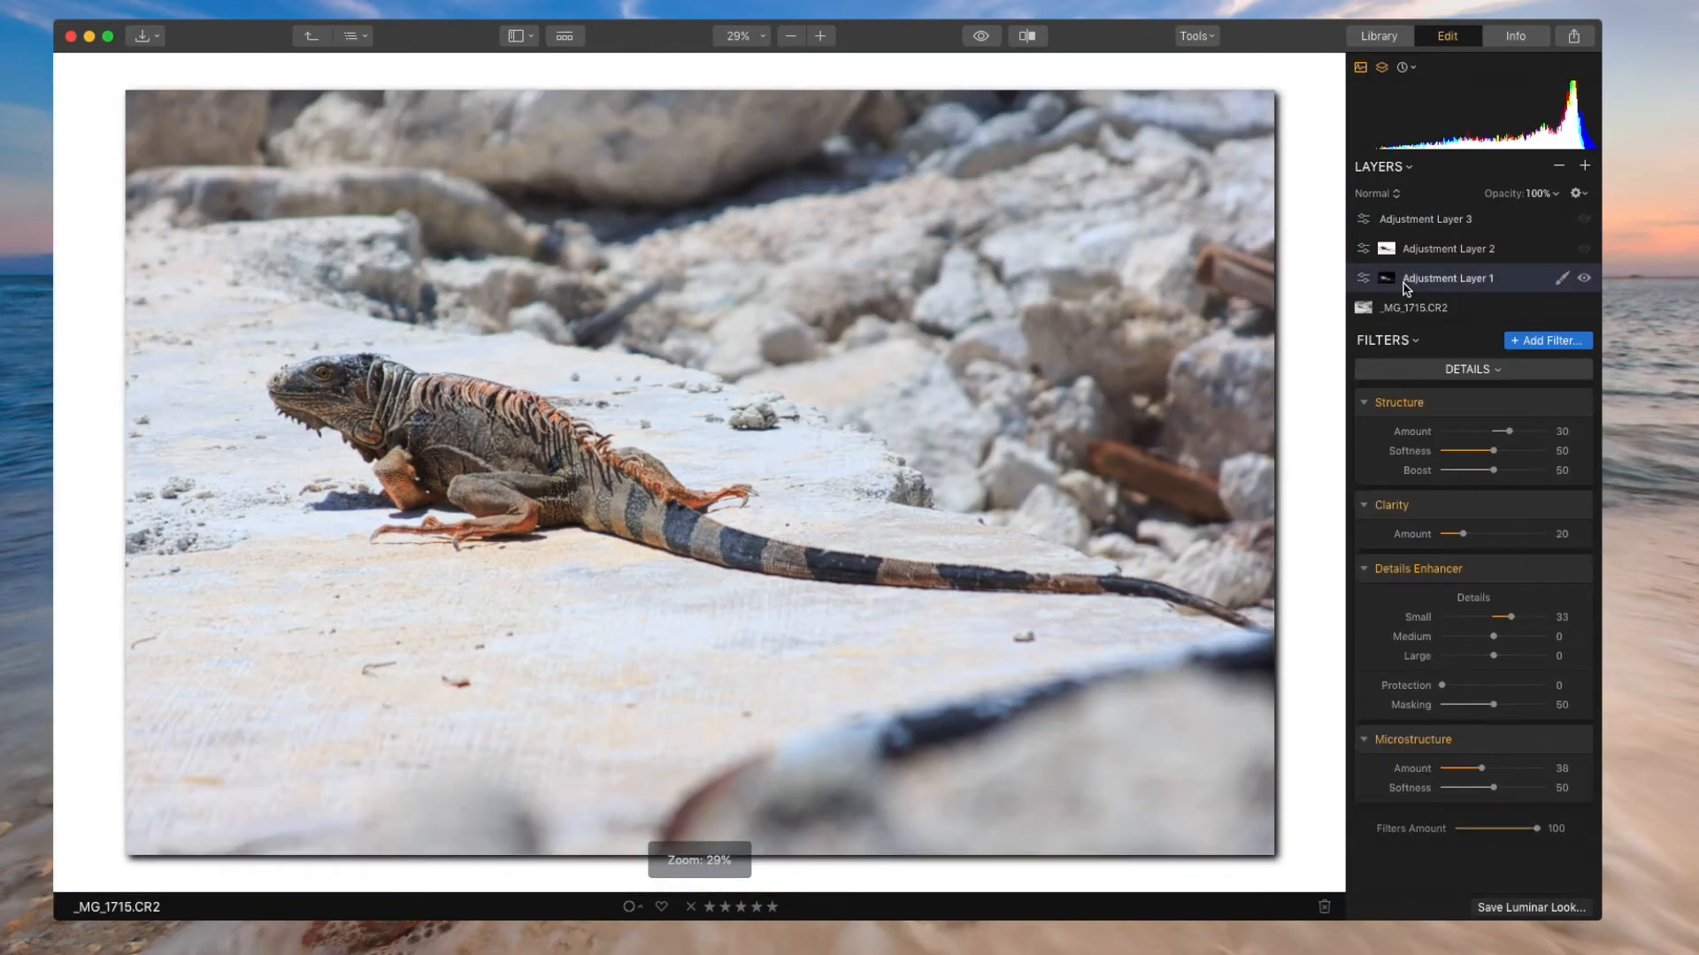
click(1541, 341)
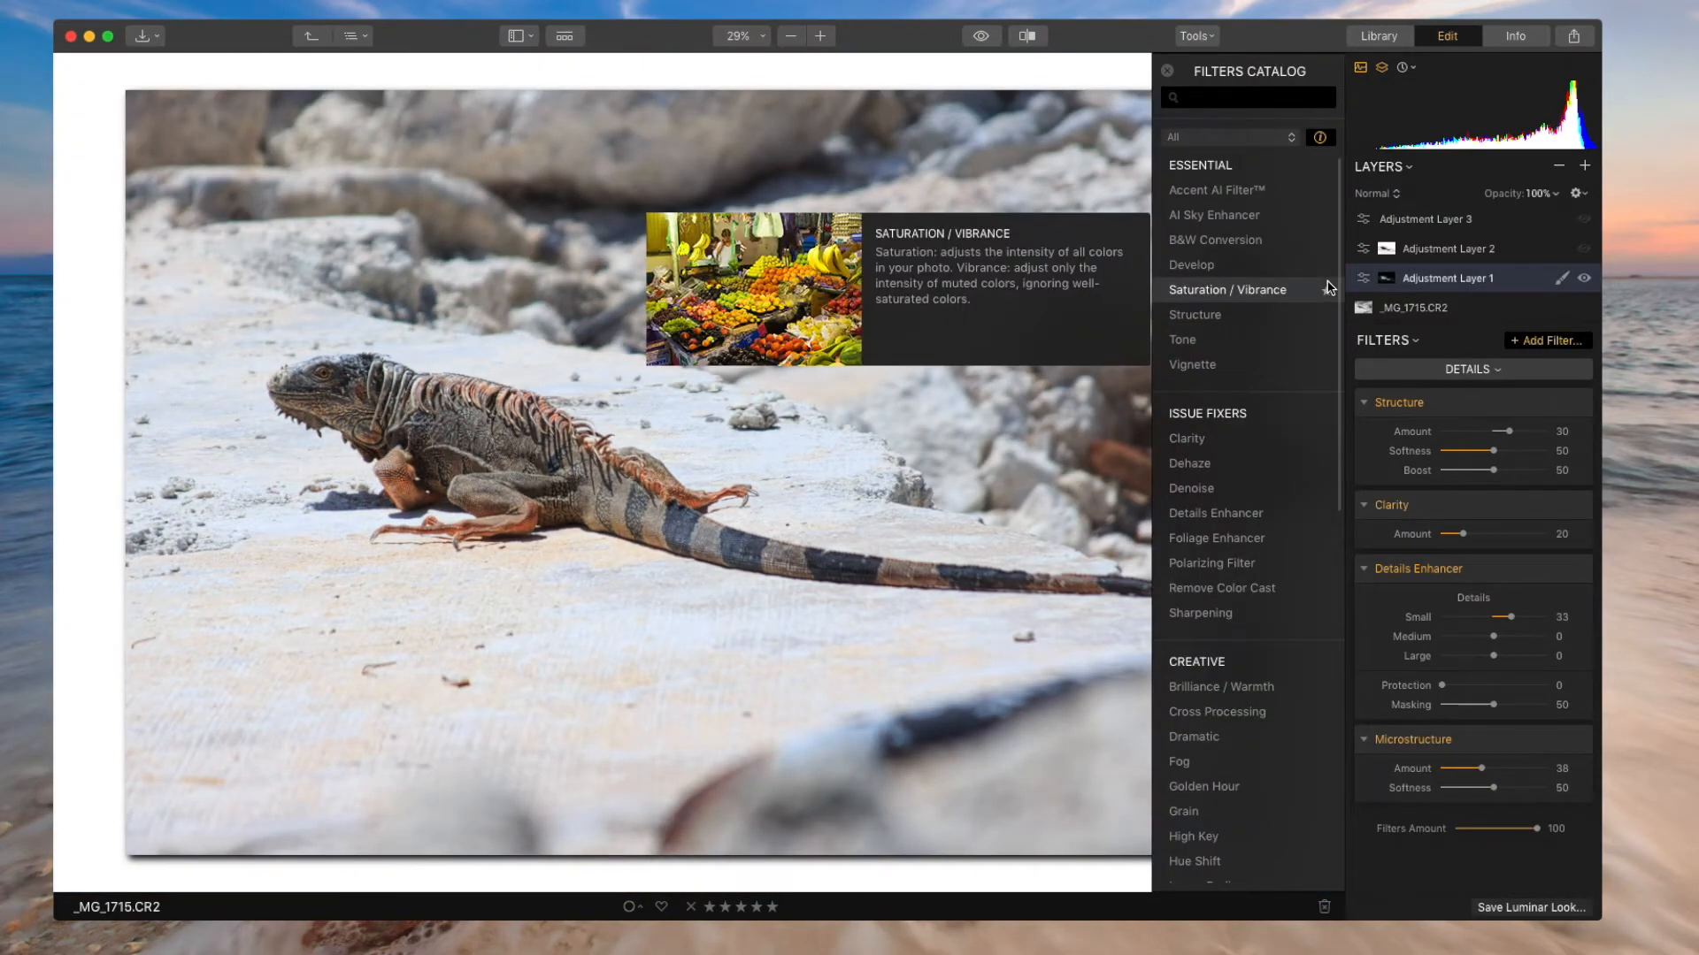
click(1303, 289)
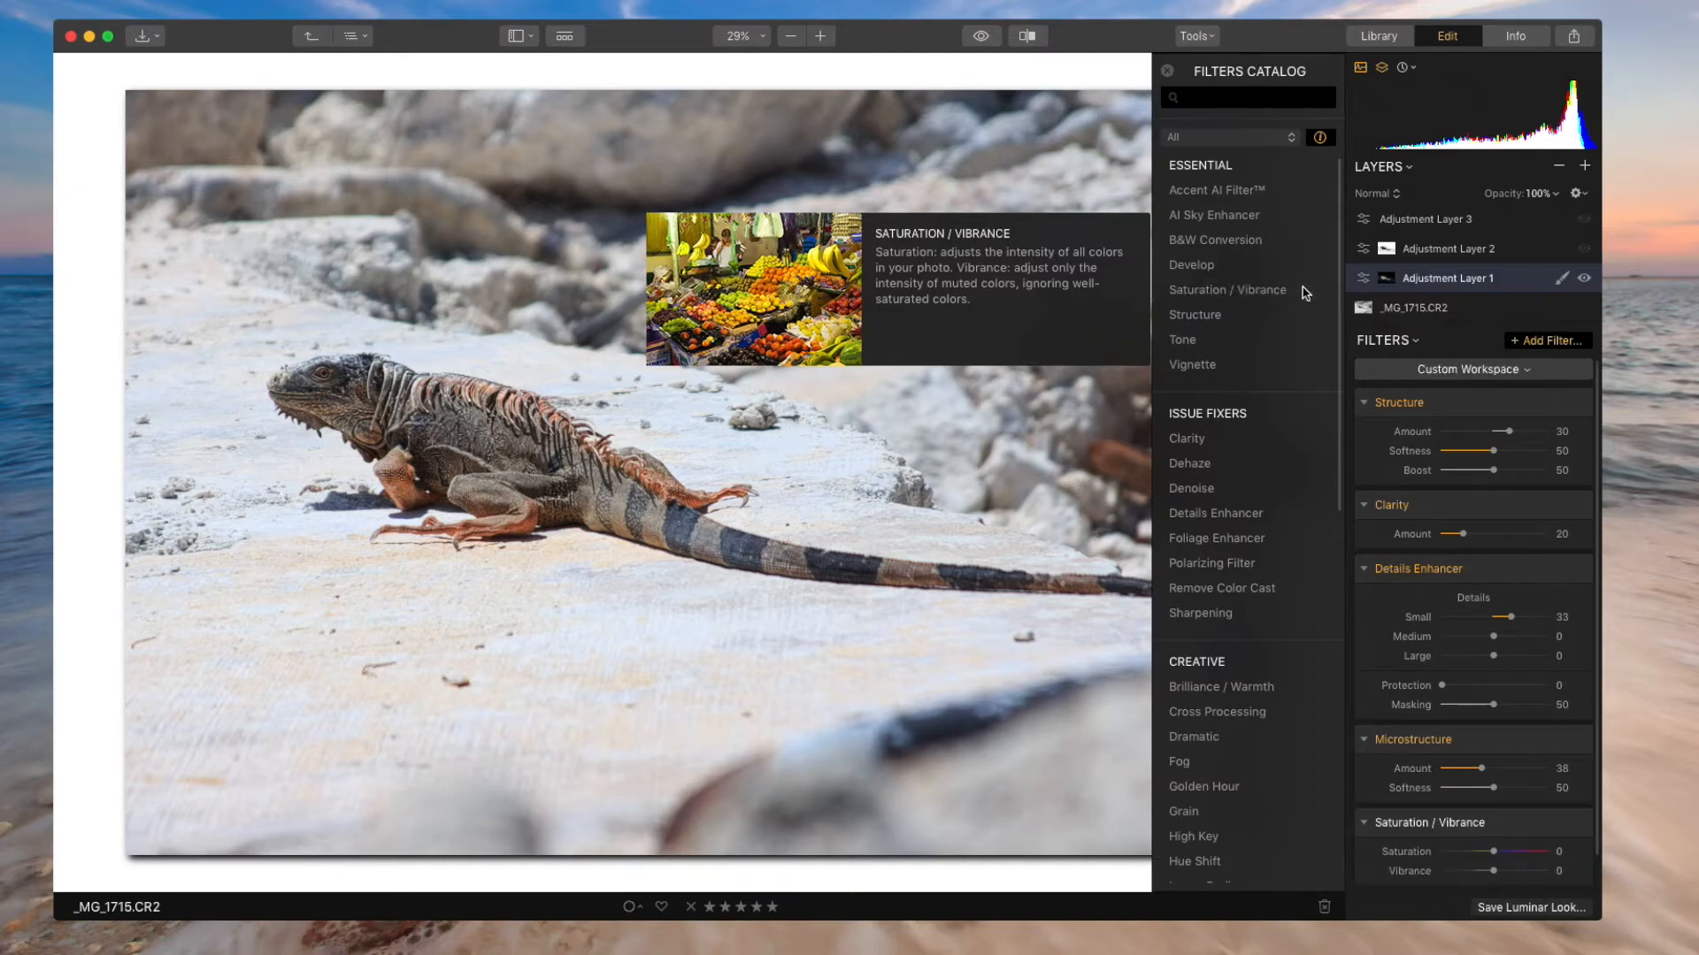
click(1171, 72)
scroll(1498, 624, down, 1)
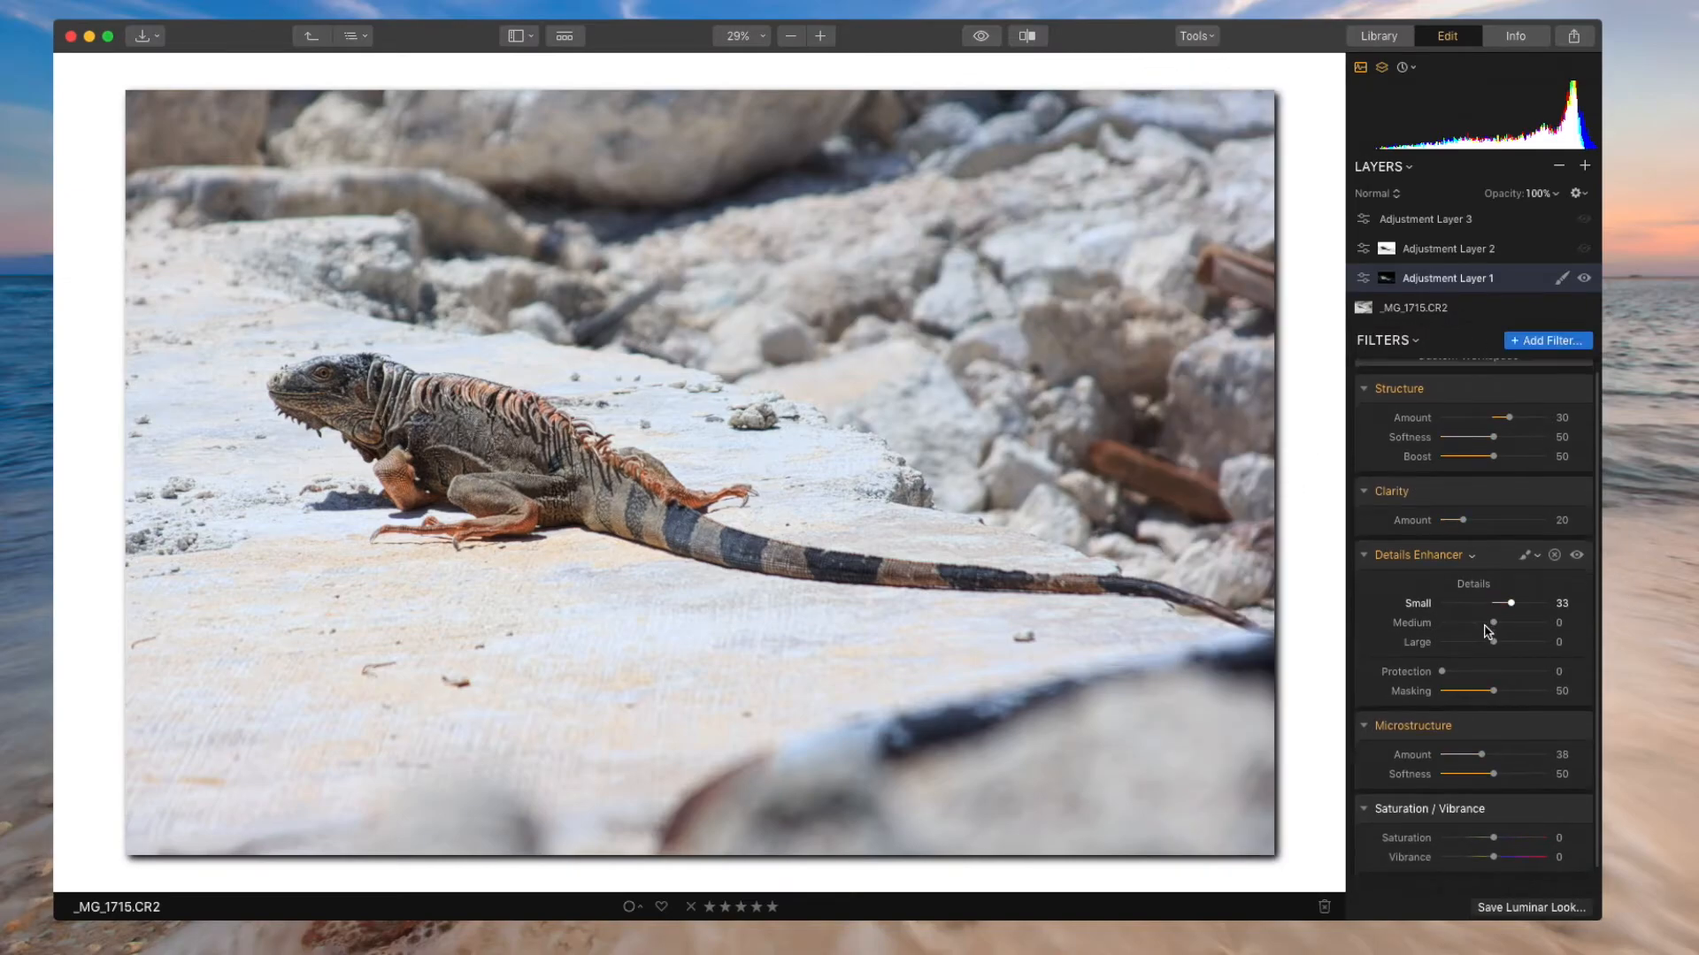
Set the iguana layer's Saturation to 50 and Vibrance to 28, checking the skin colors at 100%.
drag(1494, 840, 1538, 848)
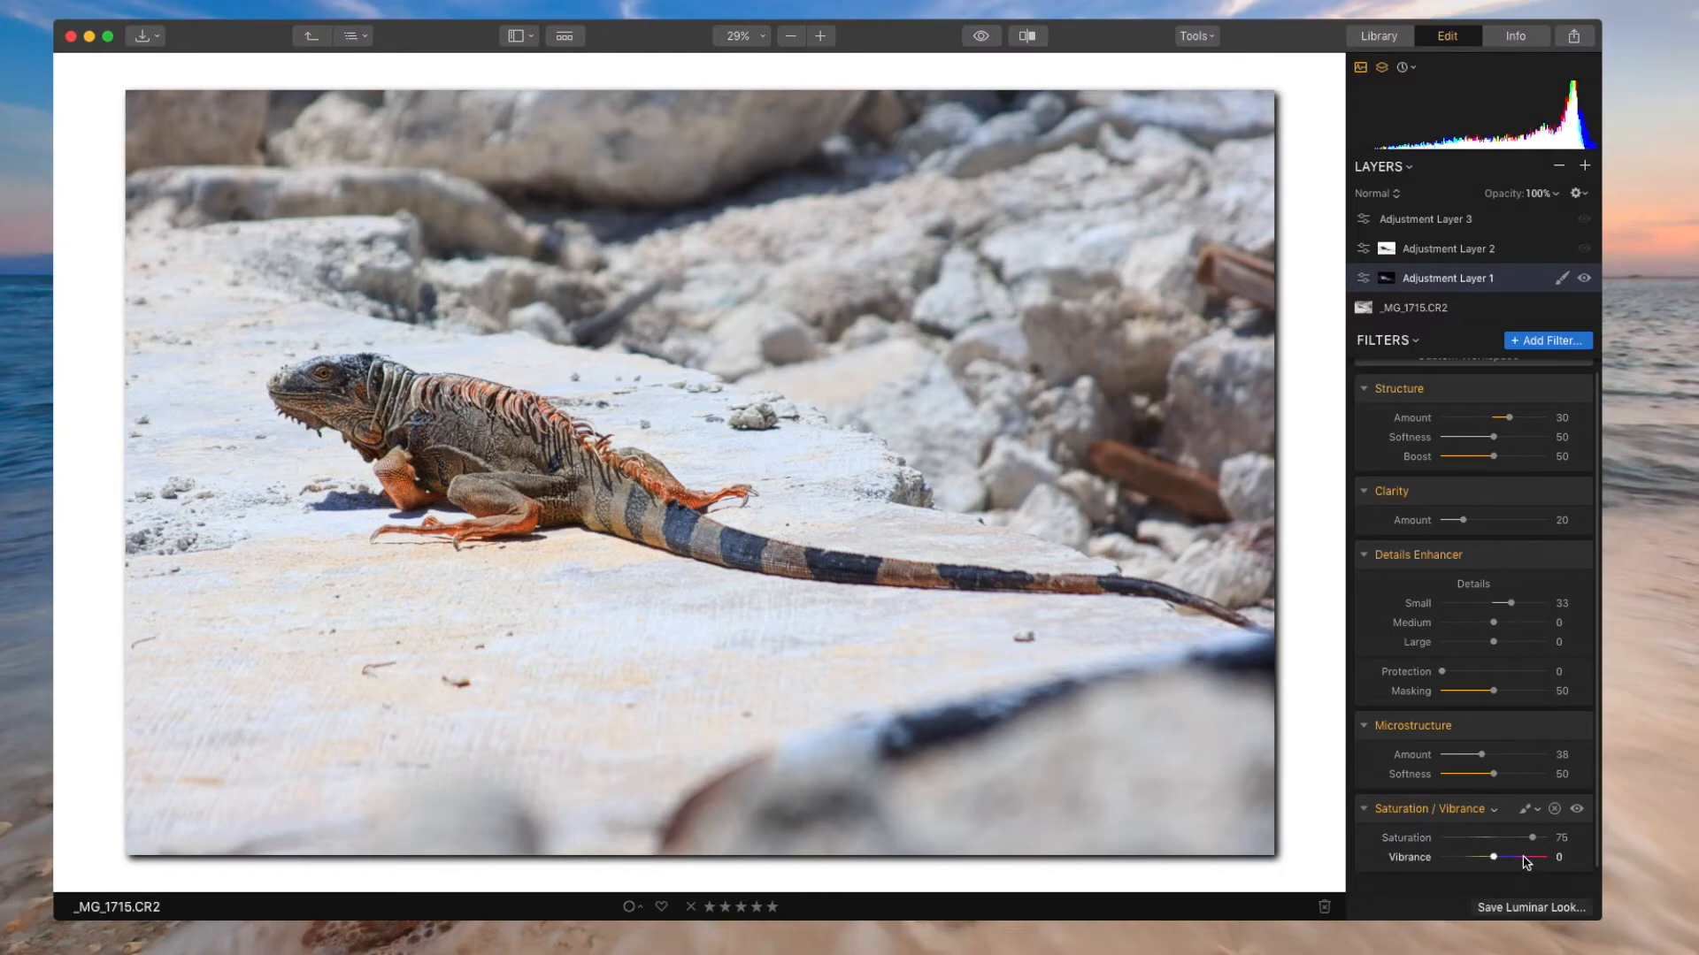
drag(1494, 858, 1511, 858)
drag(1533, 837, 1520, 841)
click(391, 455)
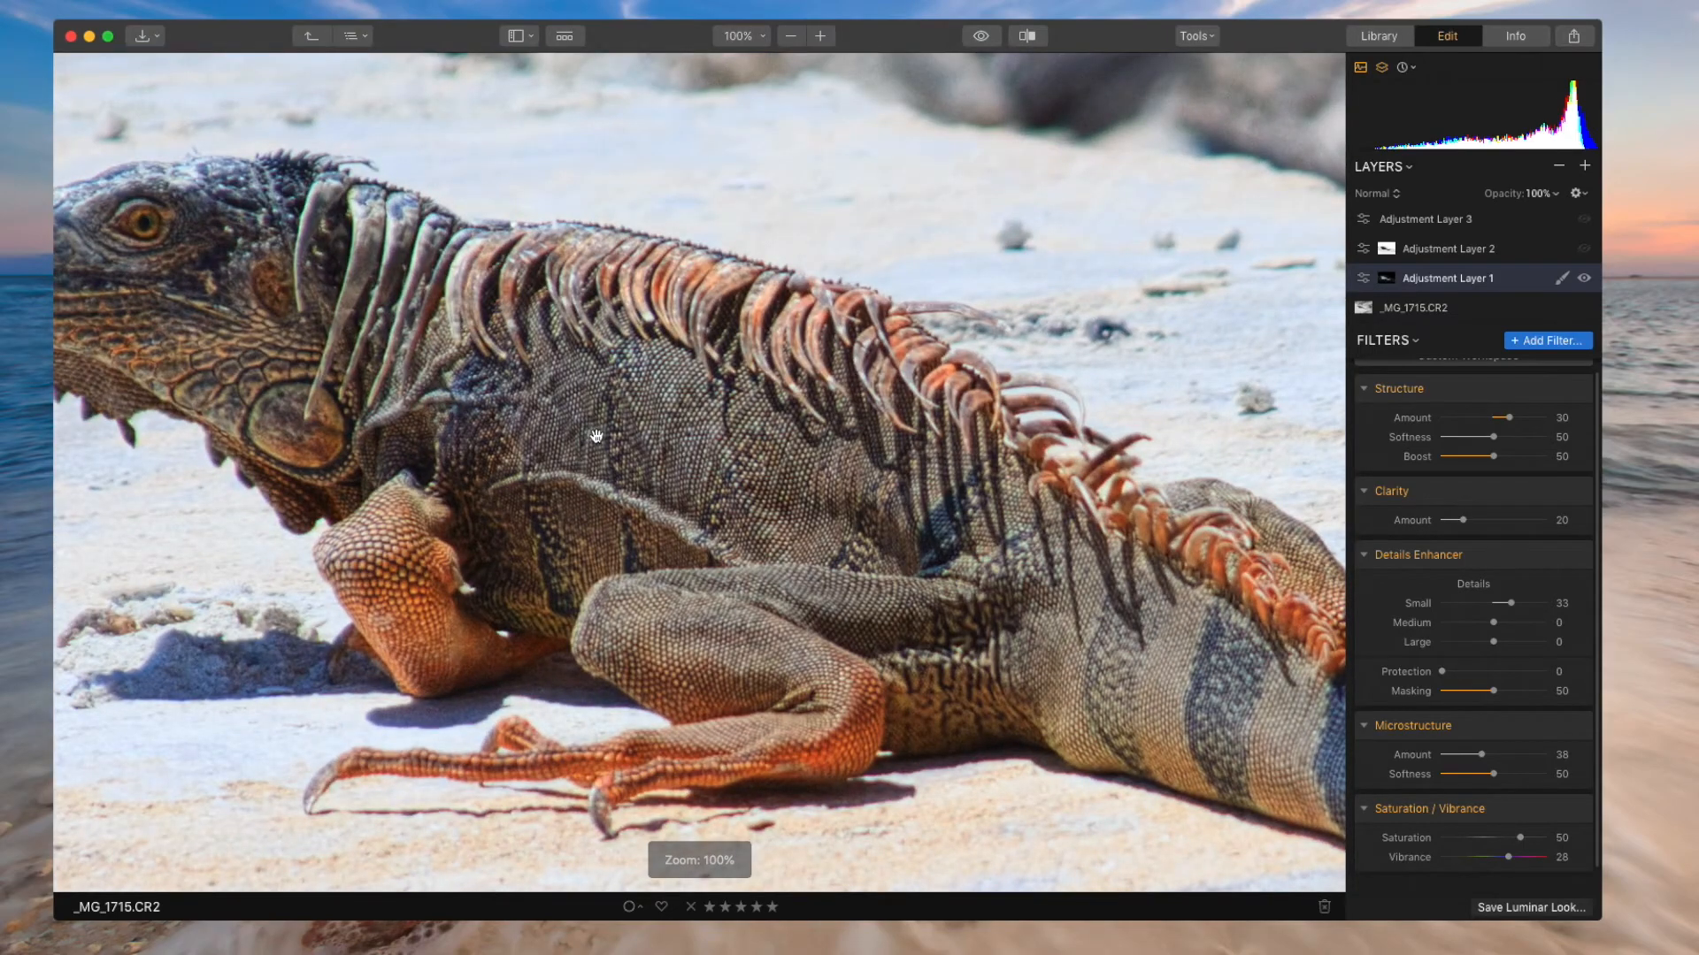
click(577, 435)
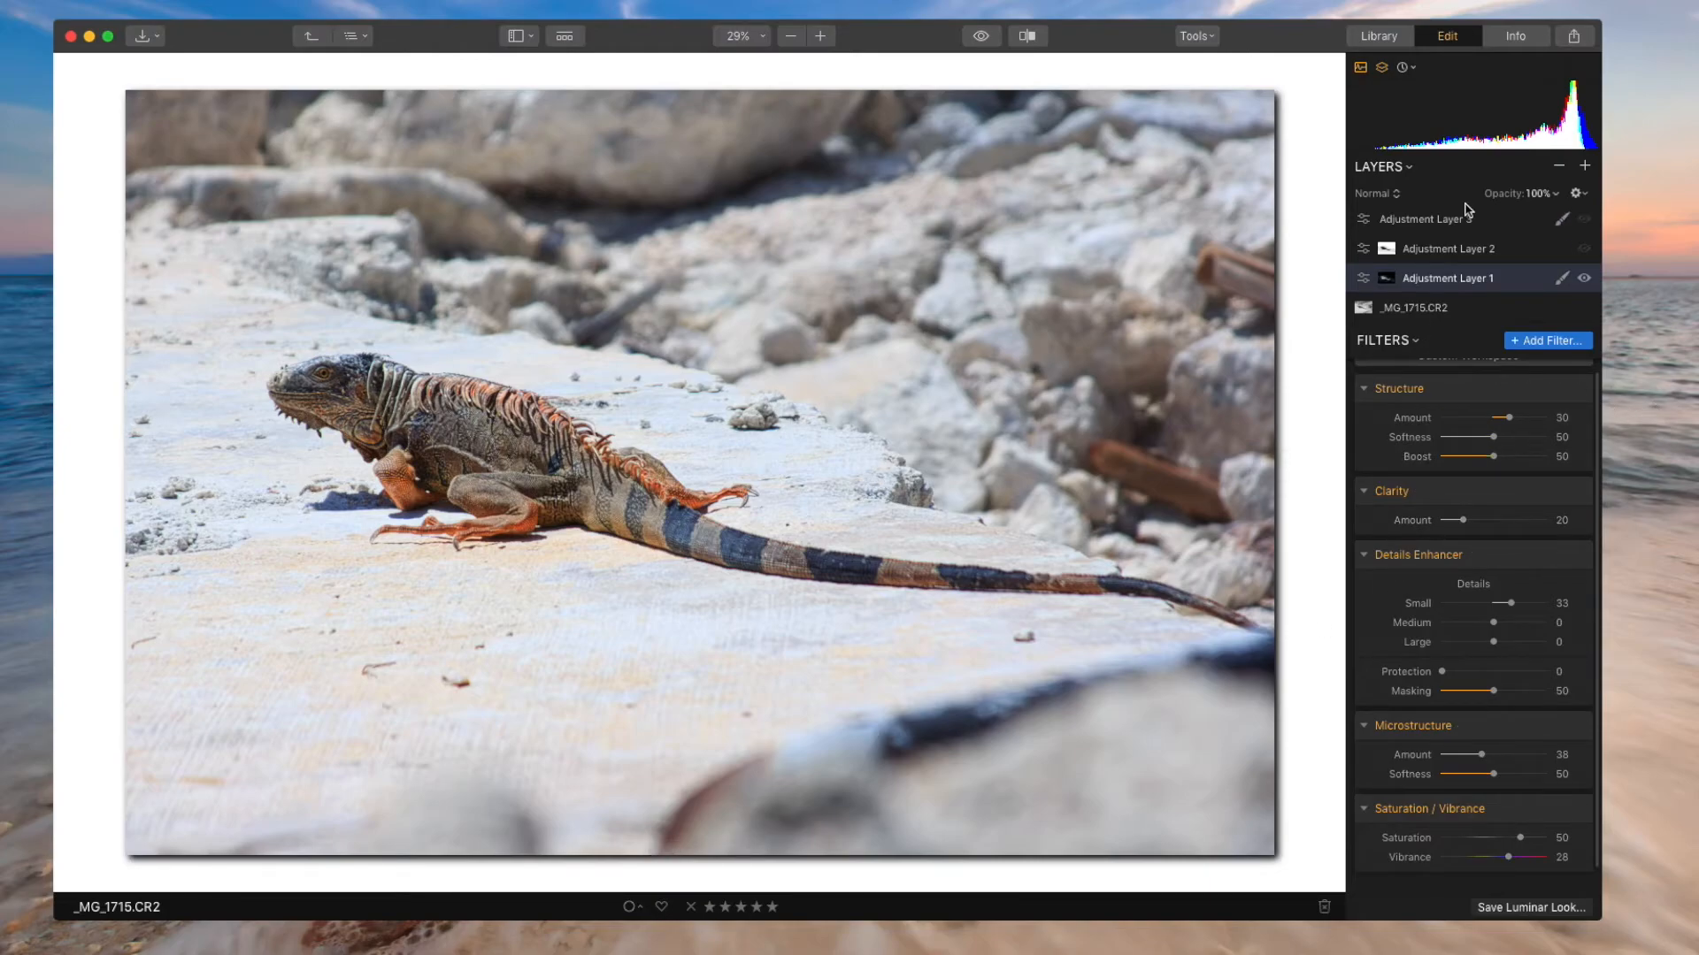
Set the Vignette on Adjustment Layer 3 to Amount -80, Size 65 and Roundness -30.
click(1449, 227)
scroll(1452, 626, down, 5)
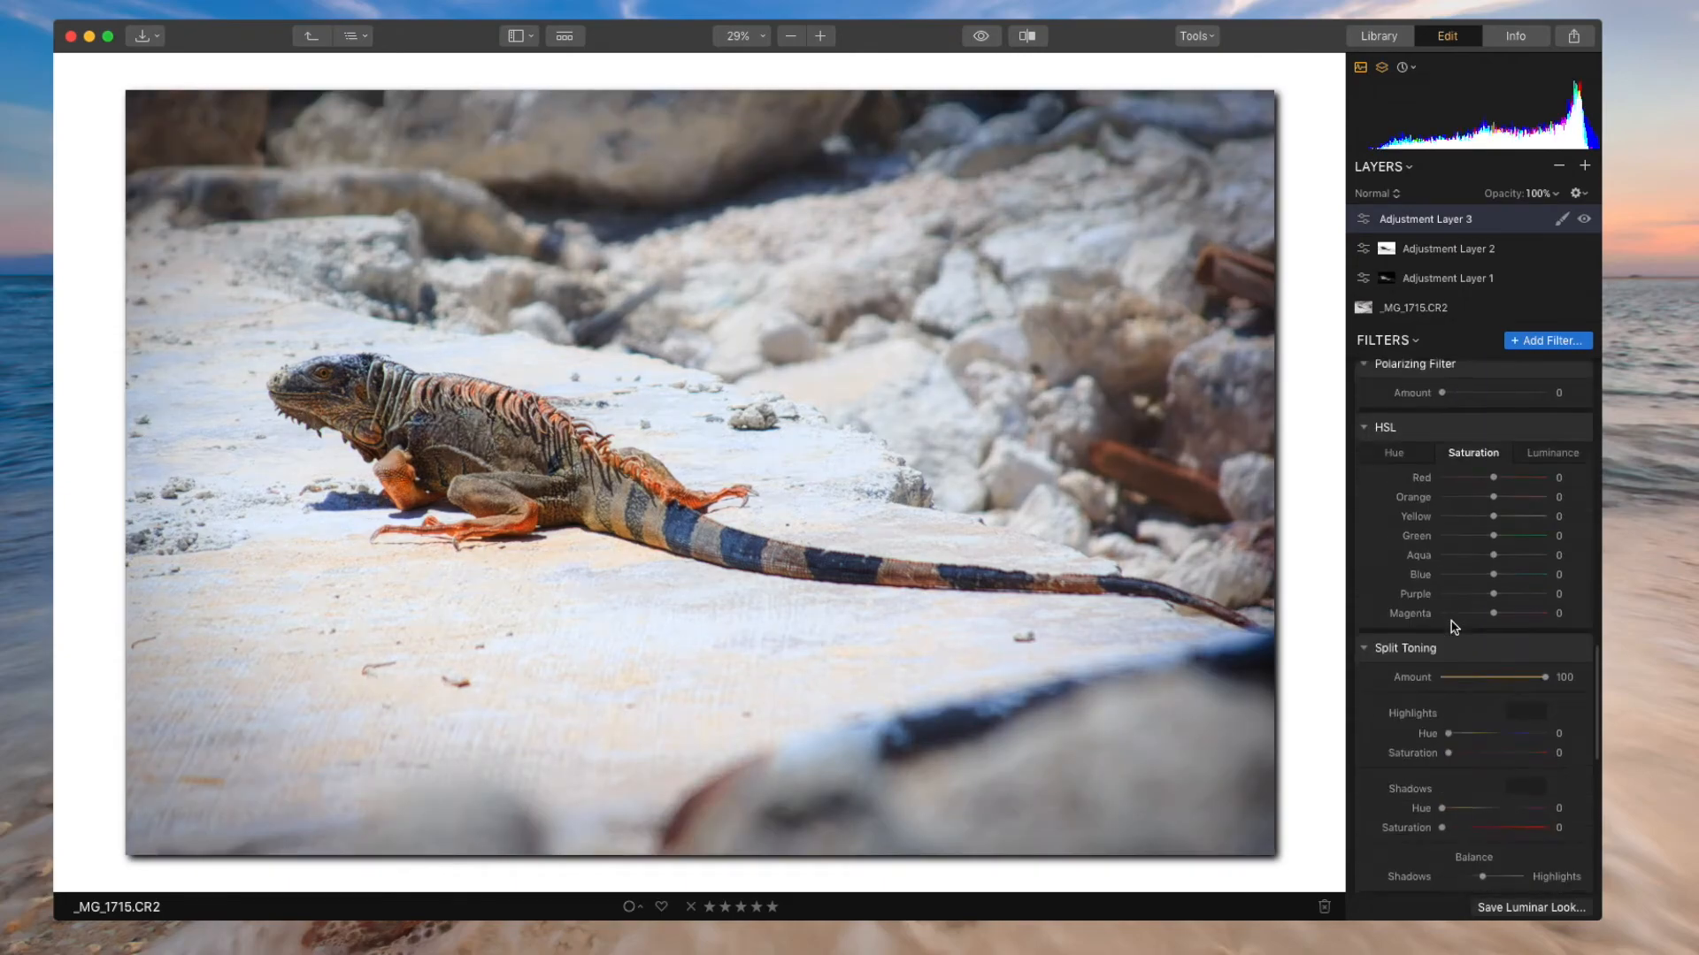
scroll(1506, 737, down, 8)
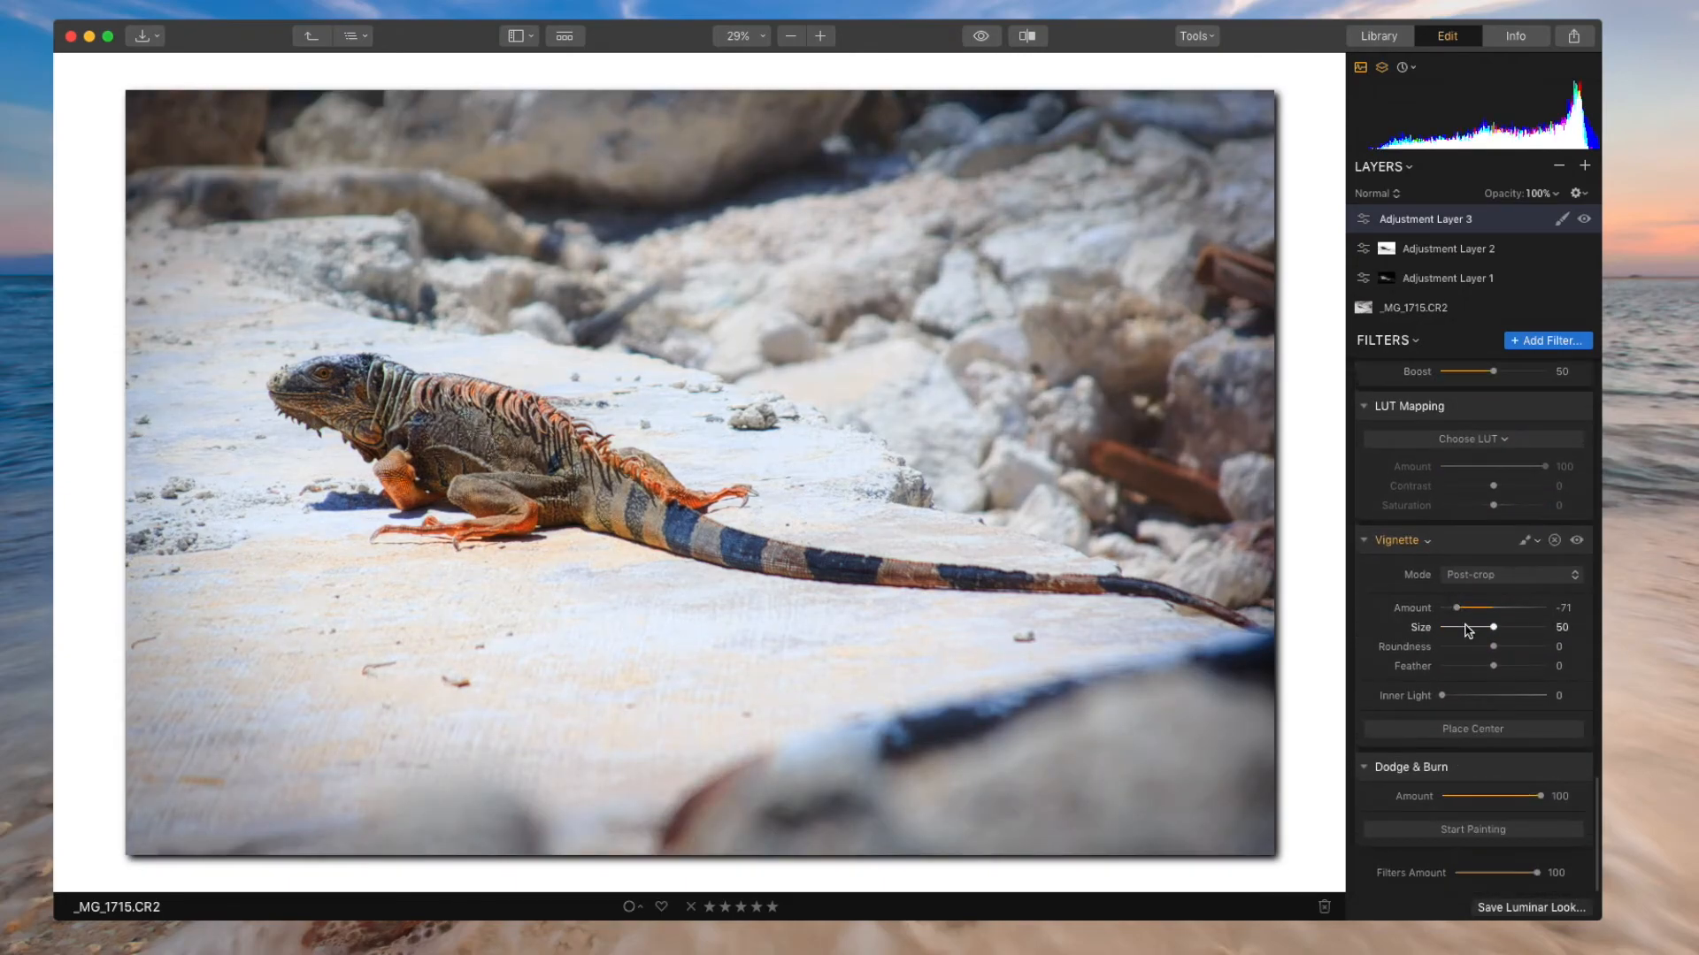
drag(1459, 611, 1478, 646)
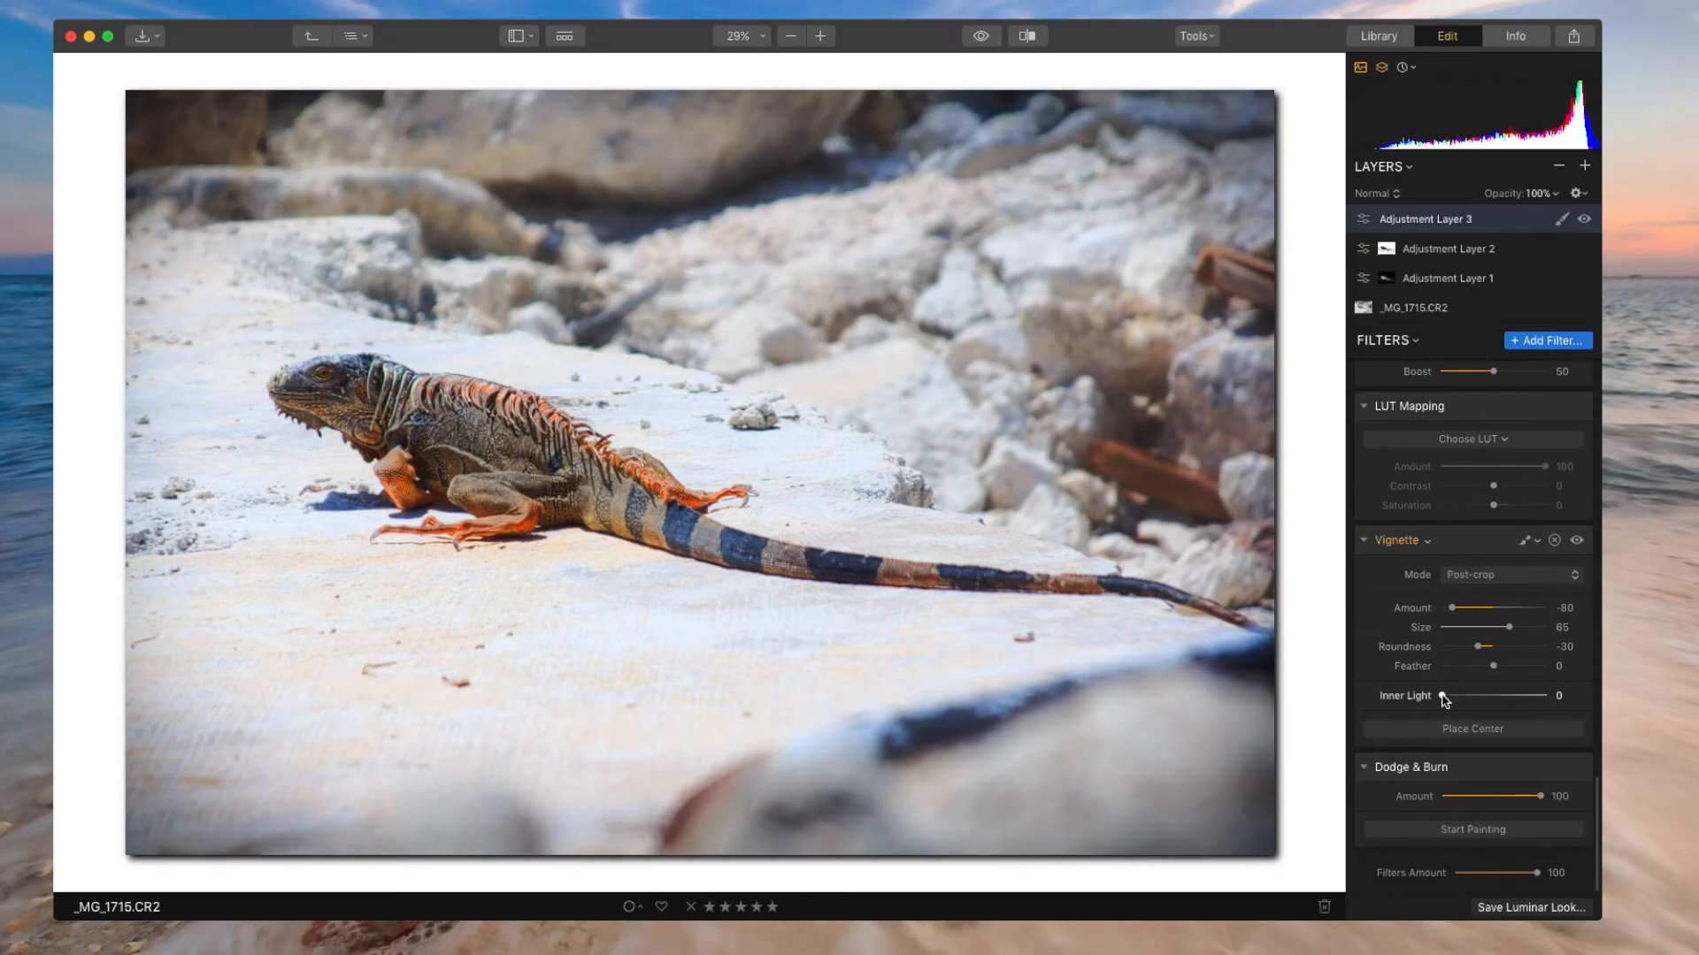
Place the vignette's center on the rear of the iguana's body and set the Vignette Roundness to -19.
click(1473, 728)
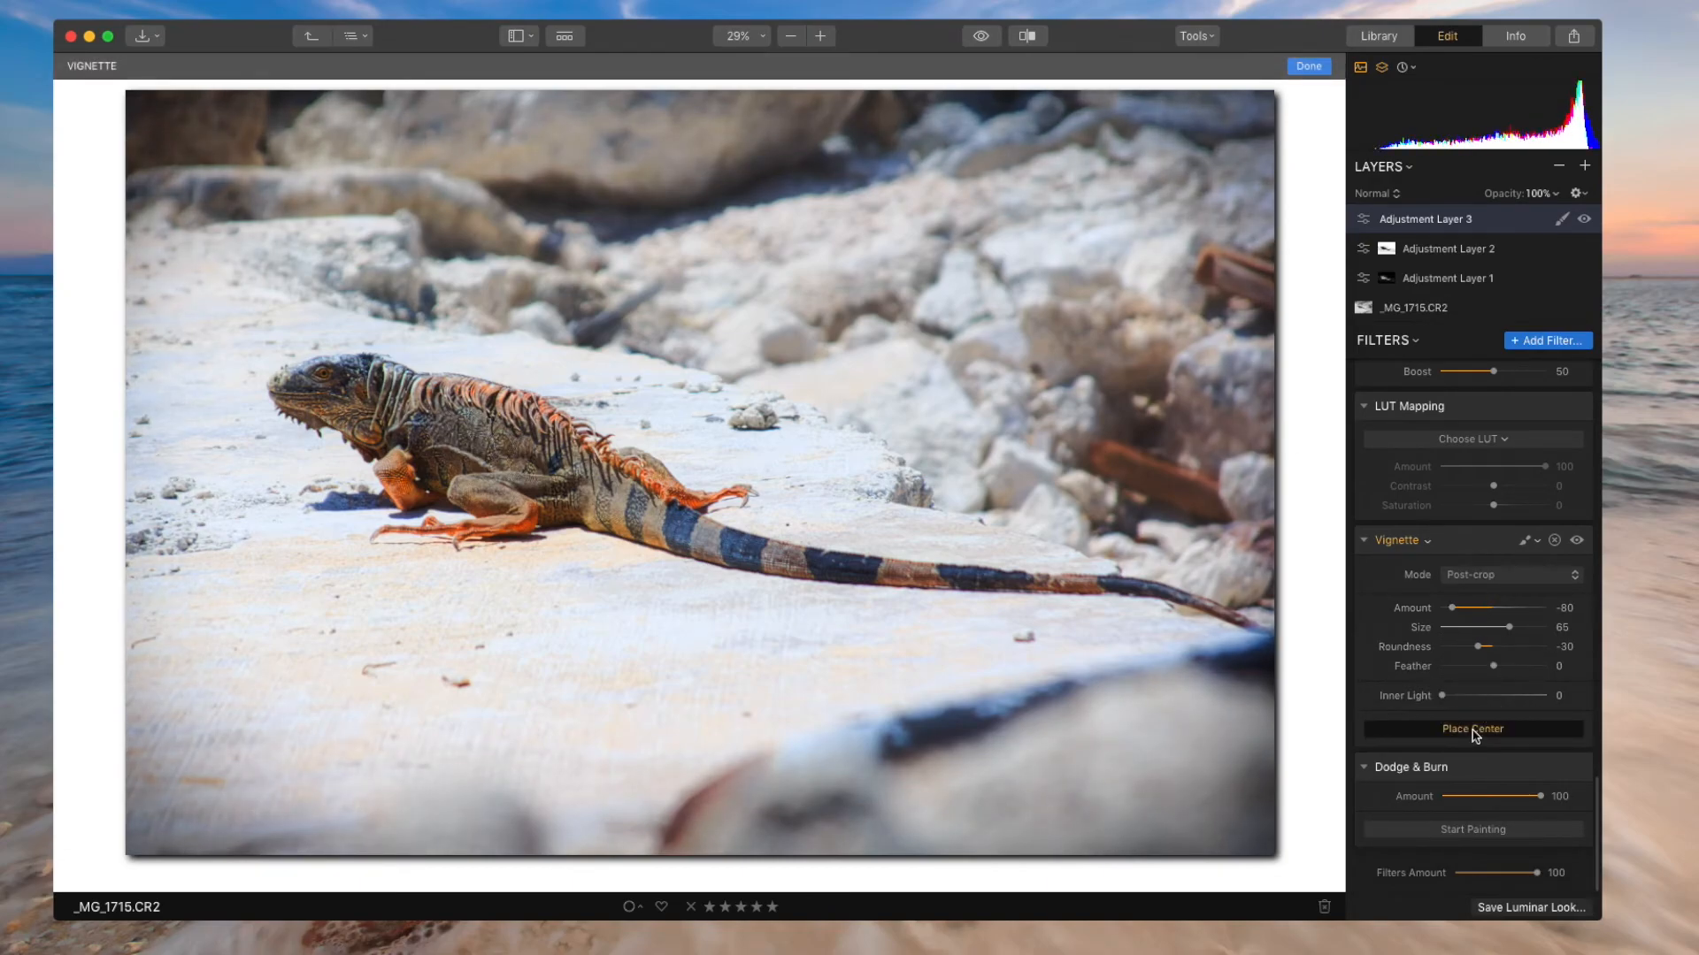
click(560, 468)
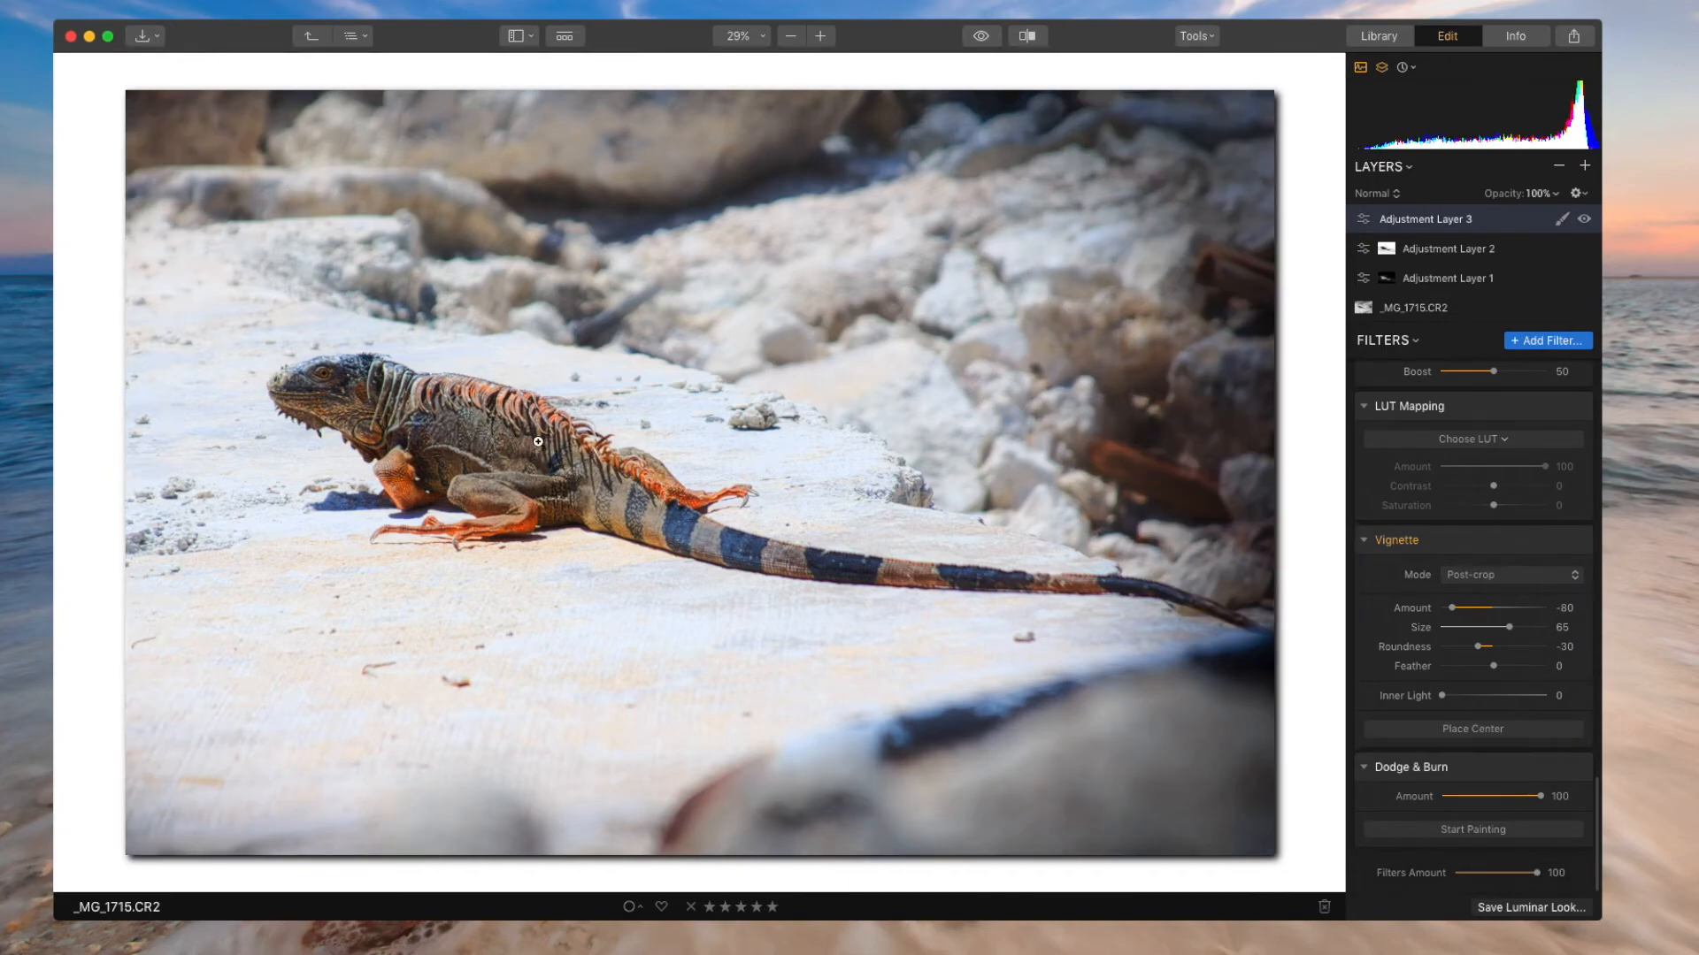
click(1473, 728)
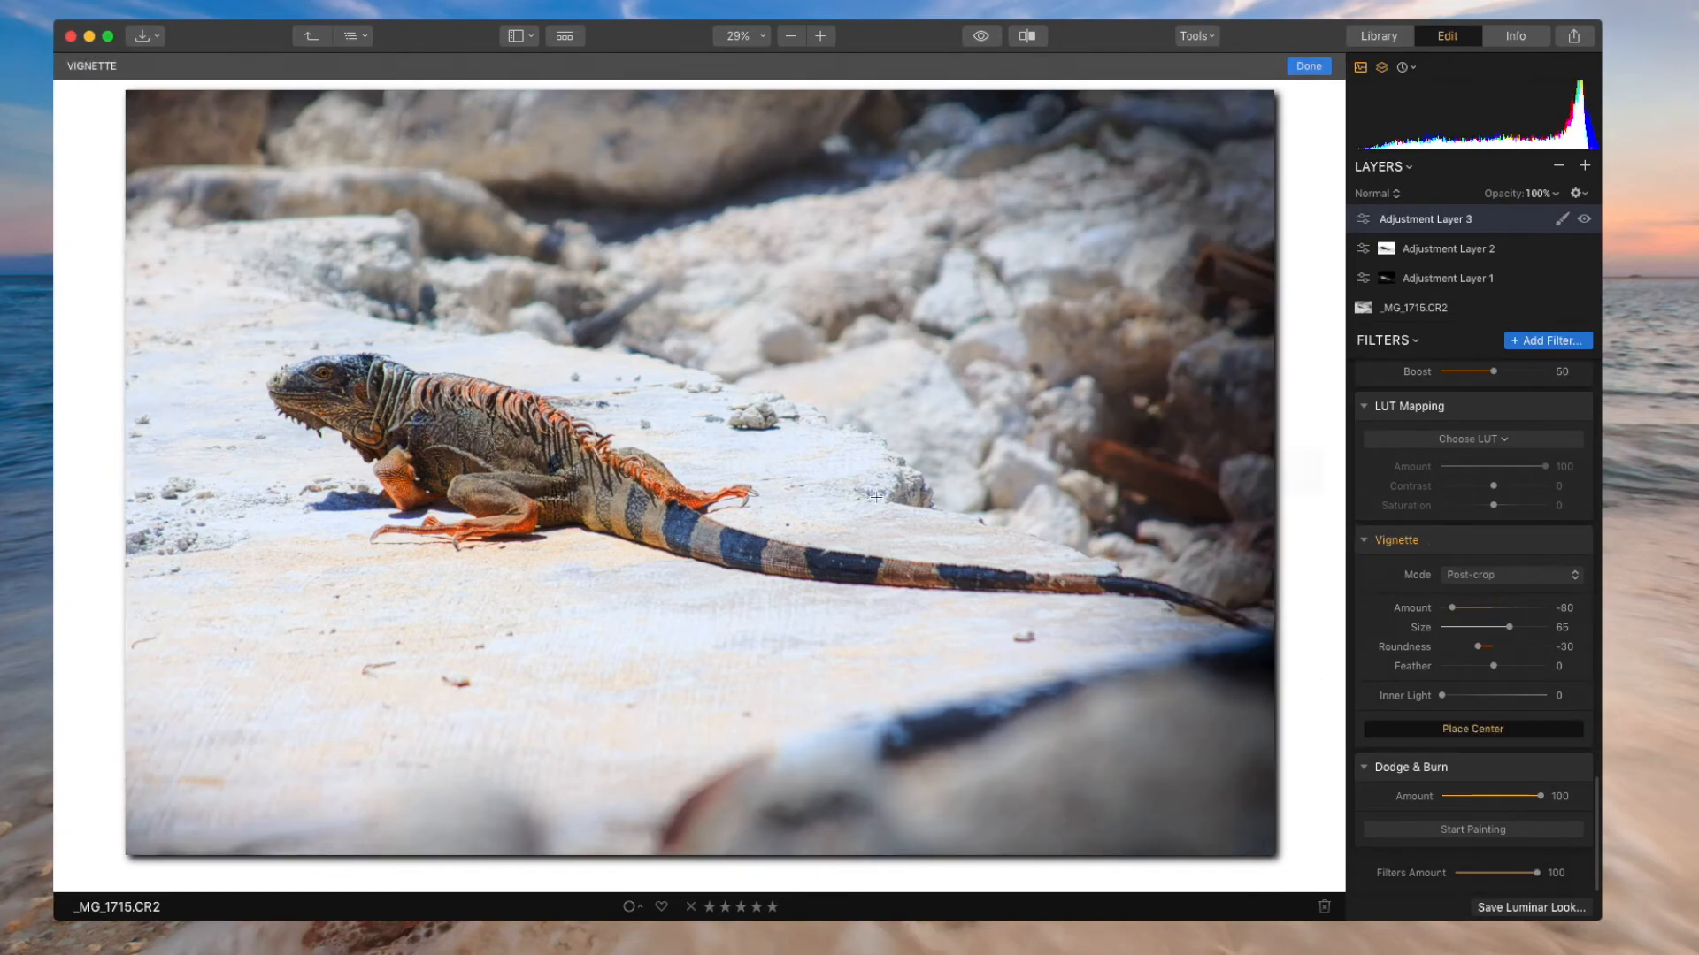
click(644, 484)
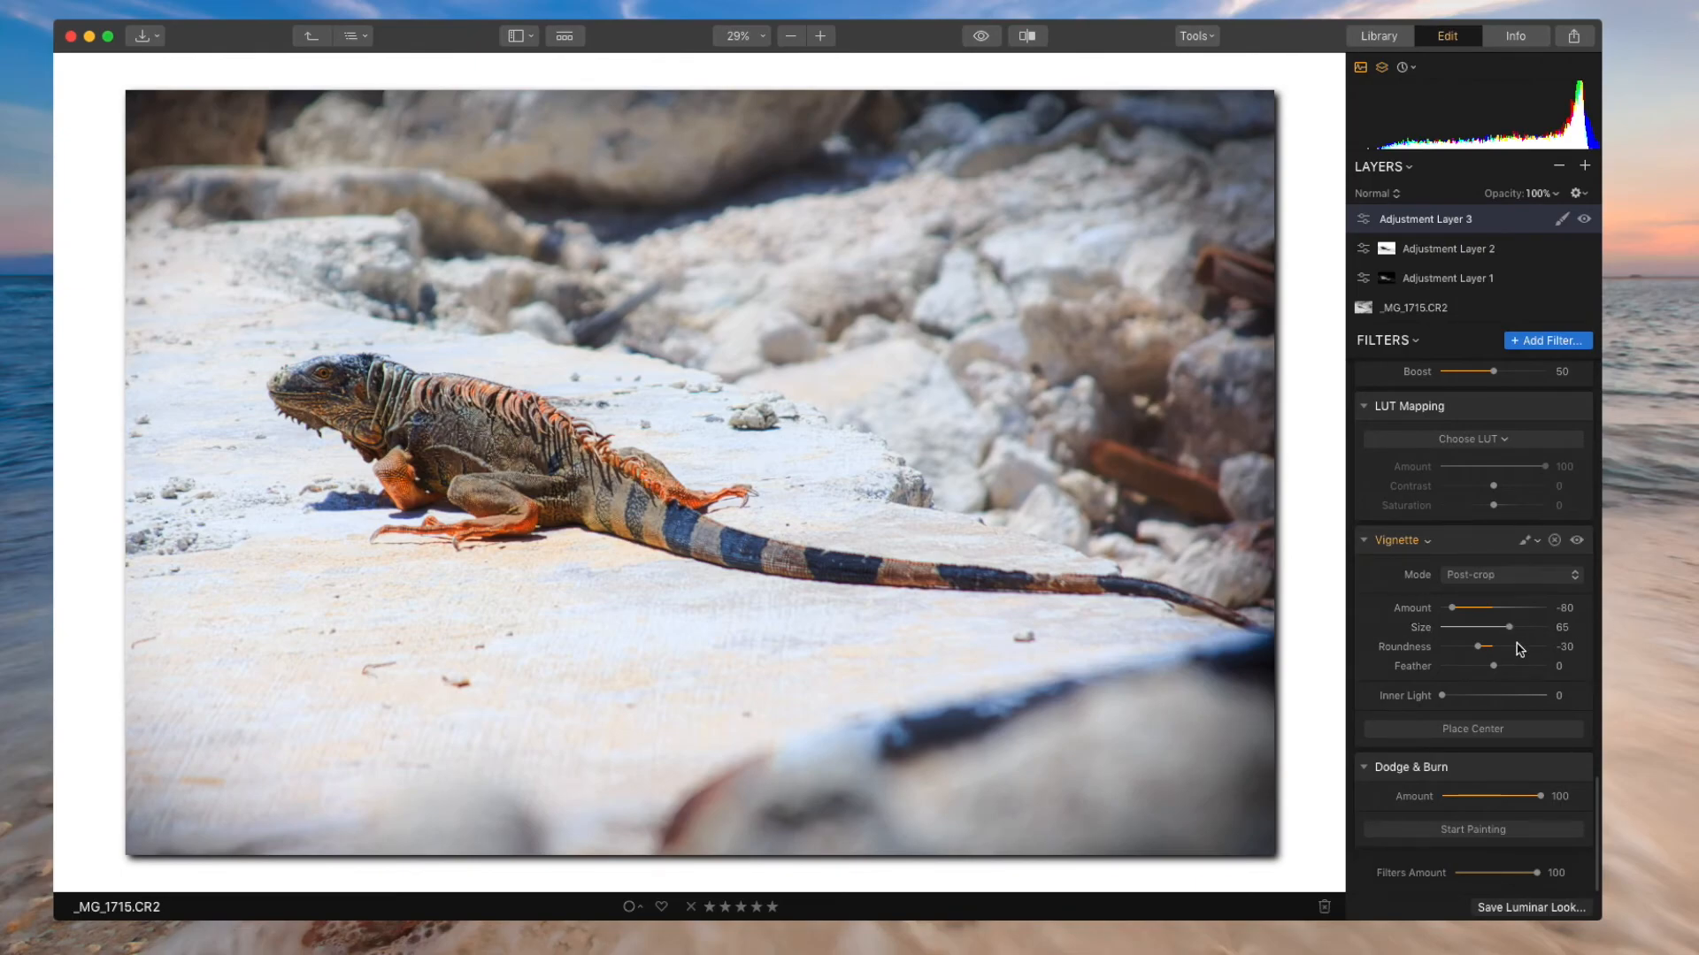
drag(1479, 650, 1486, 653)
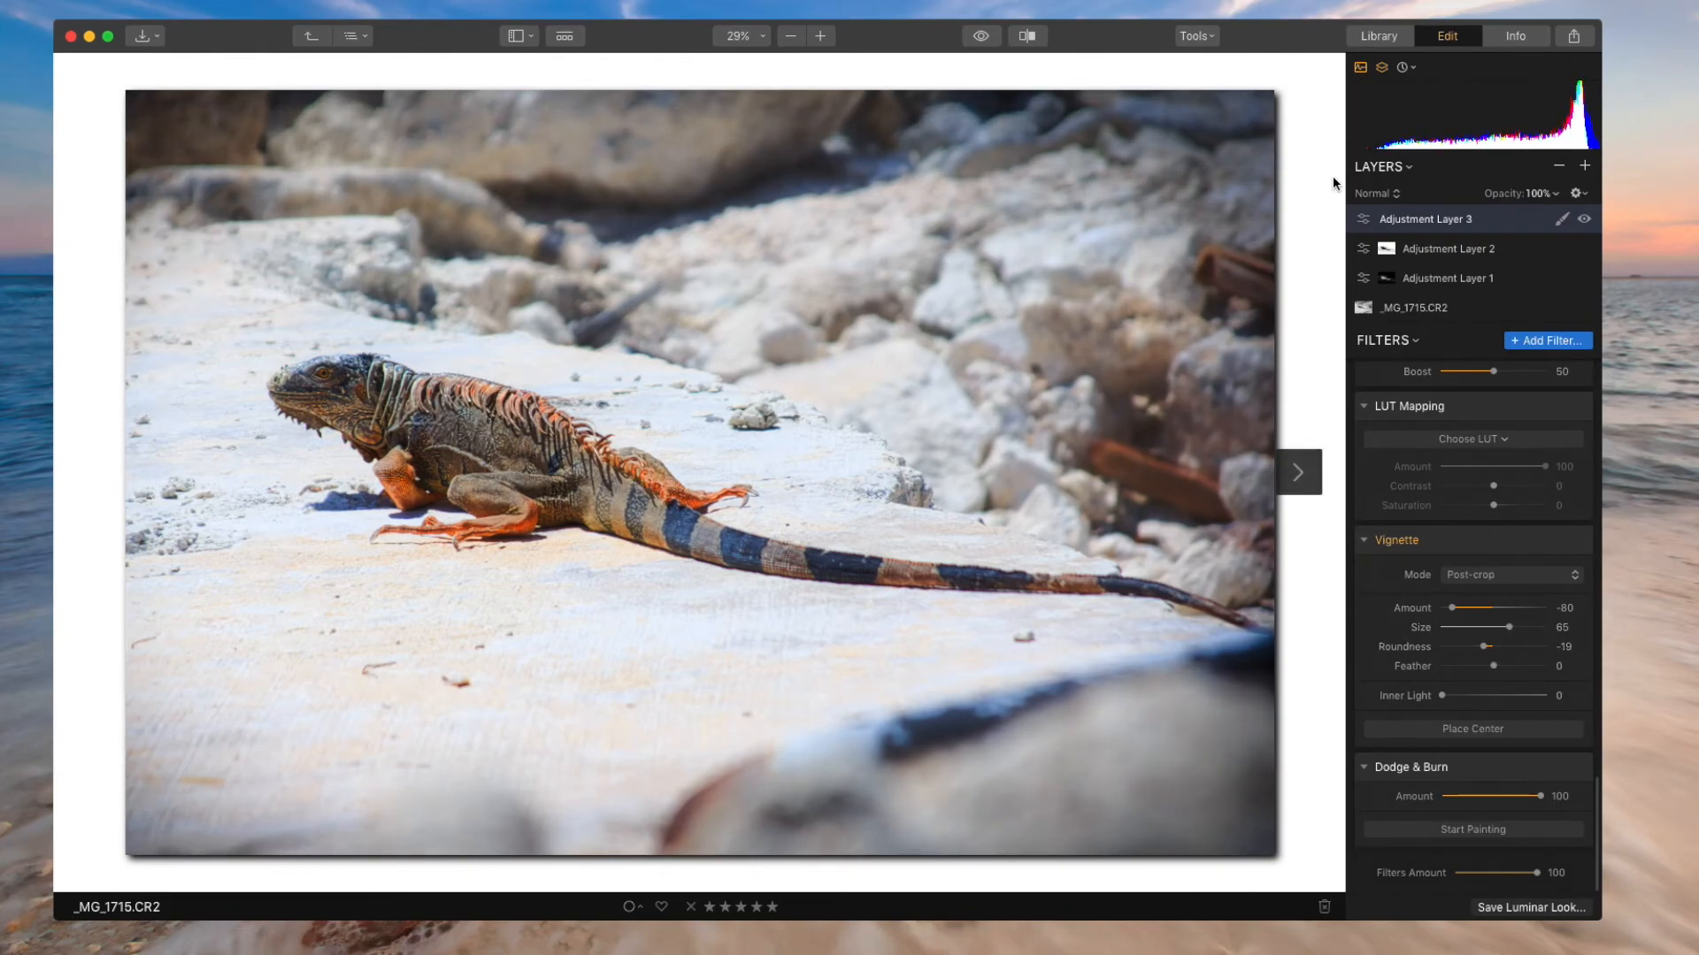
Compare the photo before and after editing without the side panel, and examine the iguana from head to tail at 100%.
click(1444, 37)
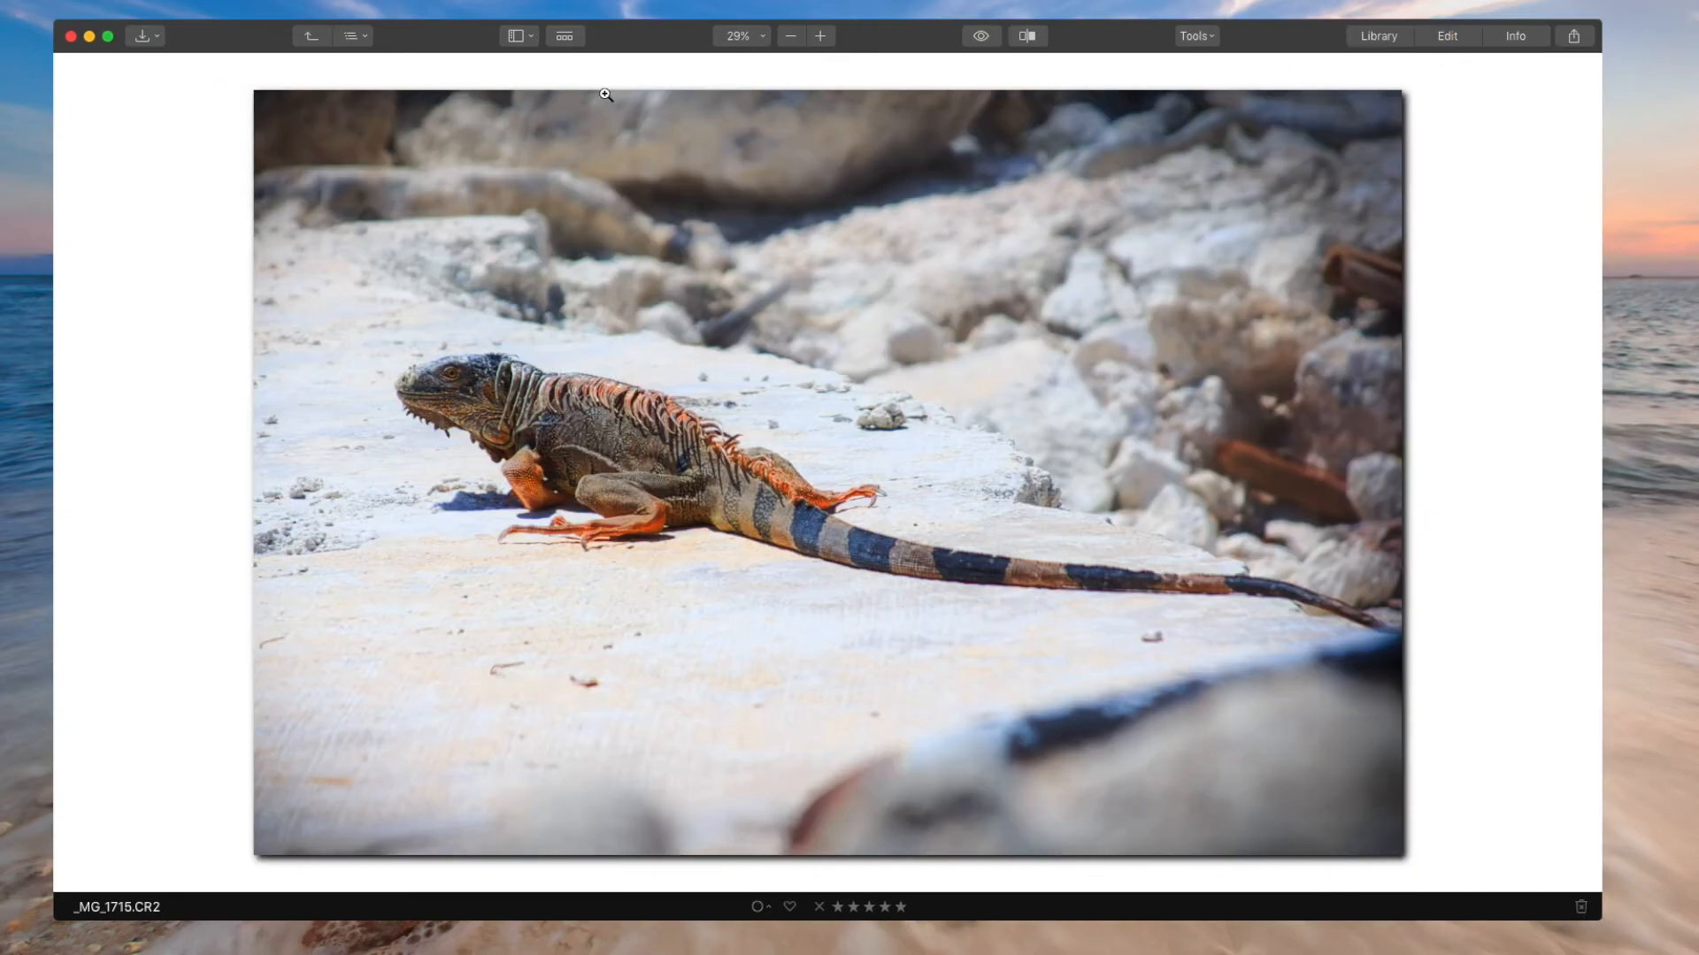
click(1025, 37)
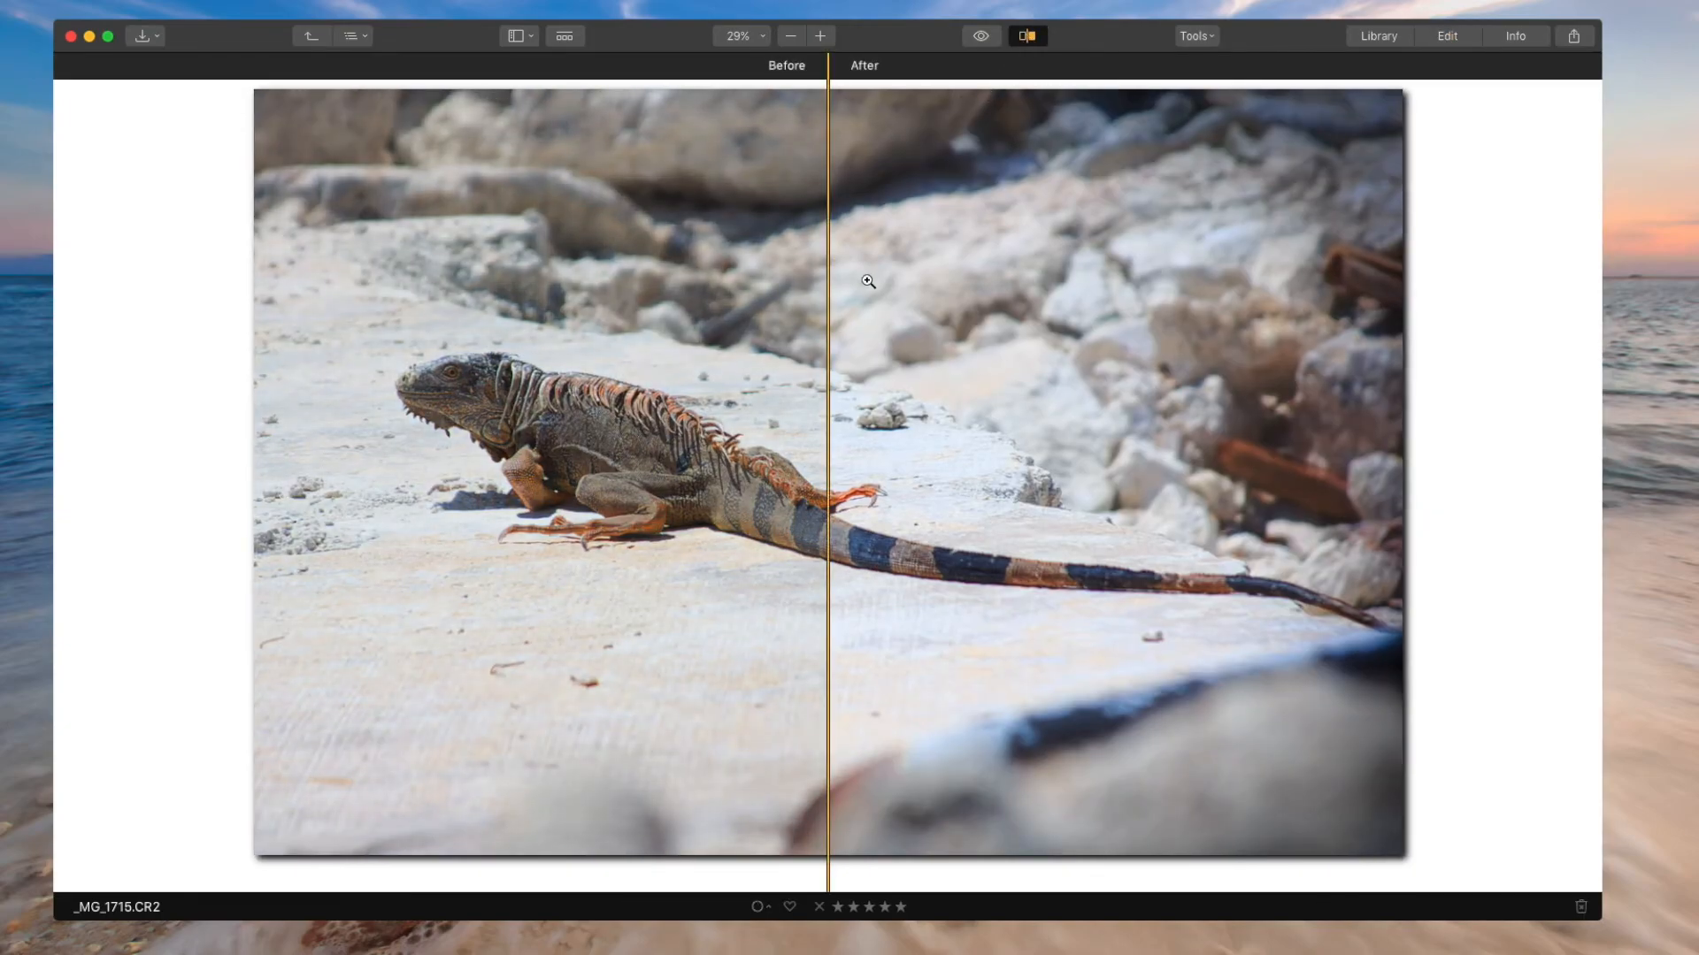
drag(827, 322, 497, 347)
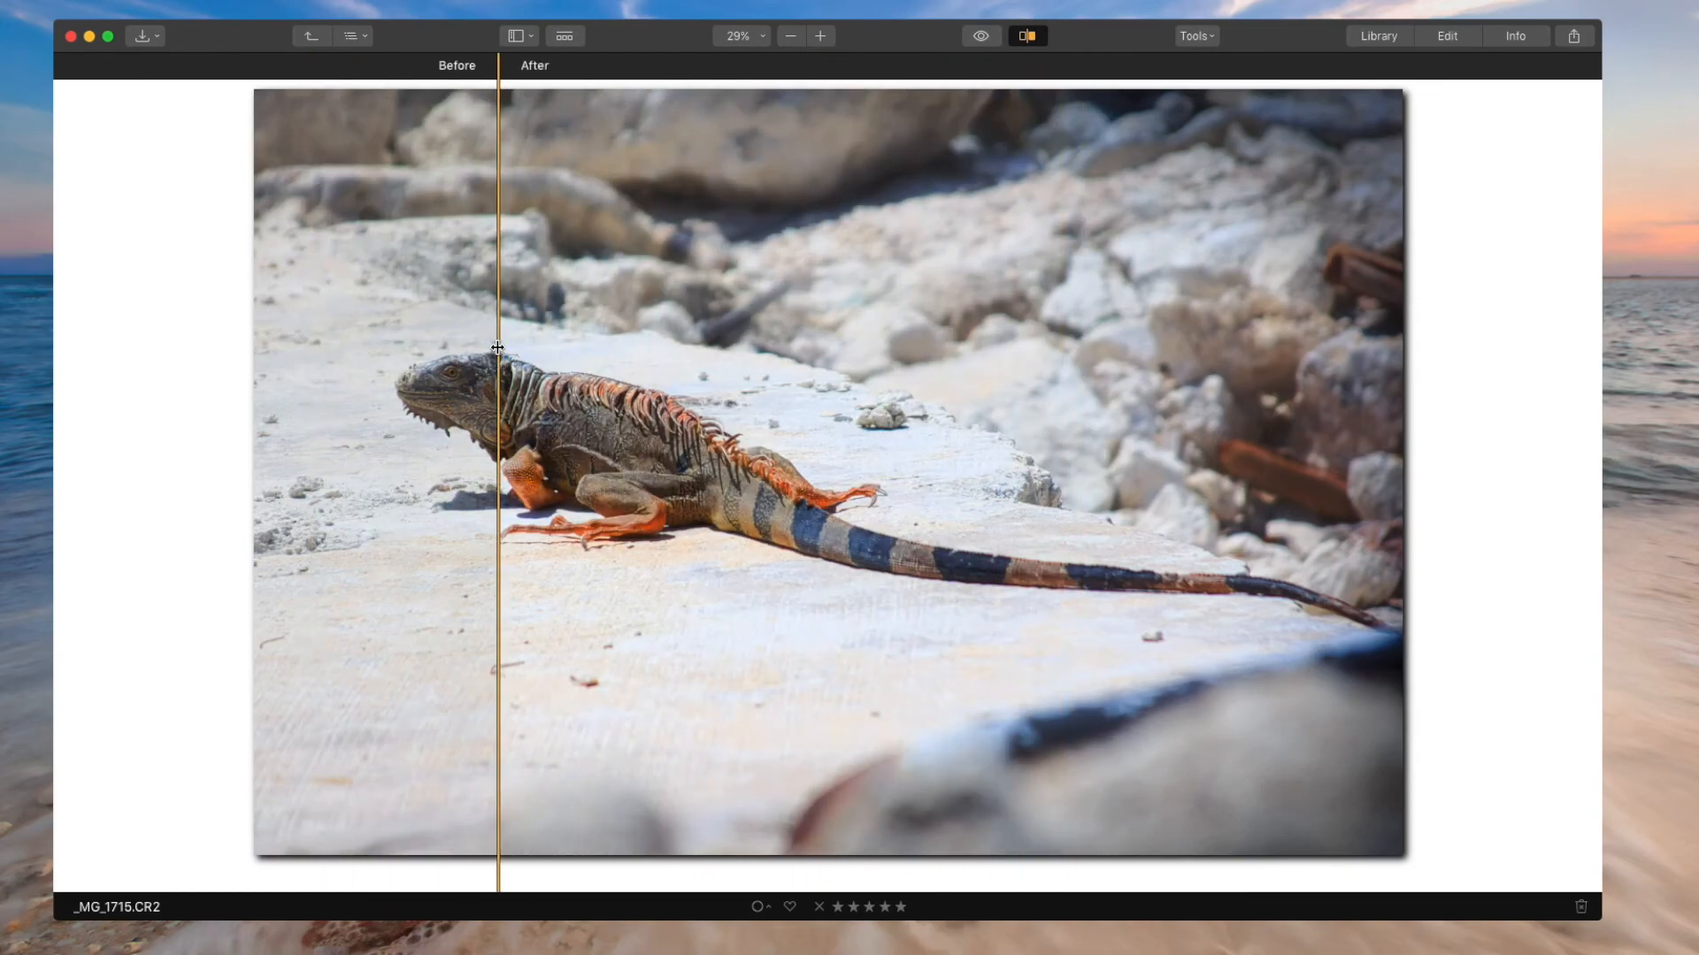
click(1025, 37)
click(766, 471)
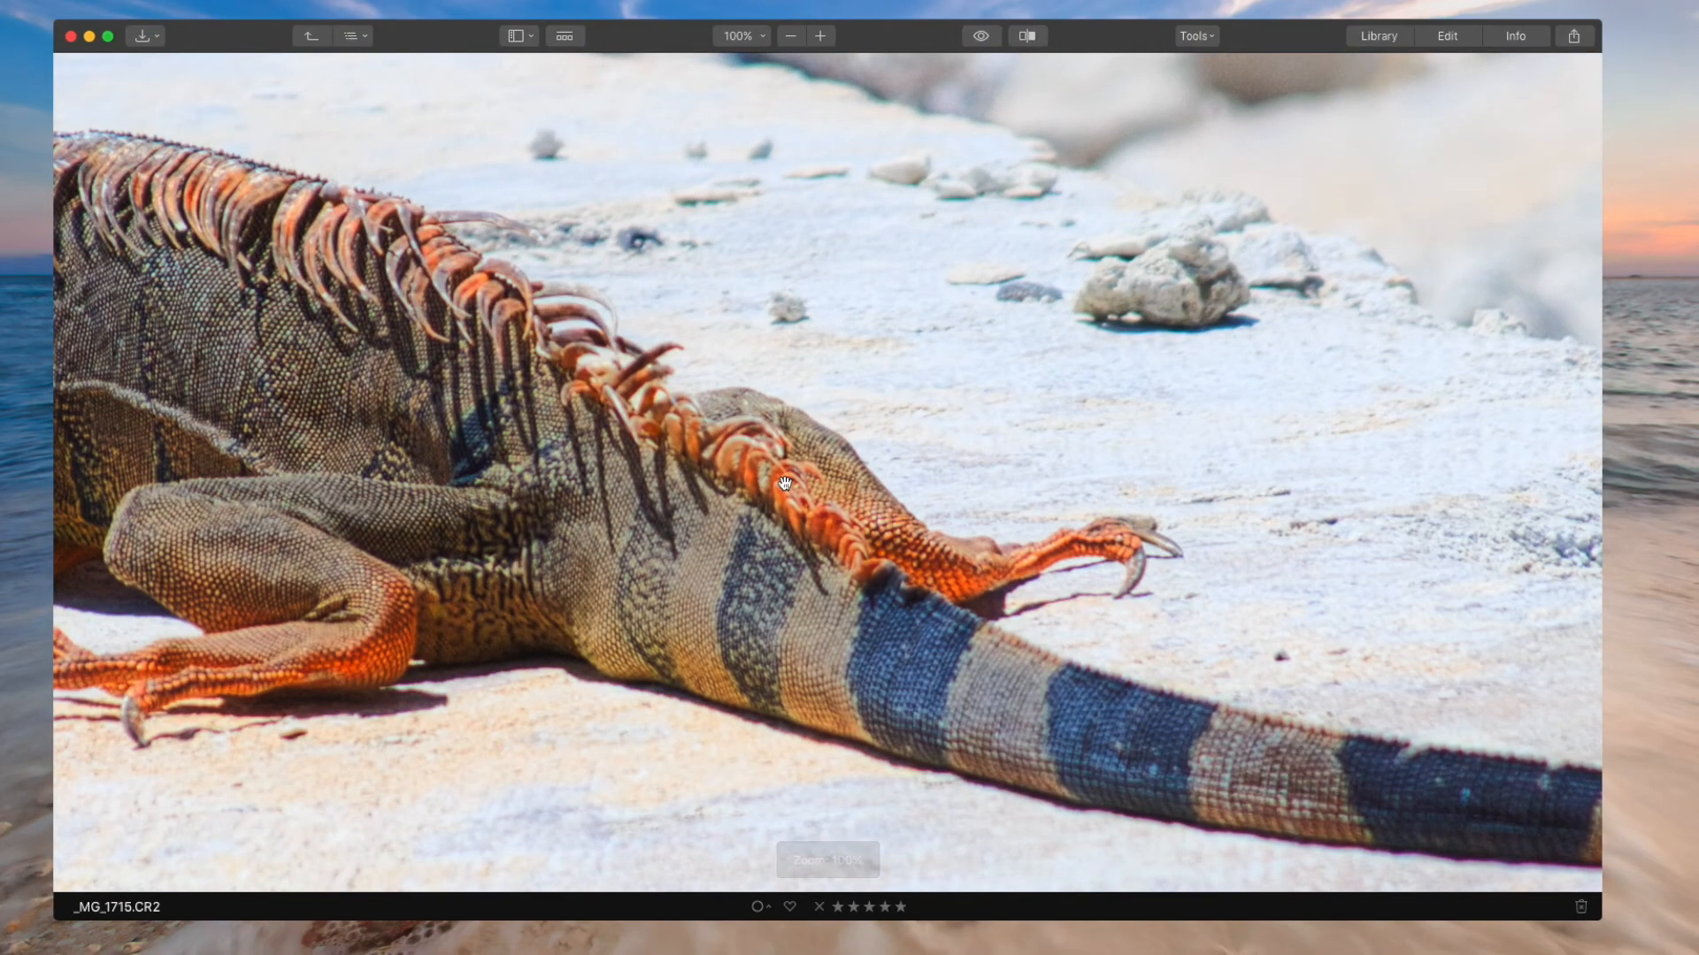
drag(514, 405, 1155, 546)
drag(1024, 551, 937, 449)
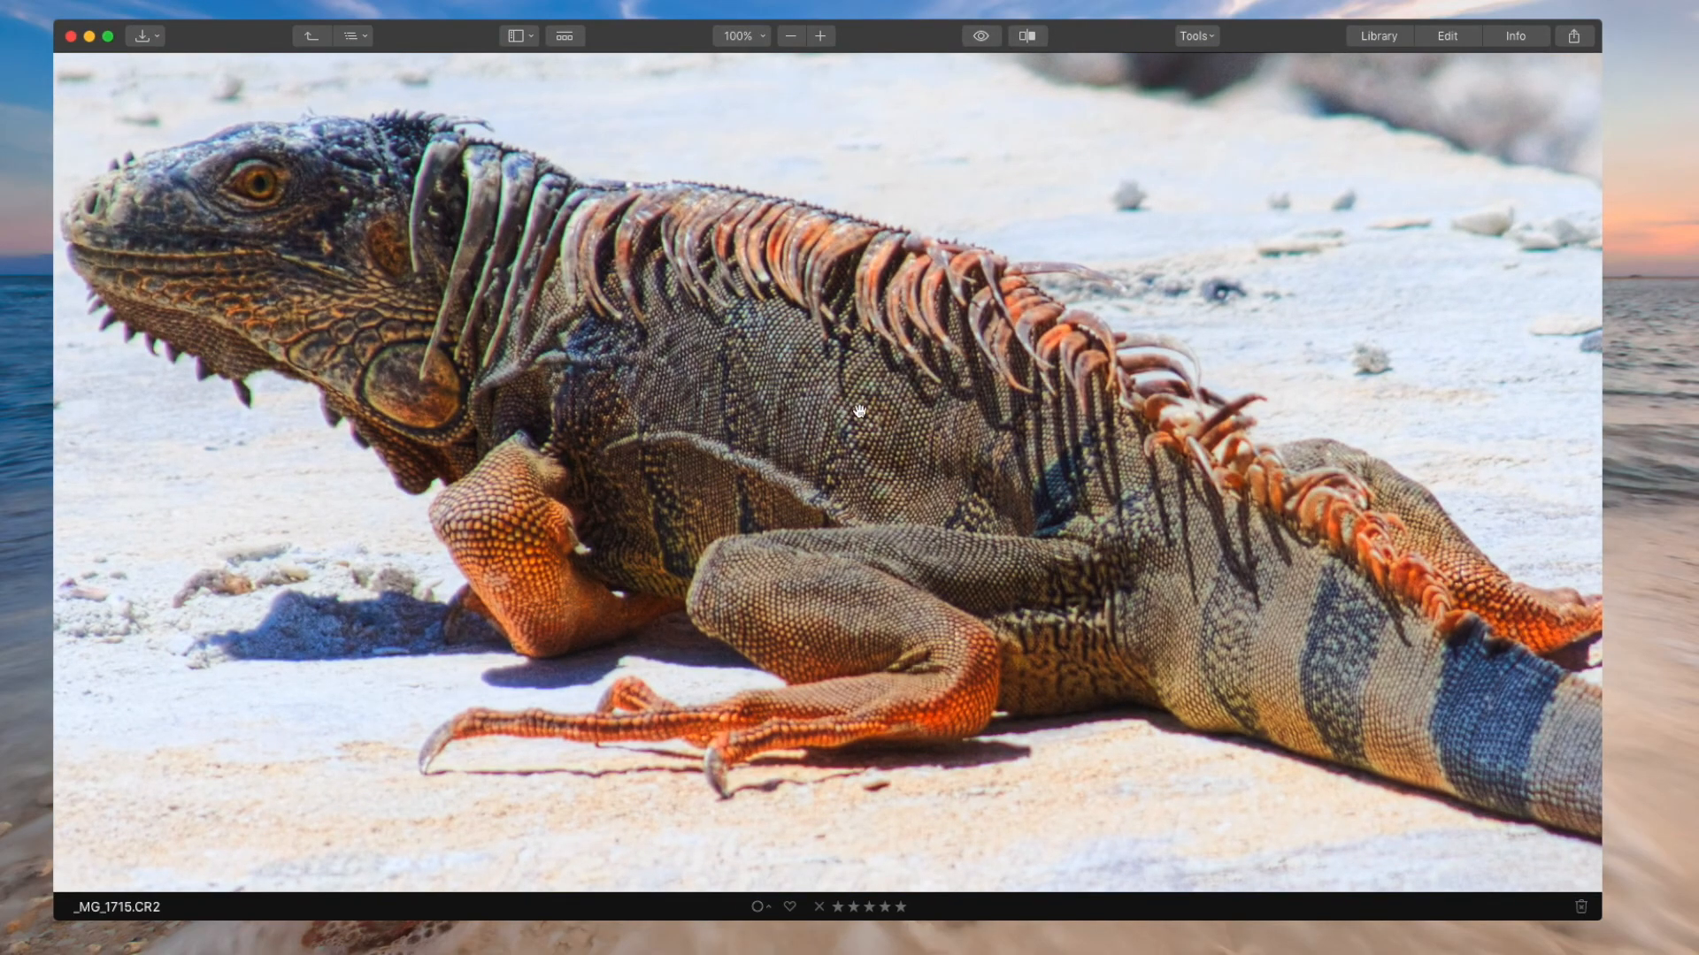
drag(1150, 548, 995, 436)
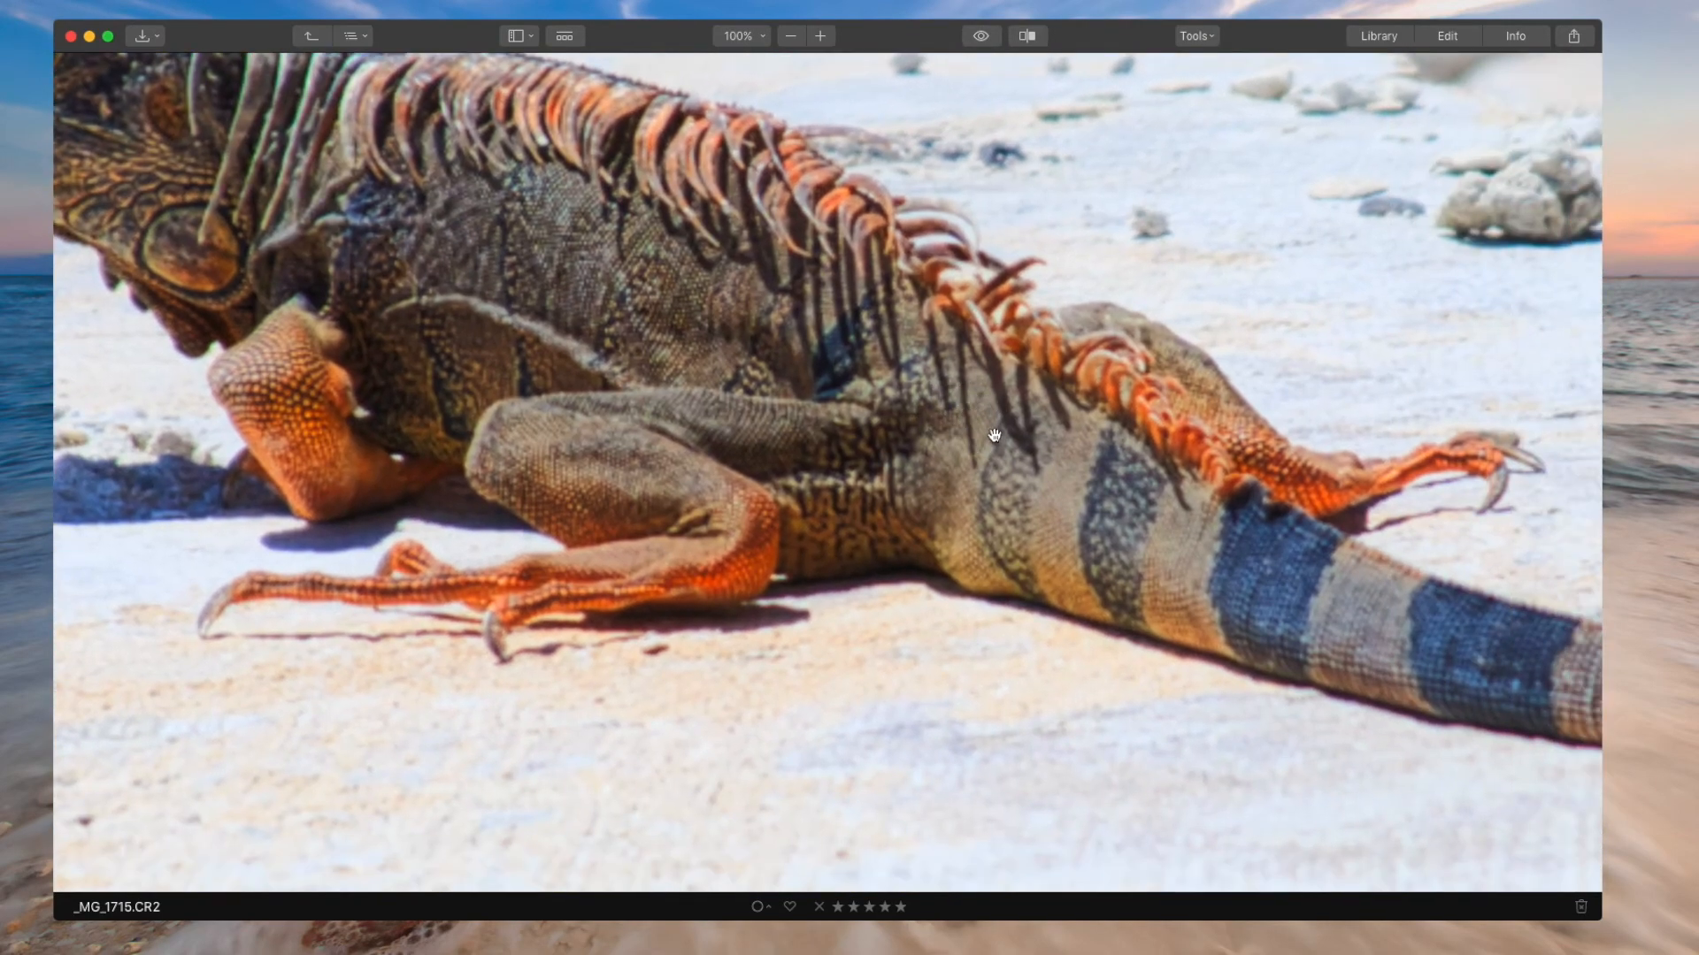
click(651, 413)
Soften the edge darkening by setting the Vignette Amount to -46.
click(1445, 36)
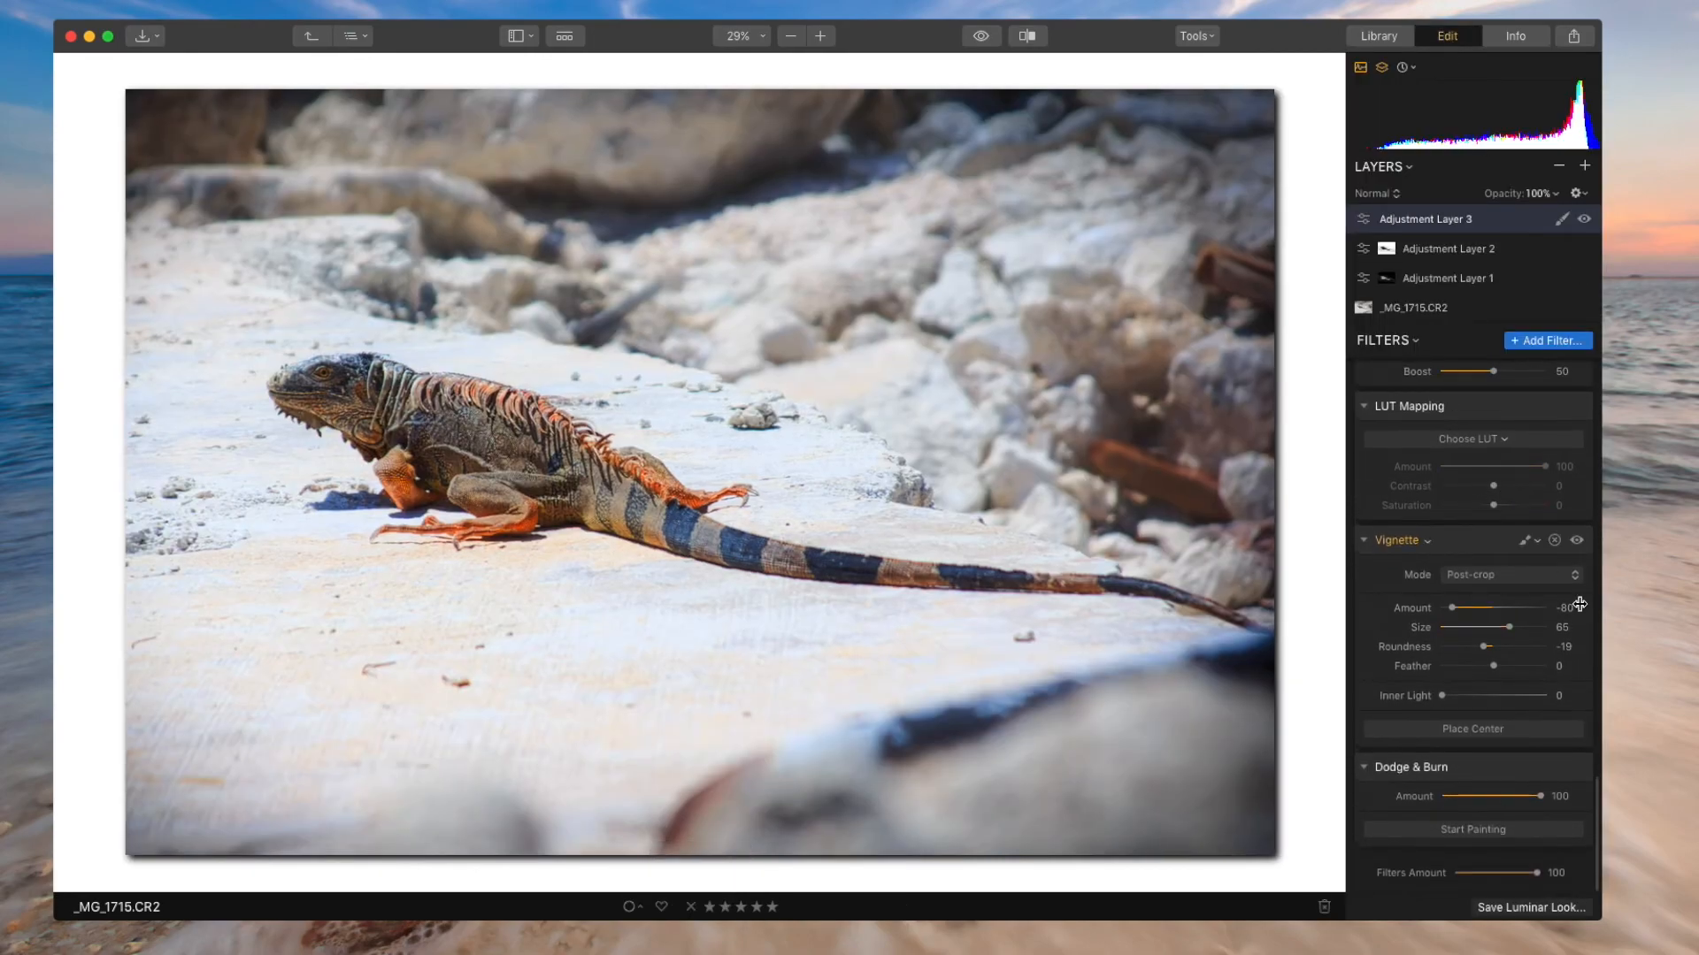
drag(1452, 610, 1462, 611)
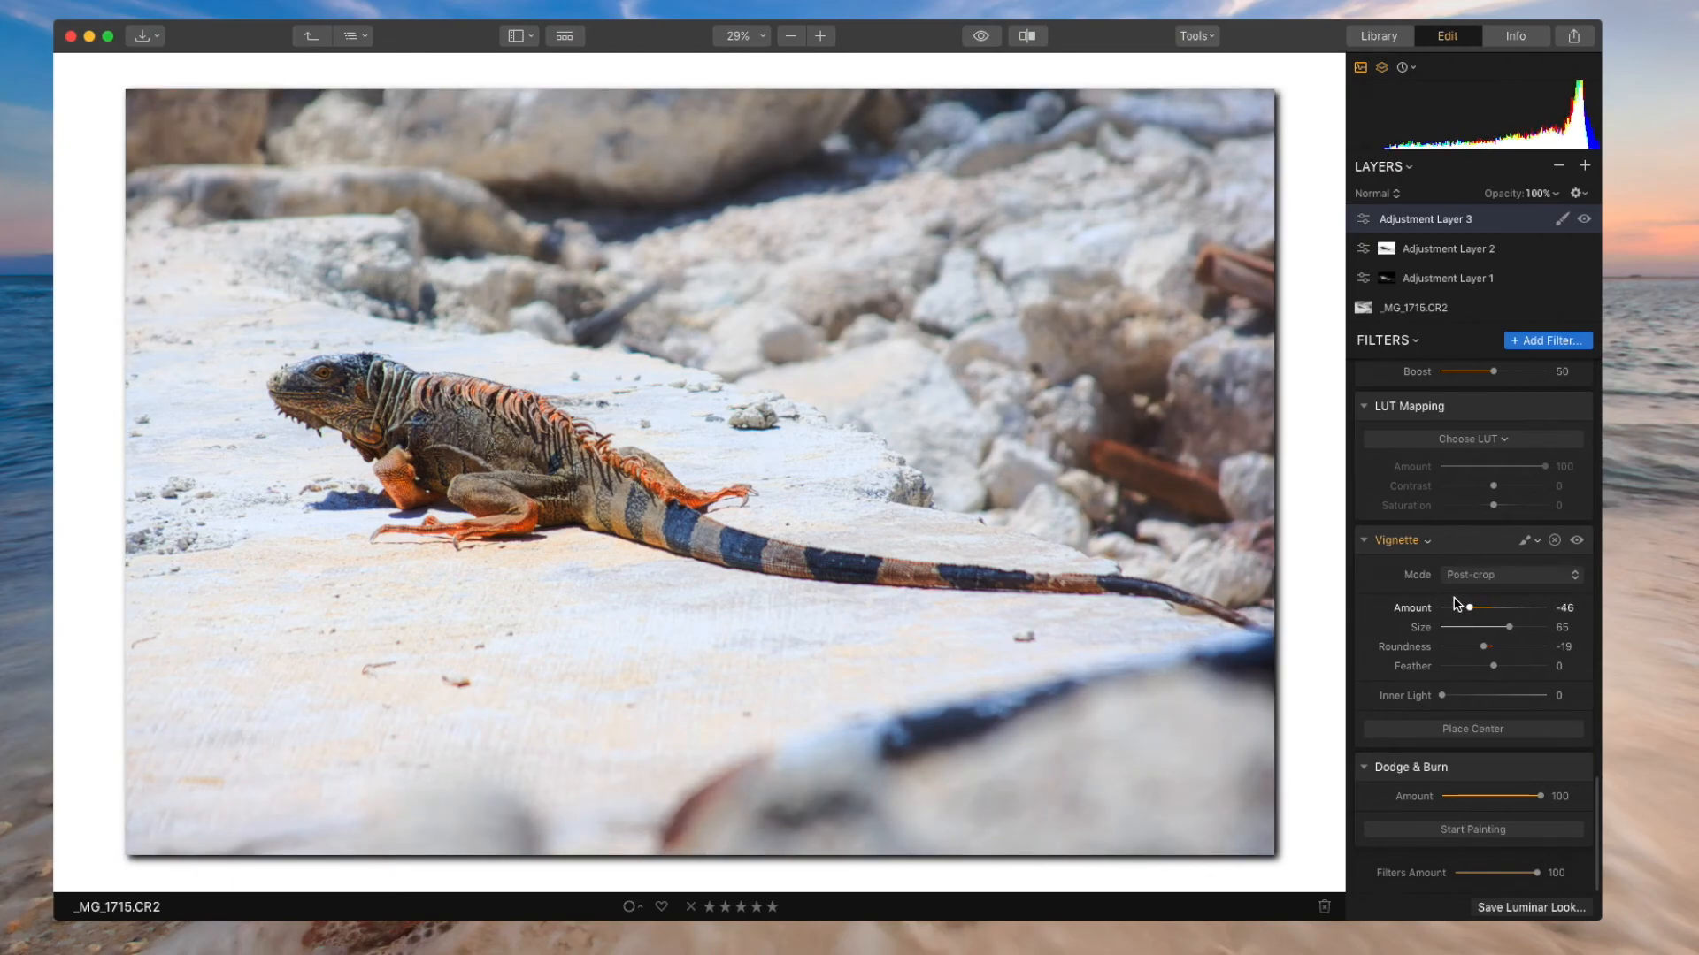
scroll(1457, 607, up, 5)
Set the Saturation on Adjustment Layer 1 to 21 and check the iguana's head at 100% with all layers applied.
click(1461, 279)
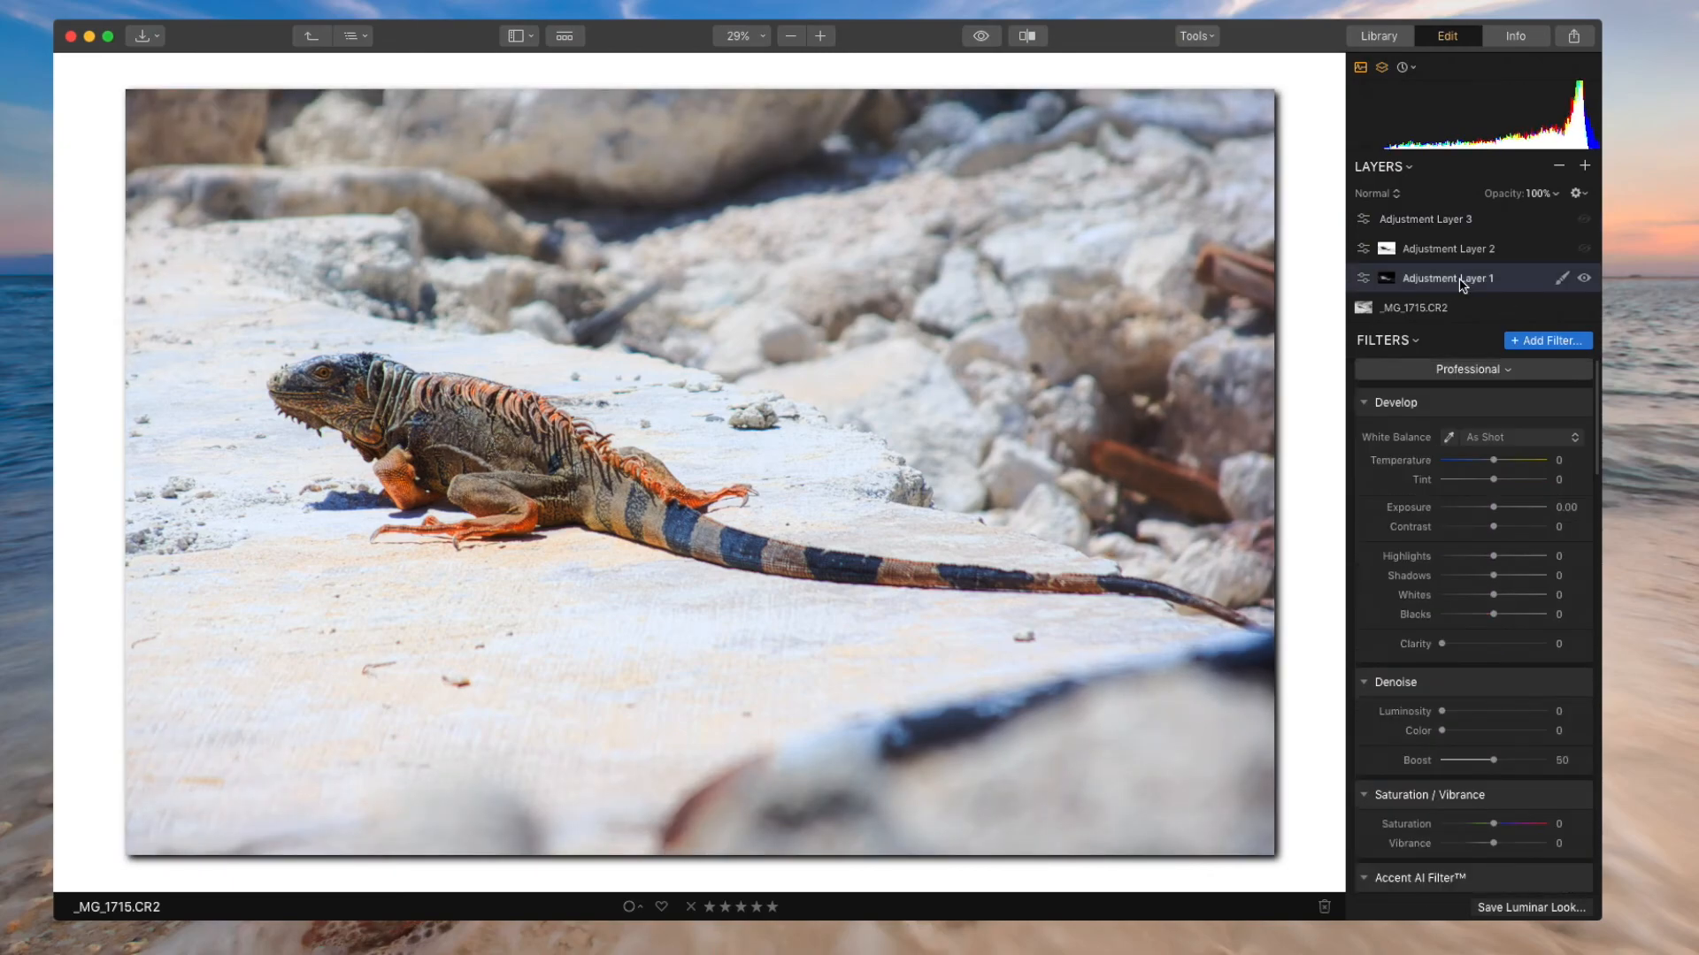
scroll(1515, 679, down, 2)
drag(1521, 834, 1505, 837)
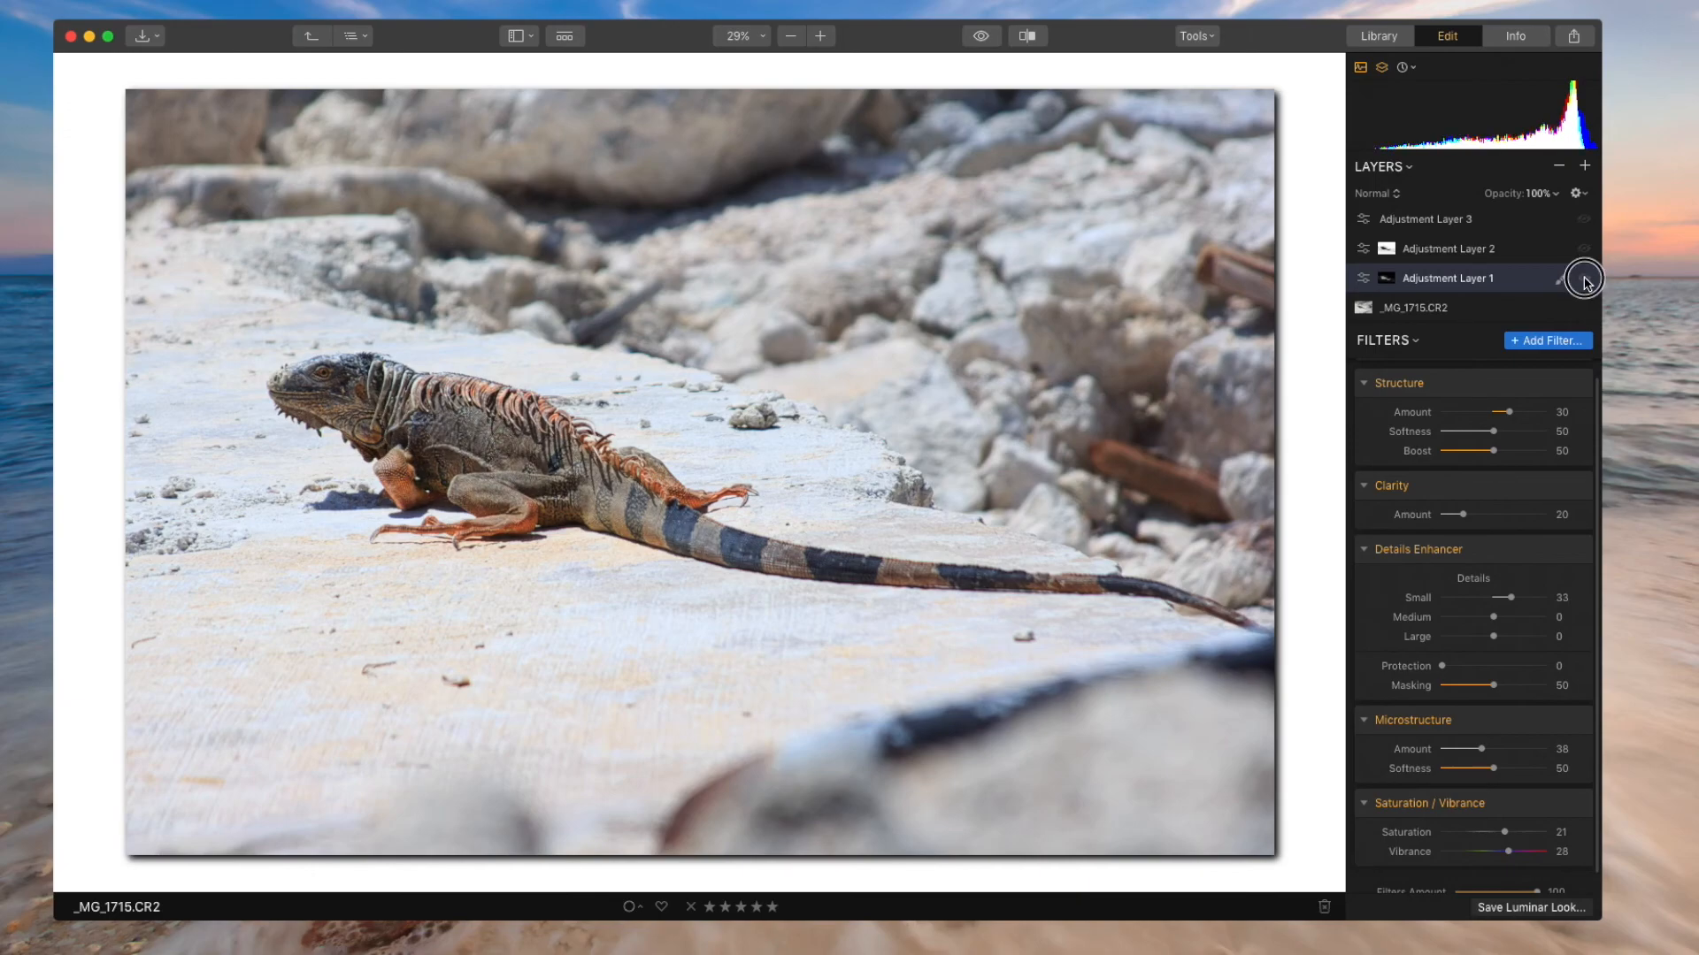
click(1474, 227)
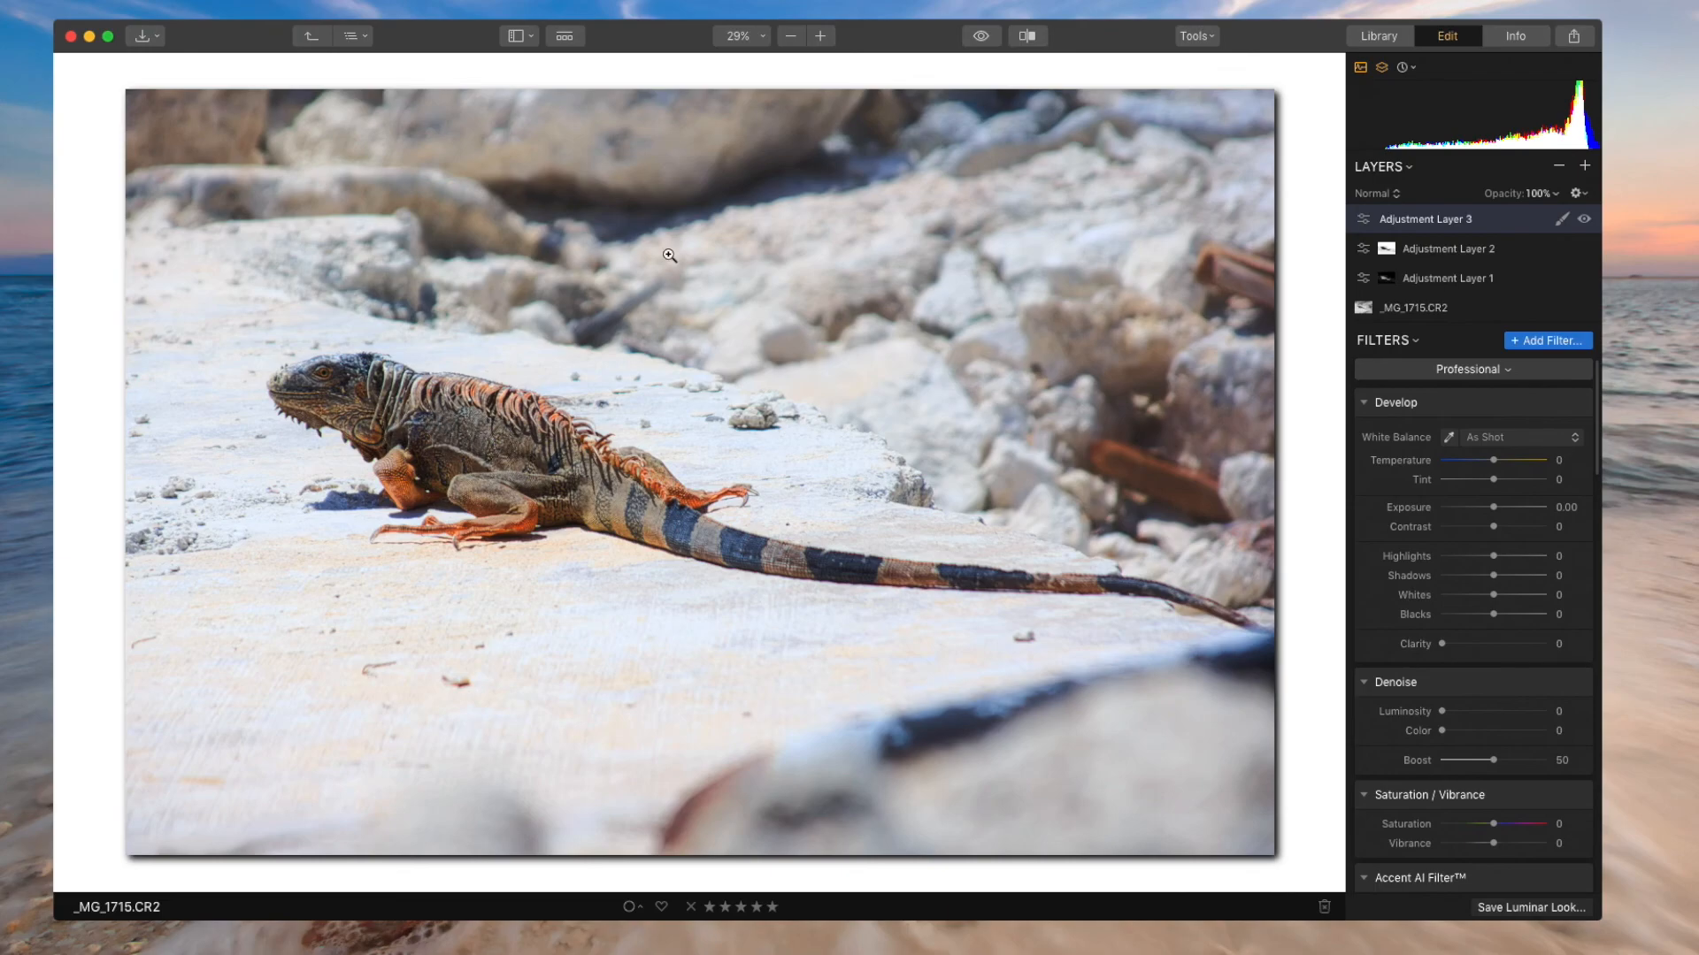
click(322, 371)
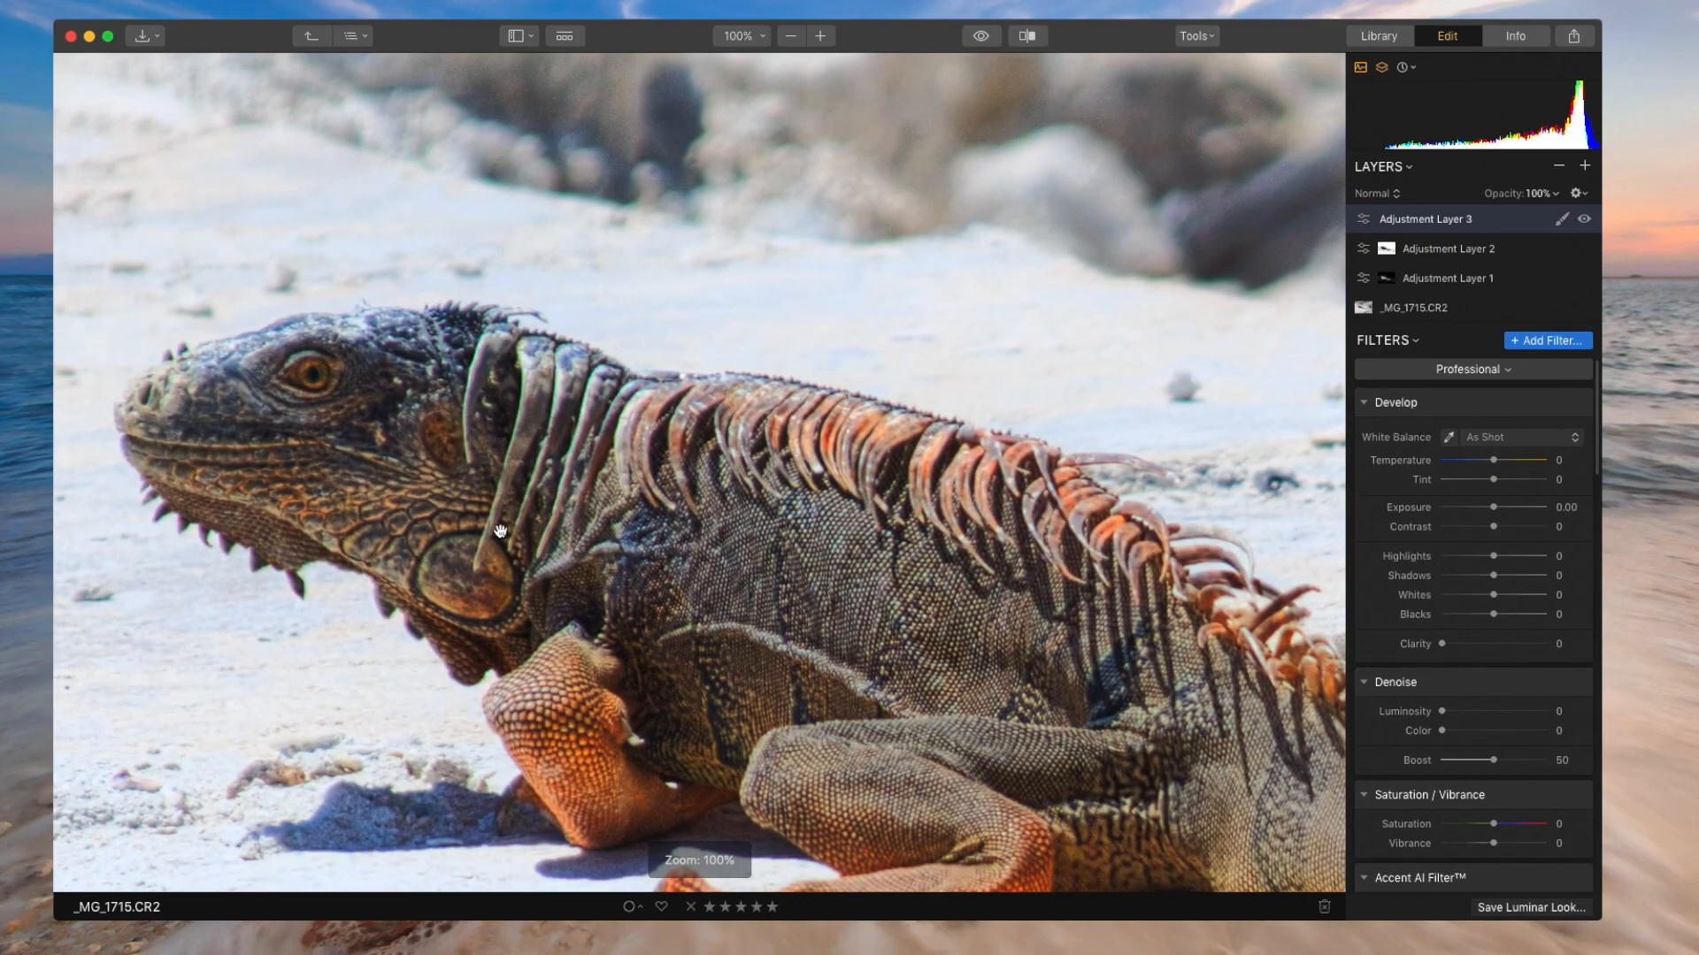
click(607, 465)
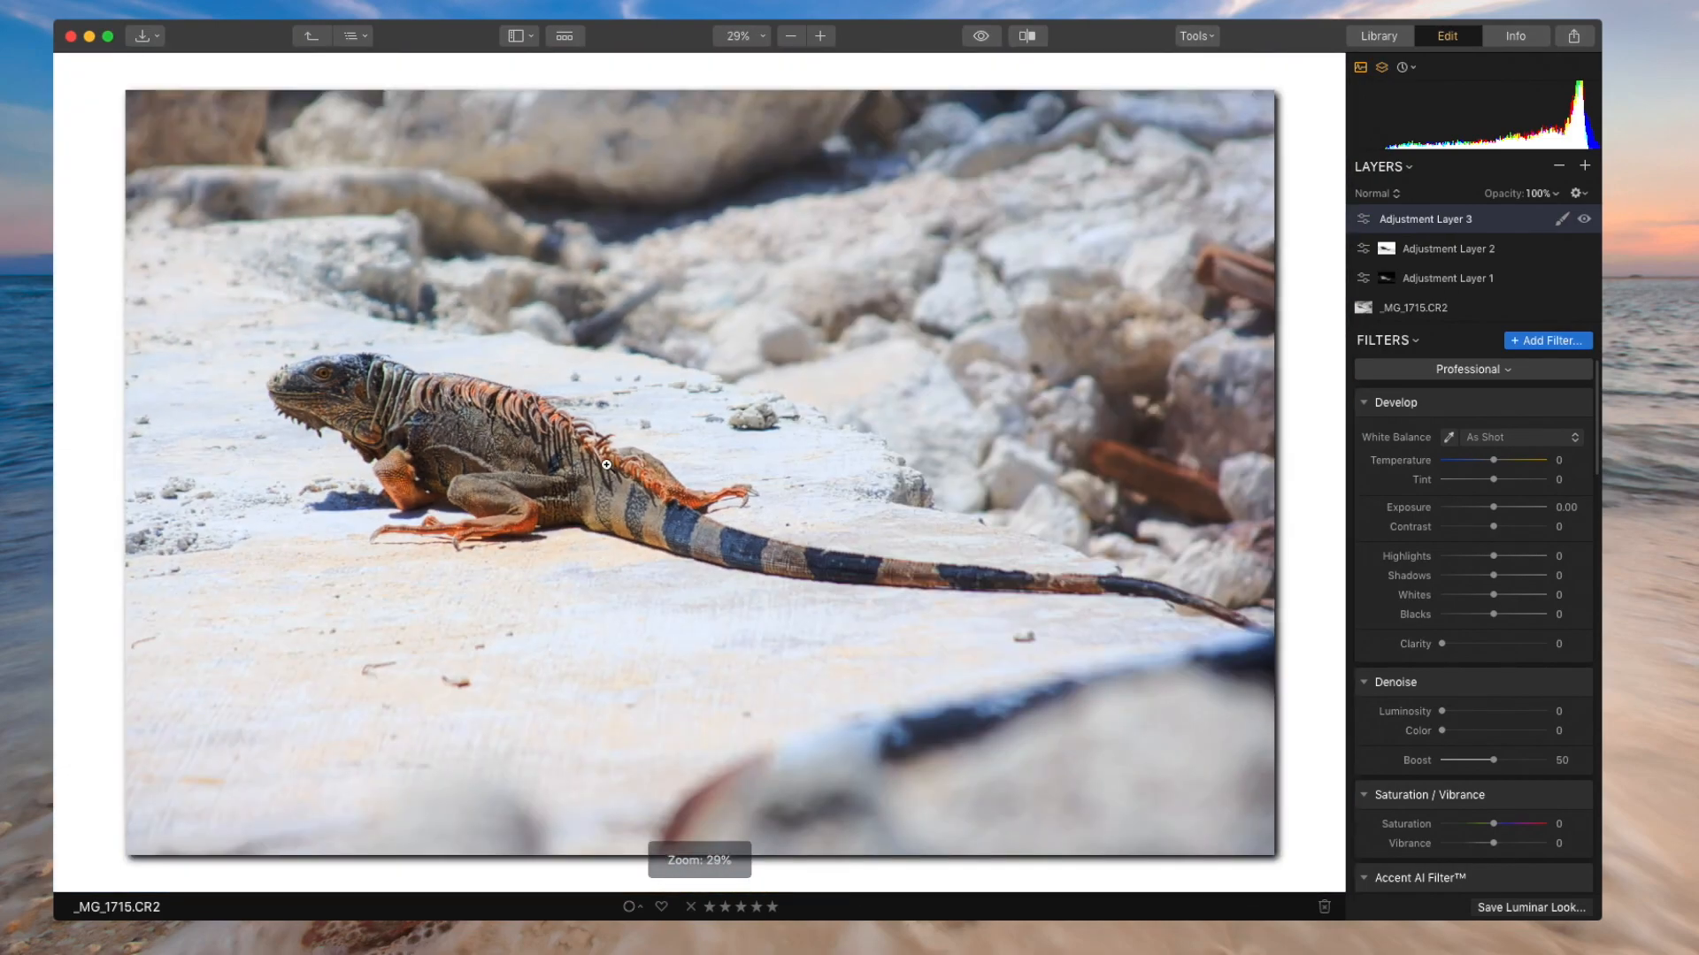